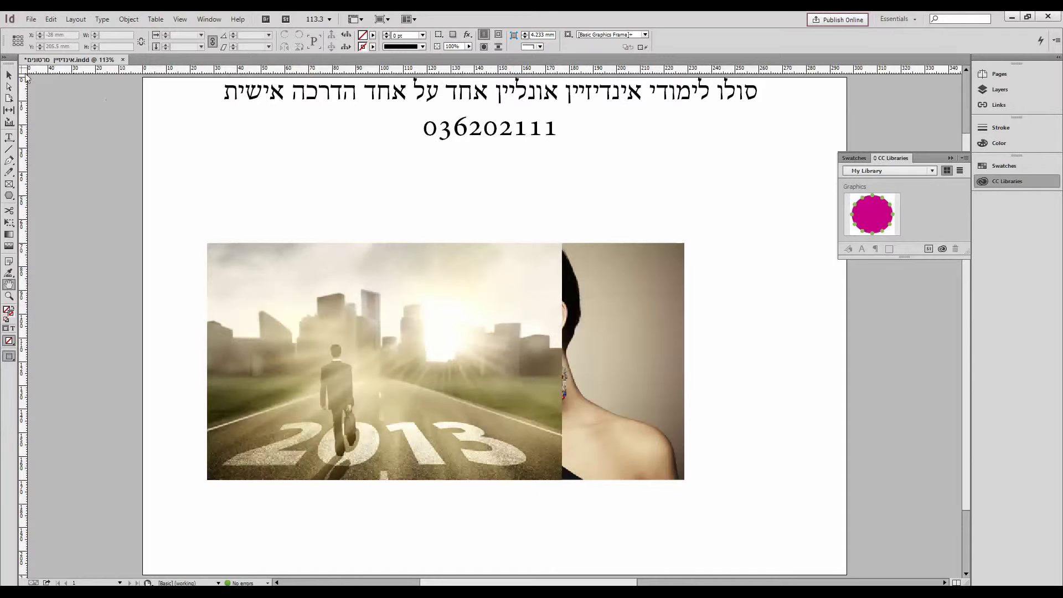
Step: Move the portrait photo partly out from behind the 2013 road photo, to about X 113 mm, Y 70 mm
click(9, 75)
click(616, 303)
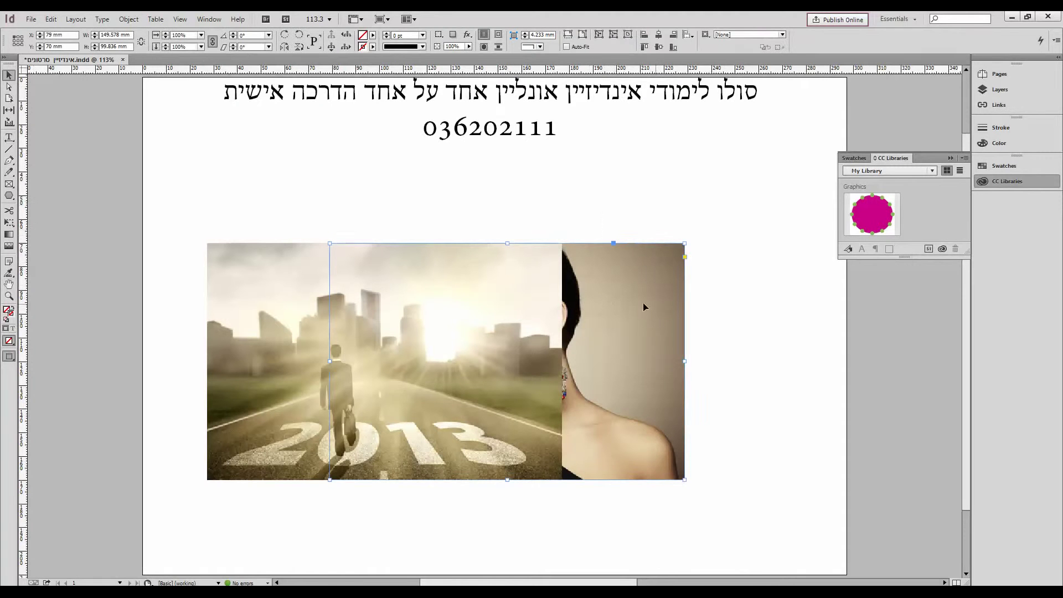
drag(601, 298, 682, 296)
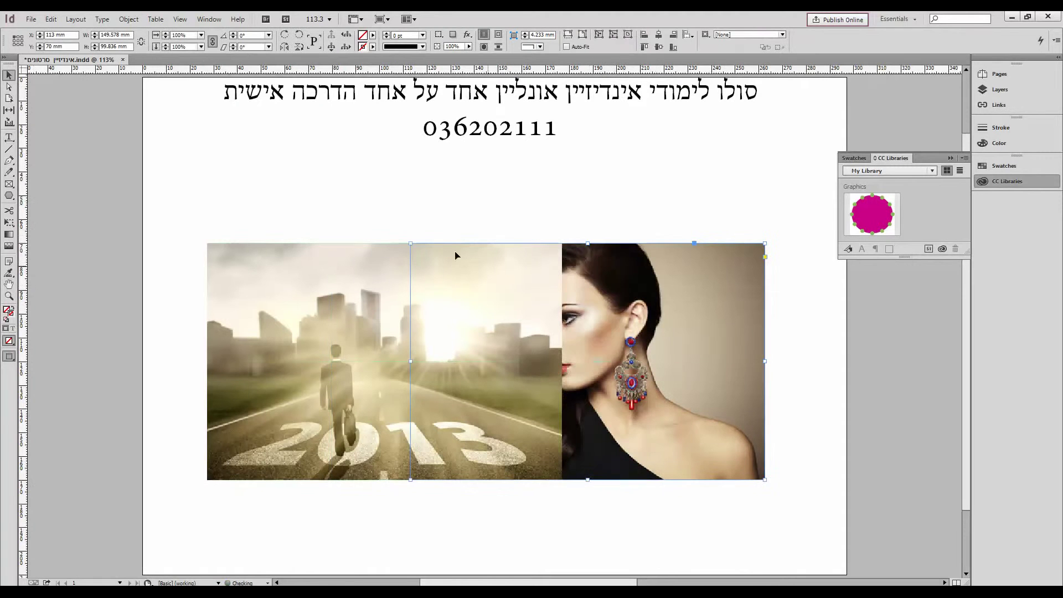
click(428, 196)
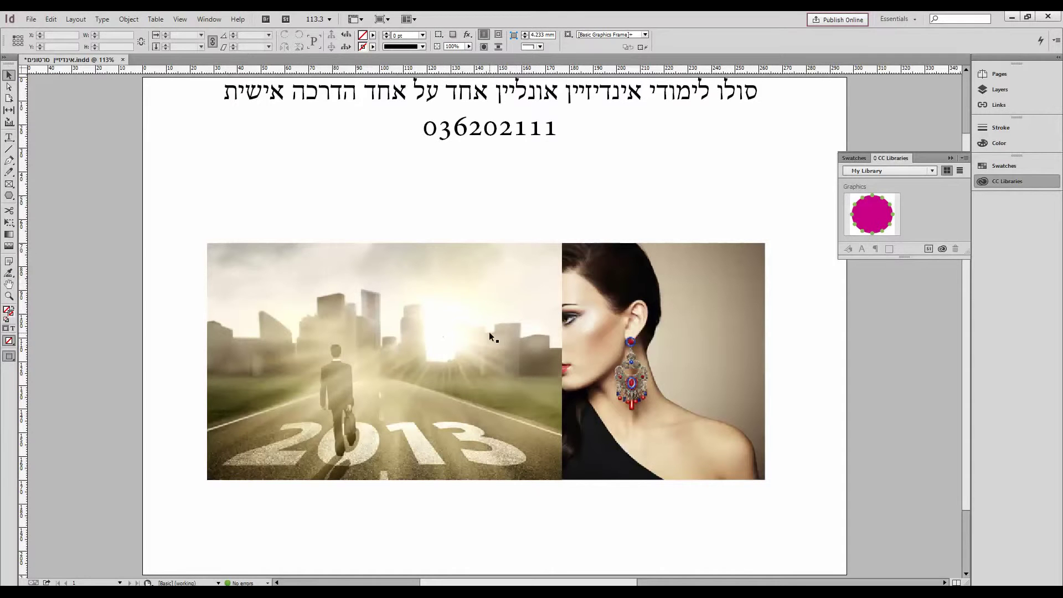
click(31, 21)
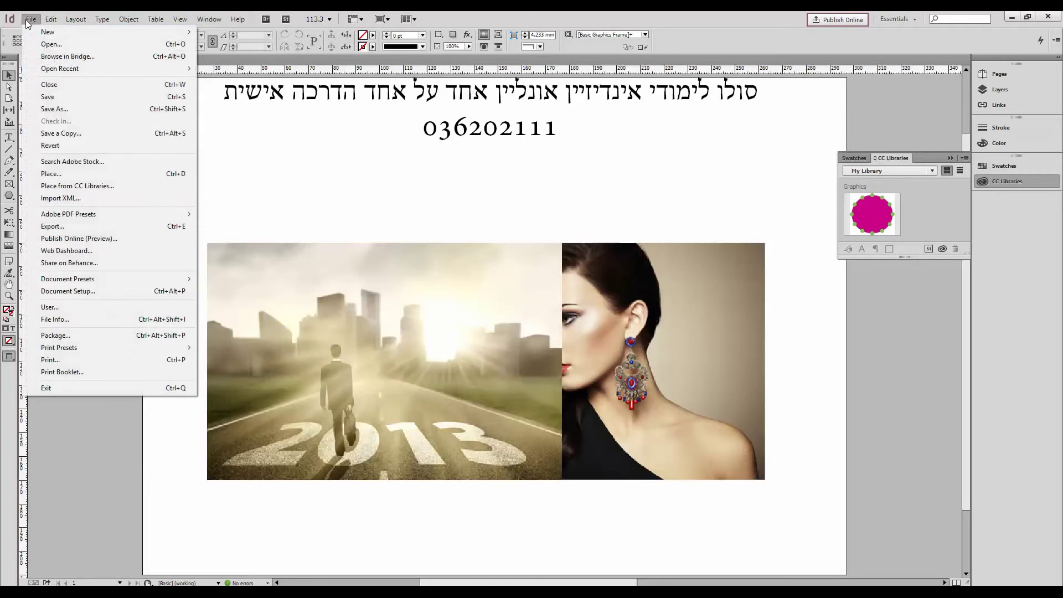
mouse_move(149, 37)
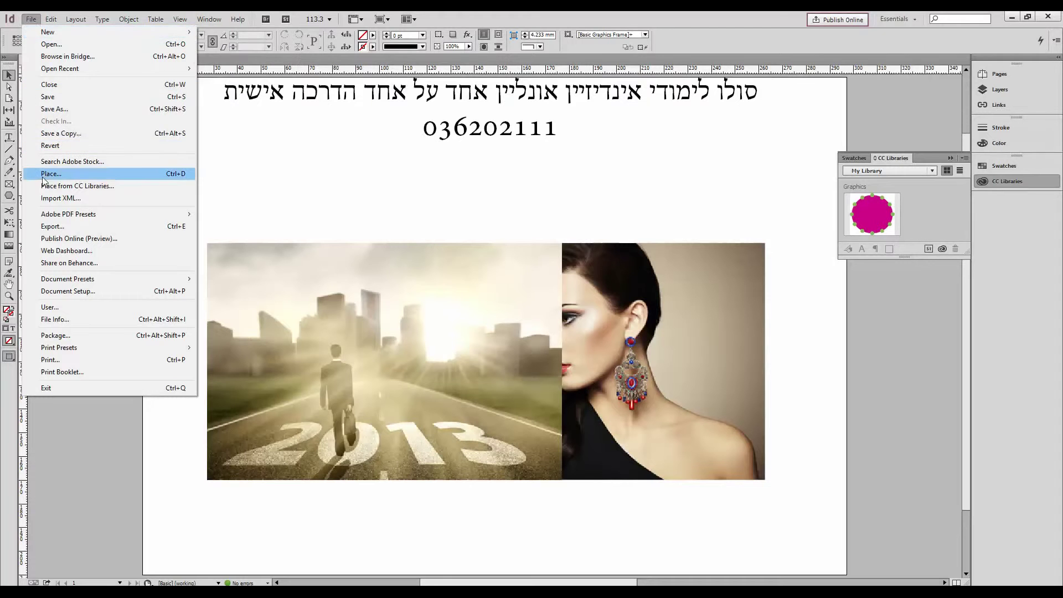
click(321, 182)
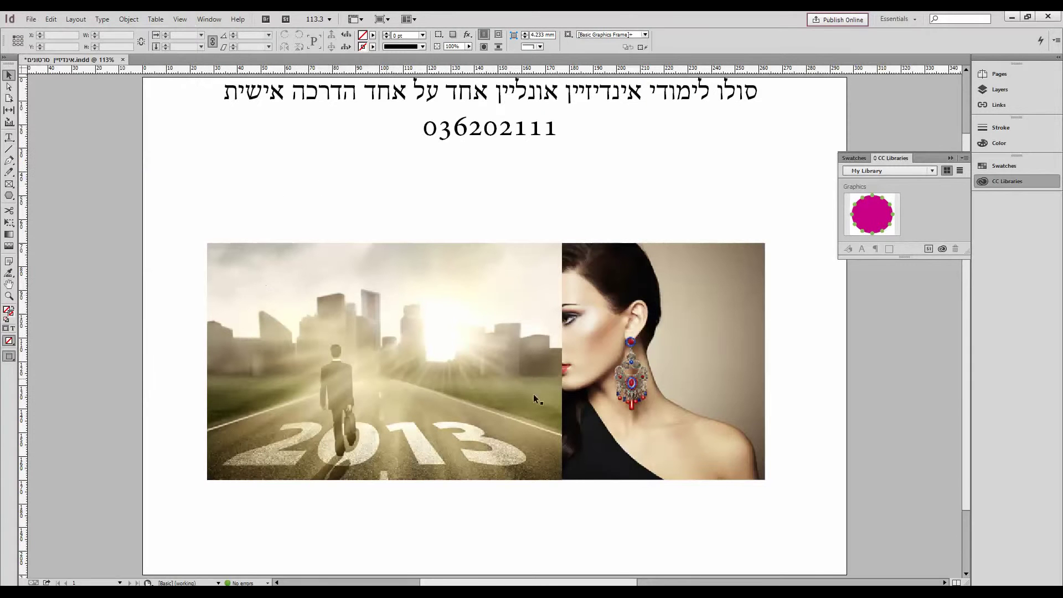
Step: Stack the 2013 road photo exactly over the portrait photo and move both to about X 61 mm, Y 59 mm
drag(613, 298, 625, 310)
drag(351, 305, 306, 320)
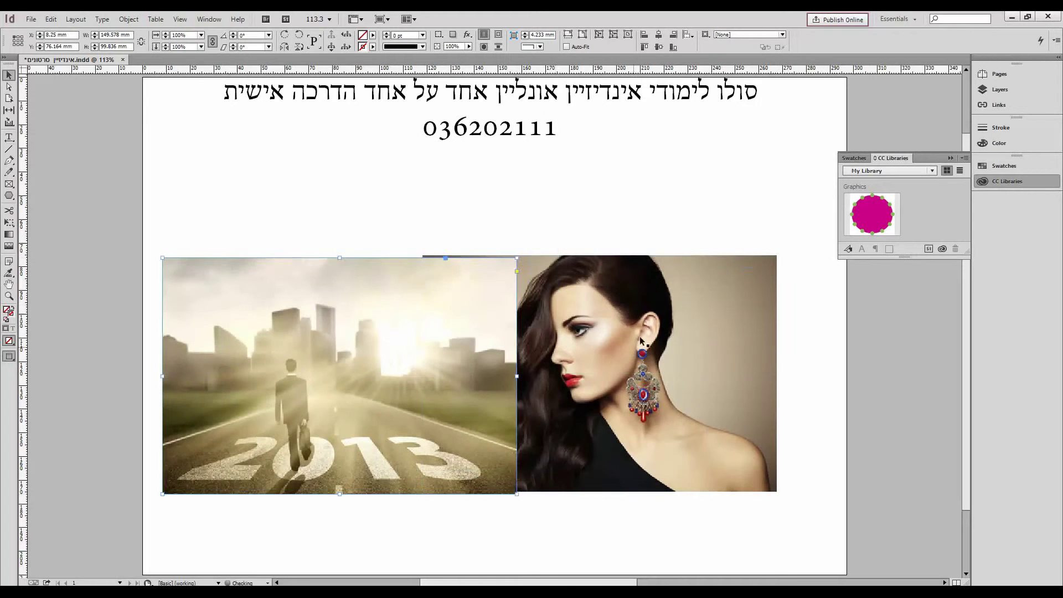
drag(641, 311, 641, 279)
drag(333, 356, 573, 317)
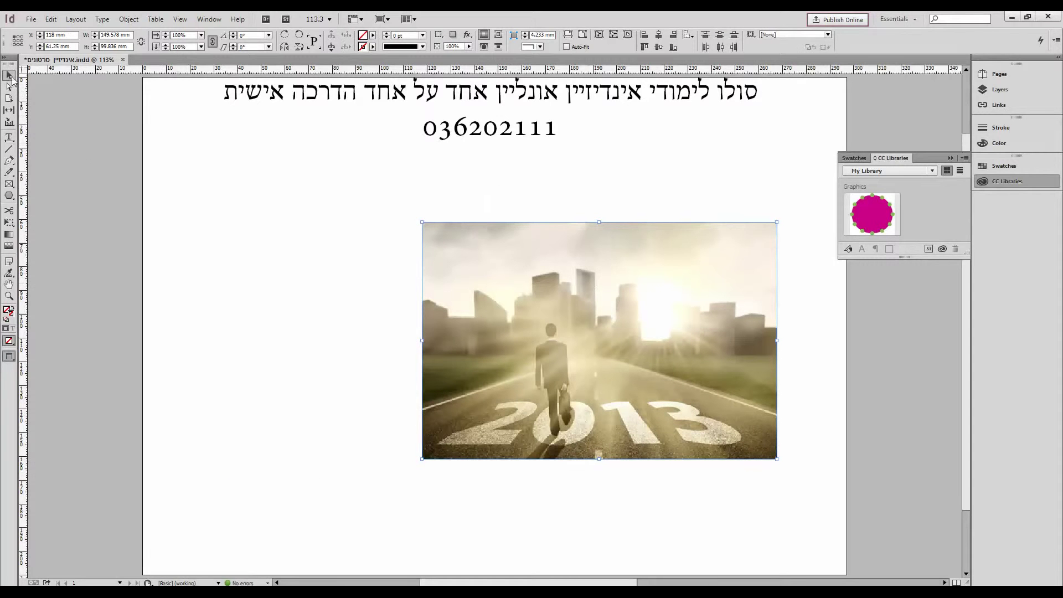
drag(472, 315, 338, 310)
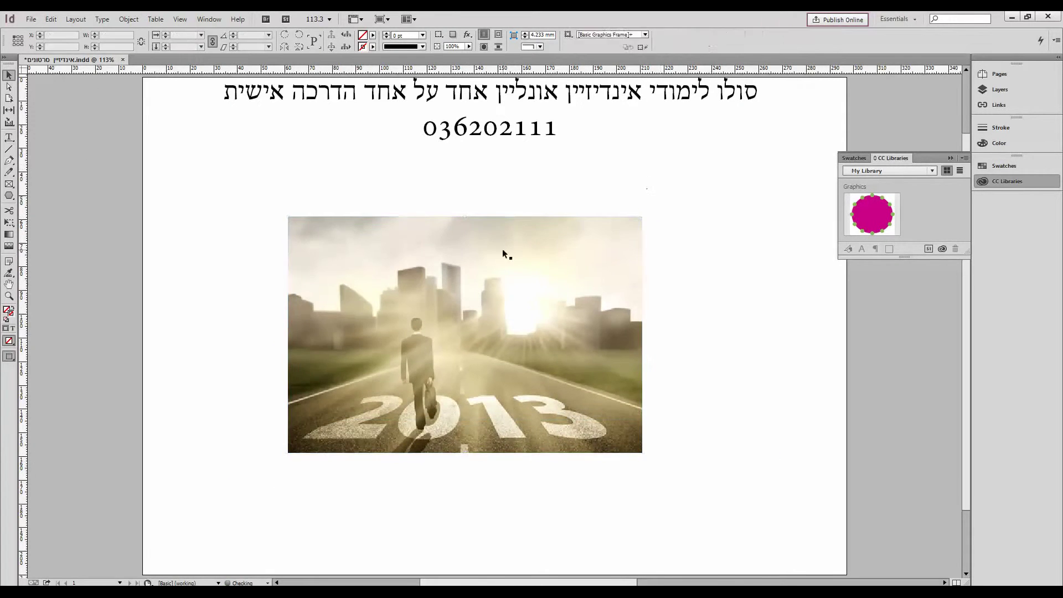
Step: Add a Basic Feather effect to the 2013 road photo, with the effect preview enabled
drag(503, 254, 481, 271)
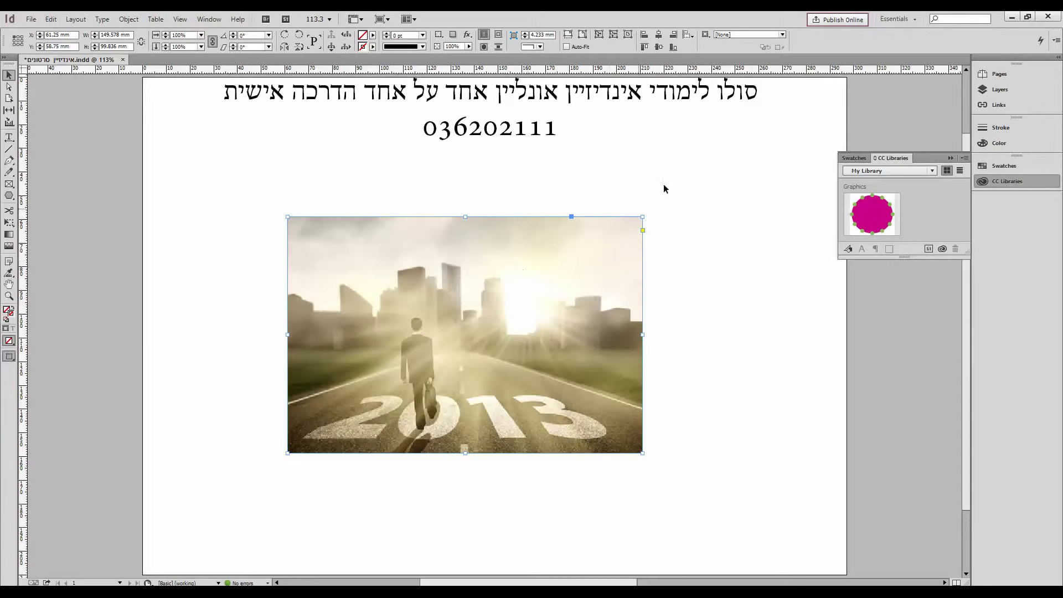
click(129, 20)
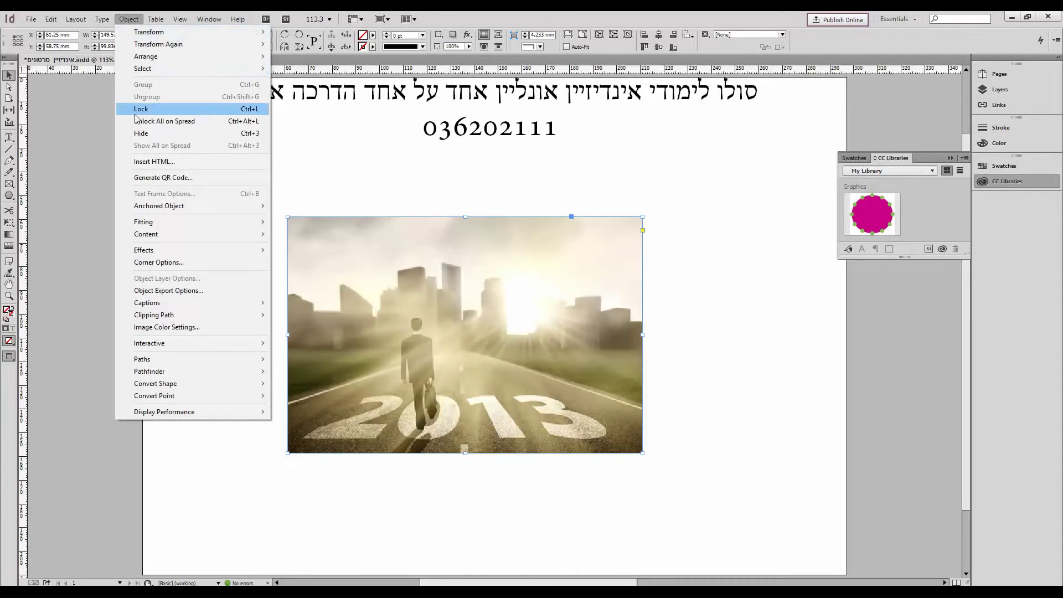
mouse_move(139, 250)
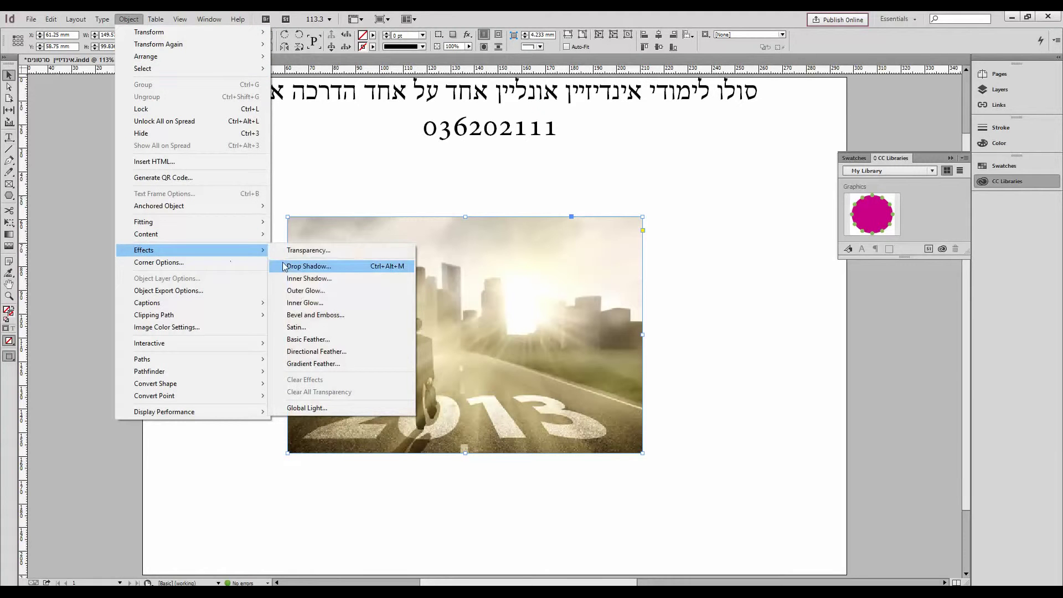
click(308, 340)
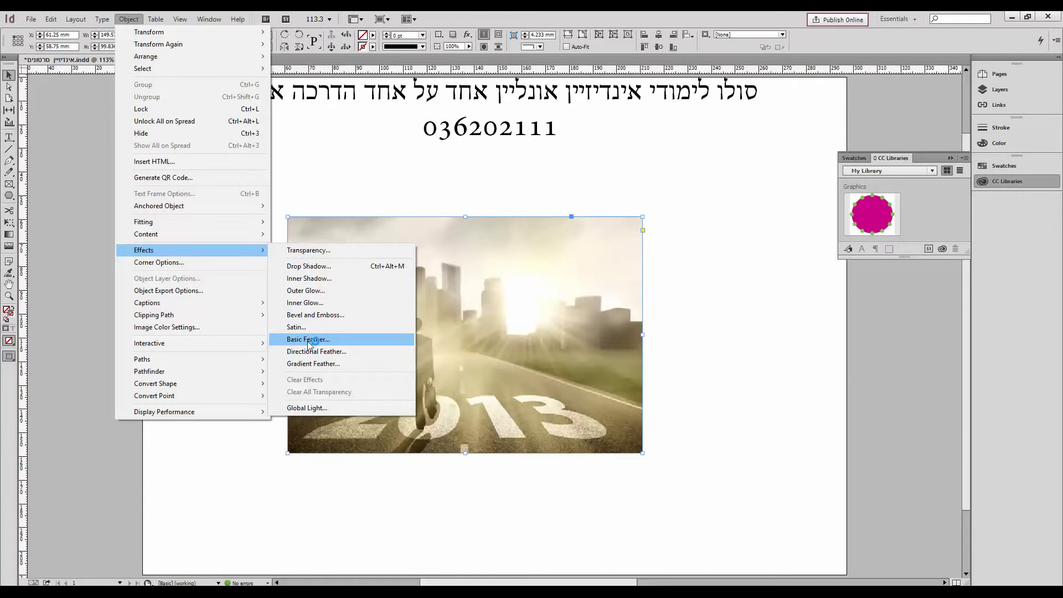
click(361, 340)
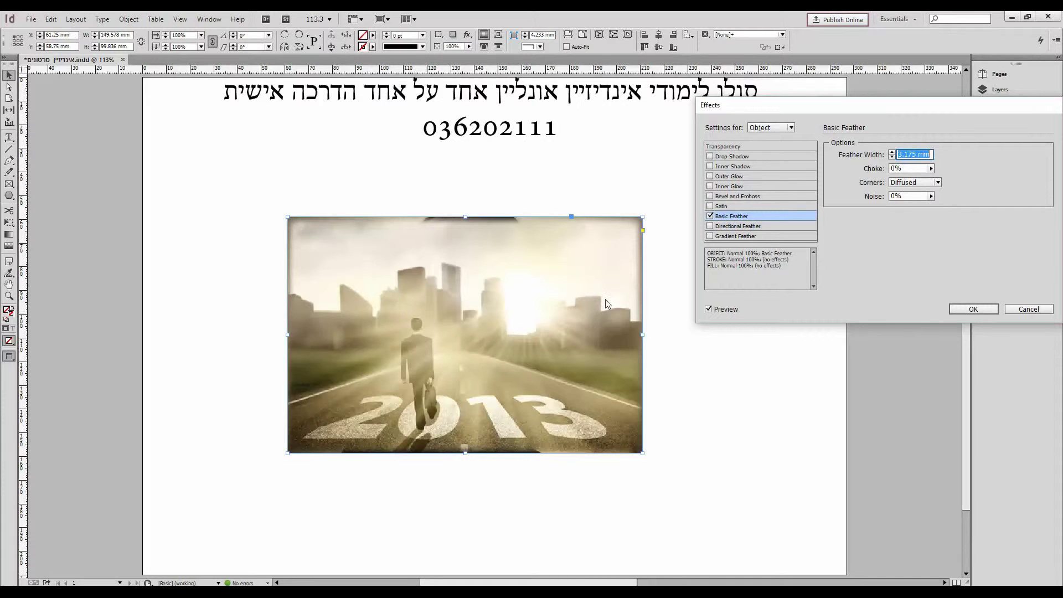
click(709, 309)
drag(782, 104, 760, 107)
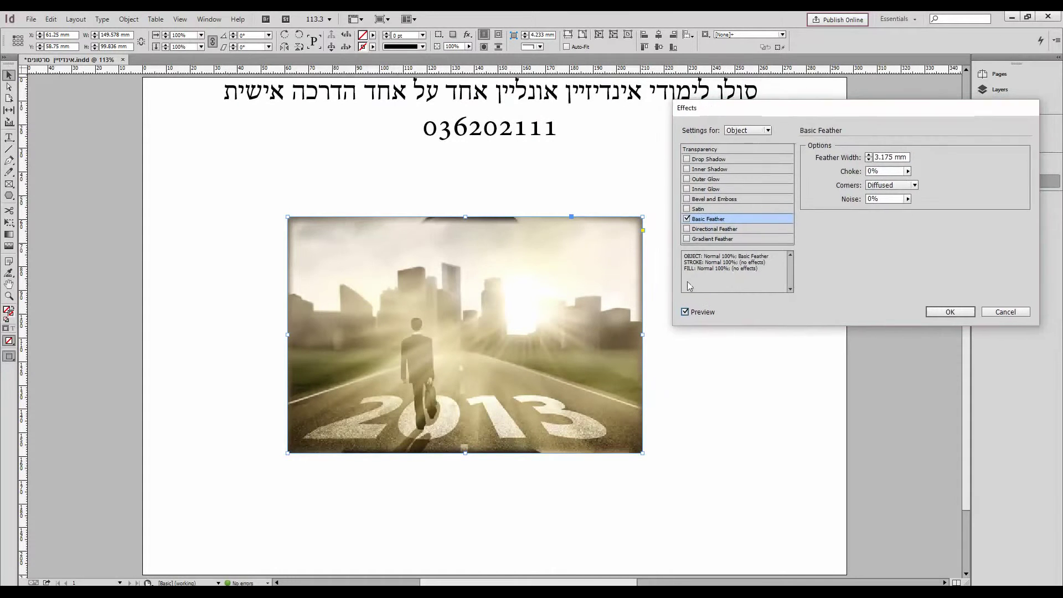
click(685, 312)
click(685, 312)
Step: Increase the 2013 photo's feather width to 19 mm, apply the effect and deselect the photo
click(868, 155)
click(869, 155)
click(869, 155)
click(868, 155)
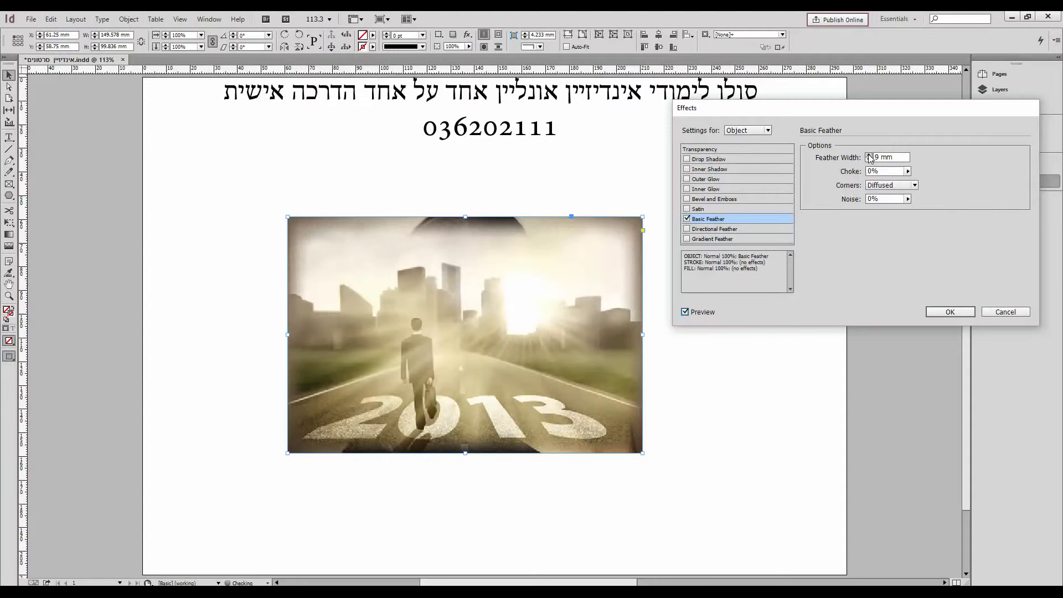
click(868, 155)
click(869, 155)
click(869, 155)
click(869, 155)
click(869, 155)
click(869, 155)
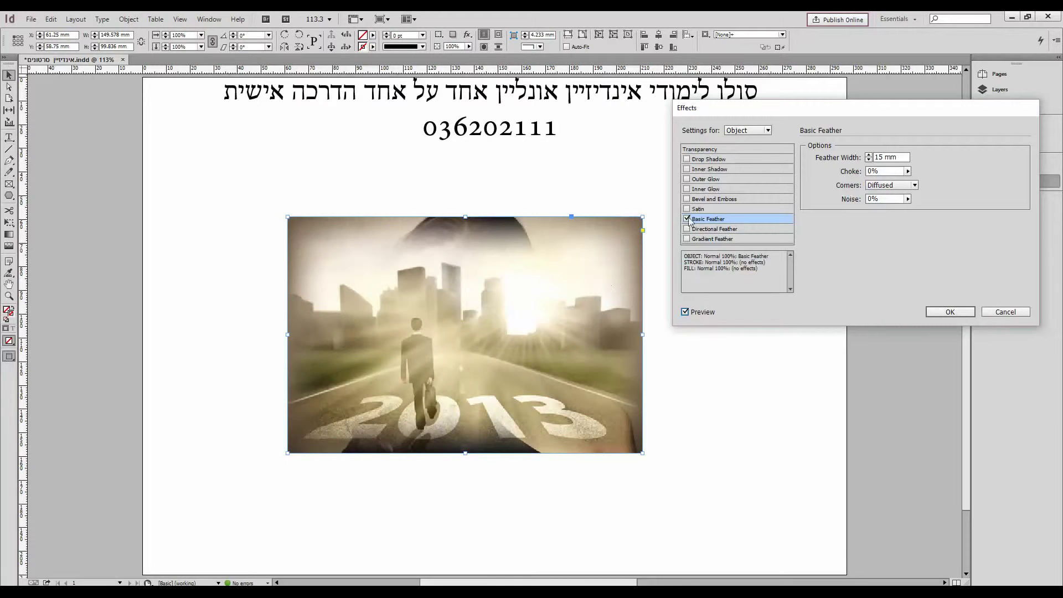
click(868, 155)
click(868, 155)
click(869, 155)
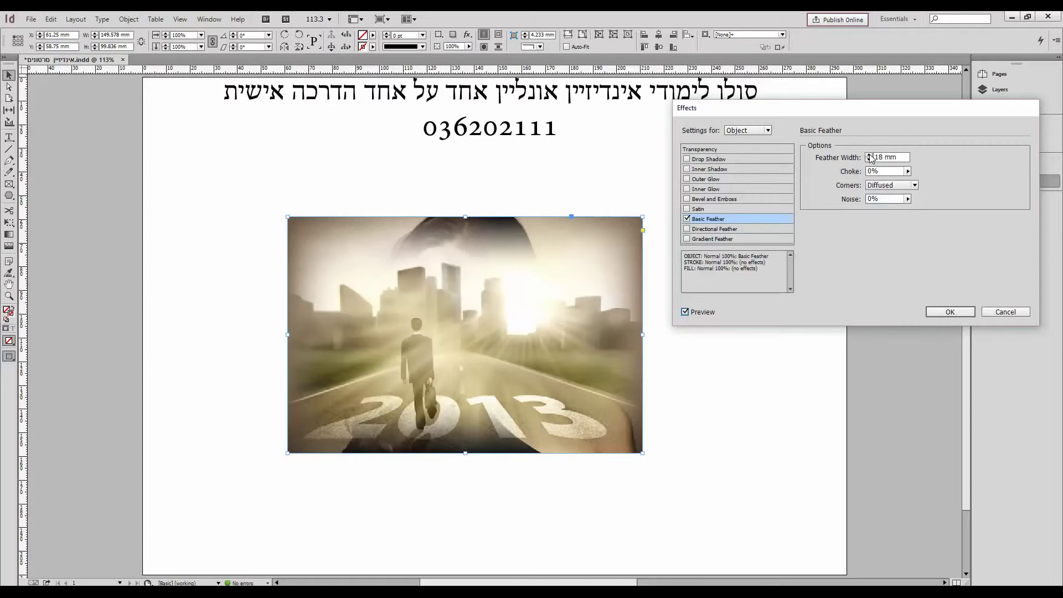
click(949, 312)
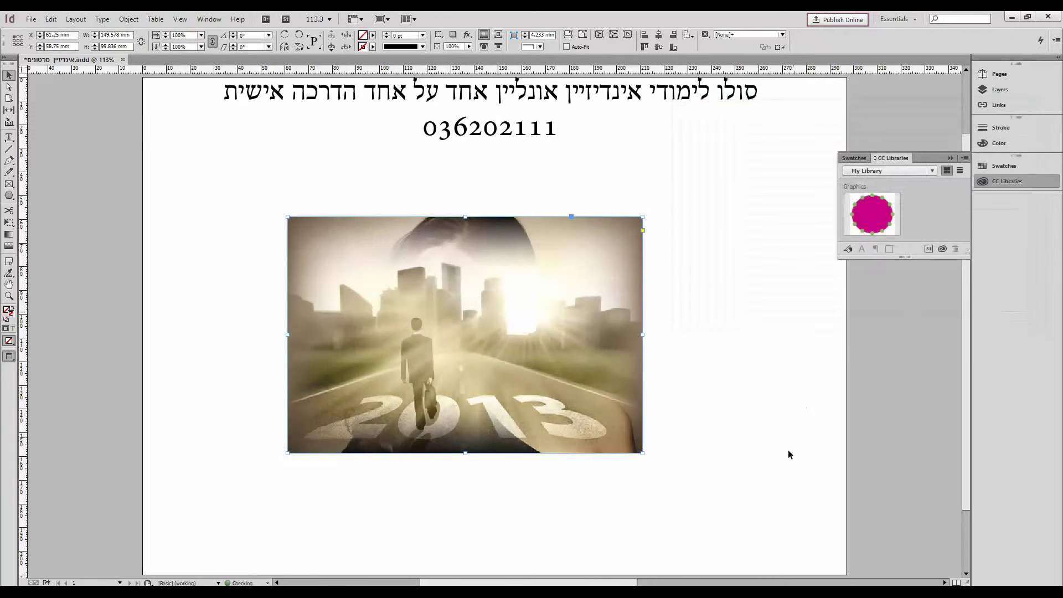
click(765, 458)
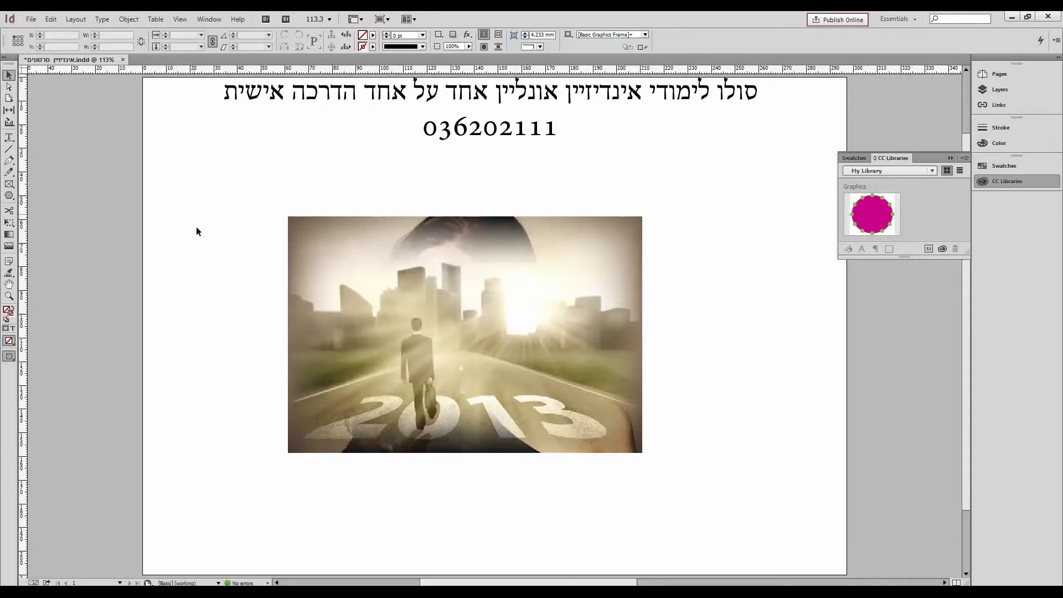
Step: Select the feathered 2013 photo and open its Transparency effect settings
click(425, 323)
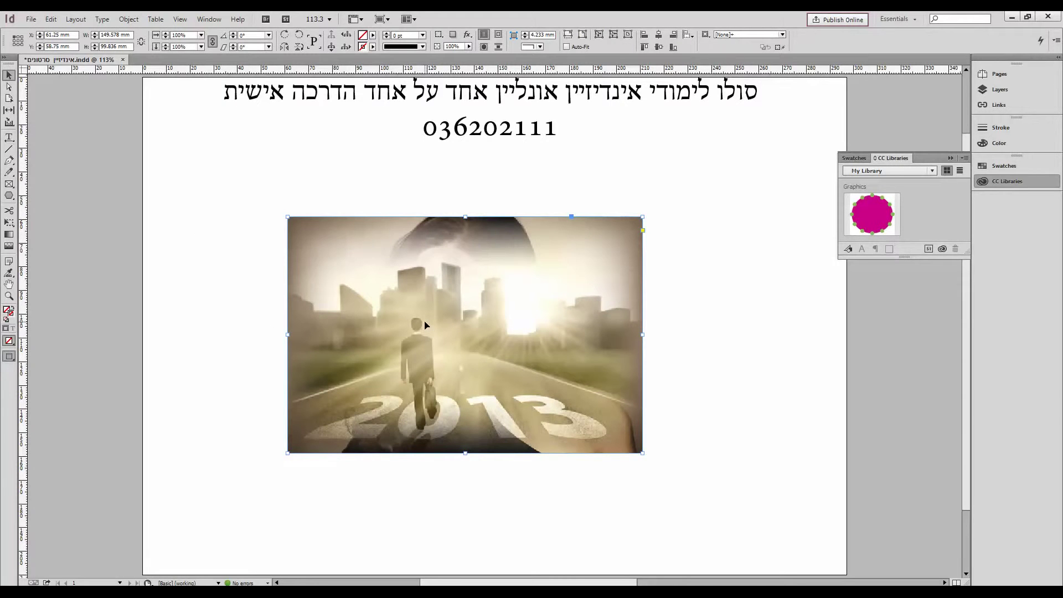
click(128, 20)
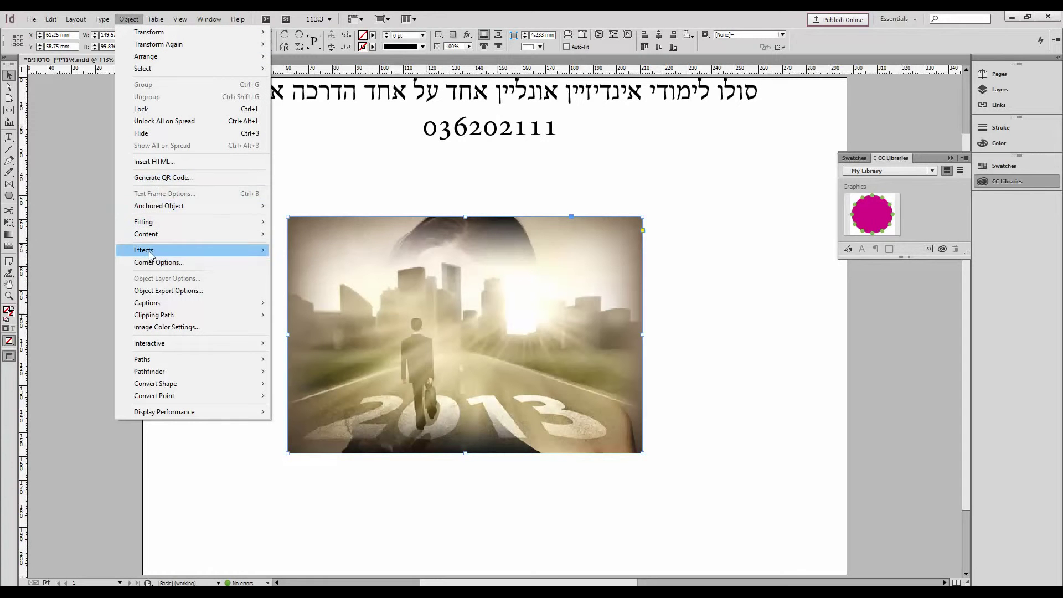
mouse_move(150, 252)
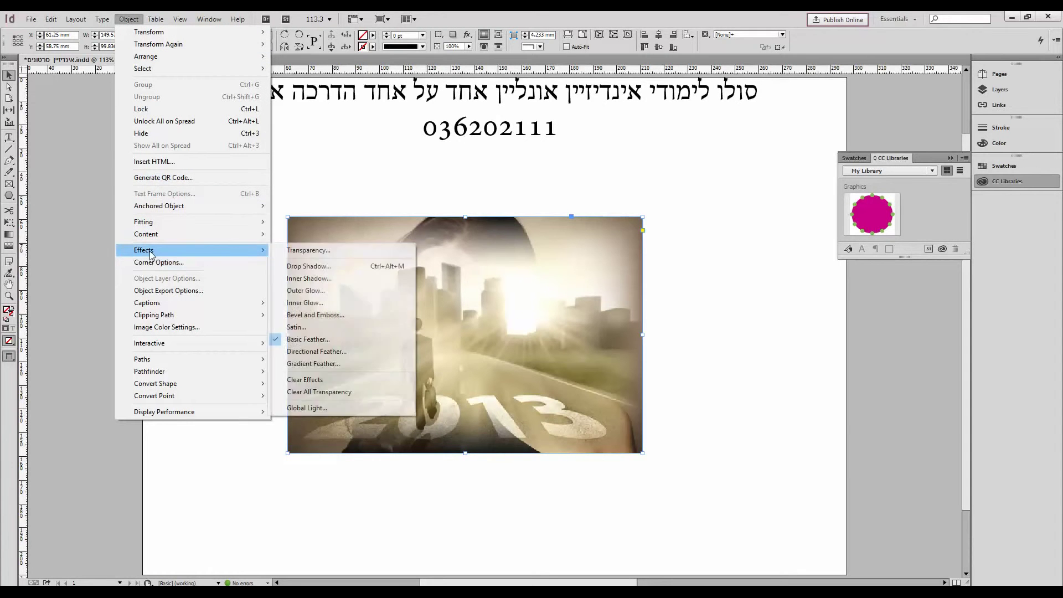
click(321, 252)
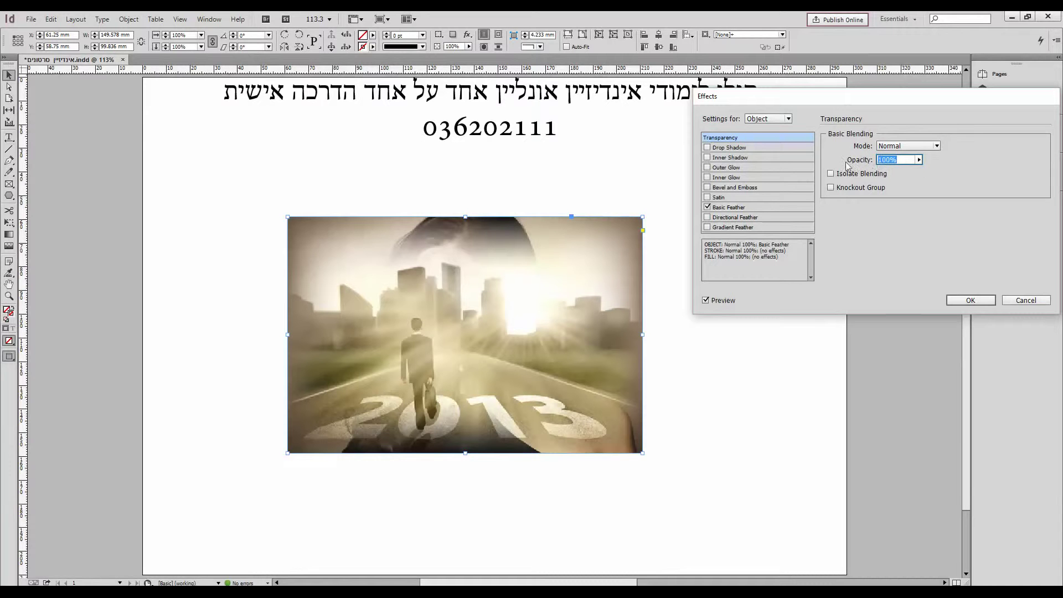
Step: Try a 64% opacity on the feathered 2013 photo, then return it to 100%
click(918, 159)
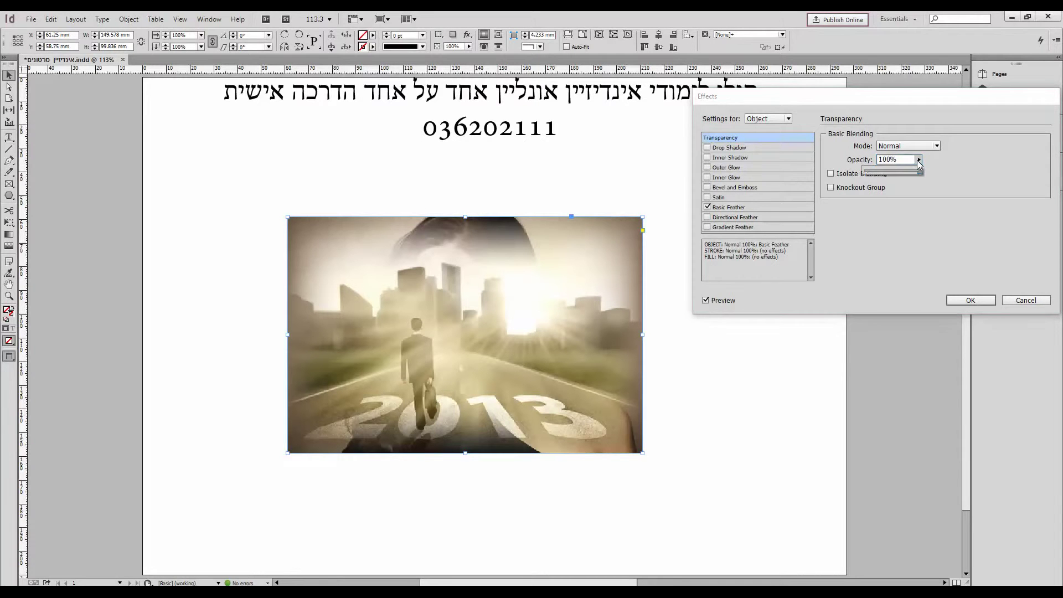
mouse_move(919, 172)
mouse_down()
mouse_move(870, 181)
mouse_move(924, 170)
mouse_move(899, 174)
mouse_up()
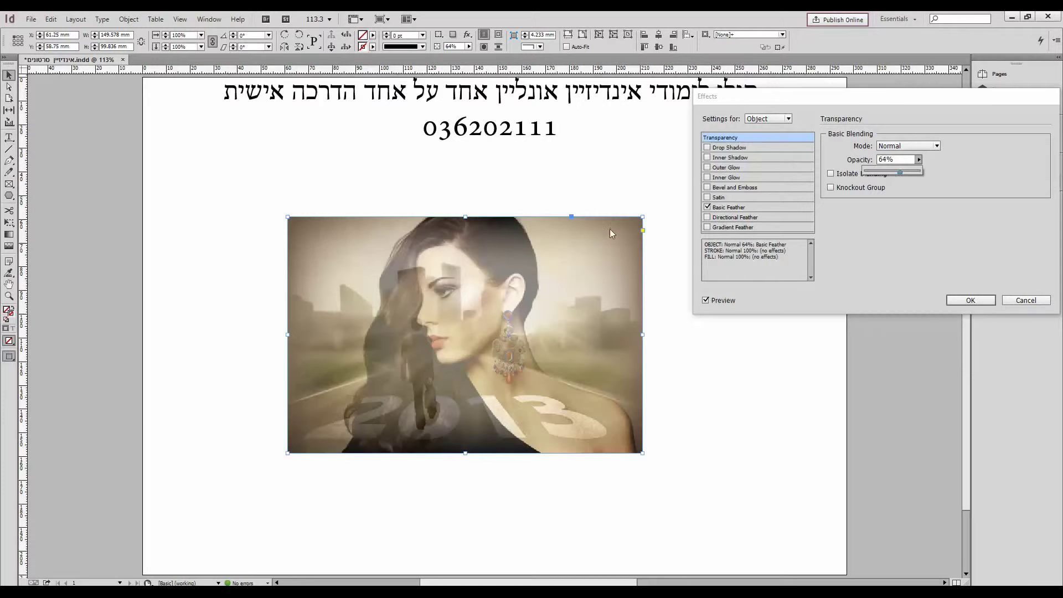
drag(899, 172, 924, 176)
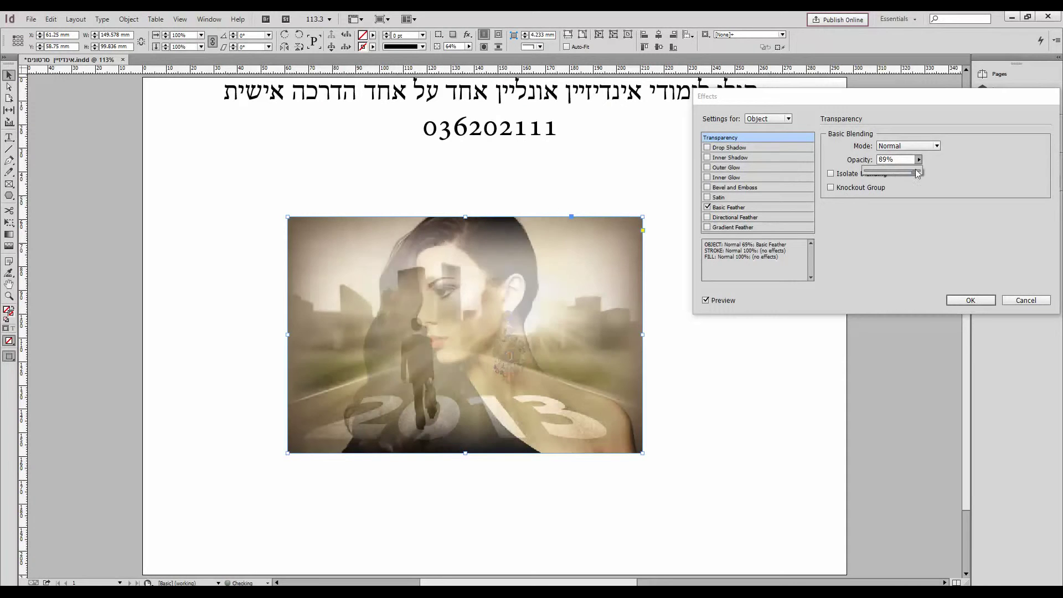
click(709, 209)
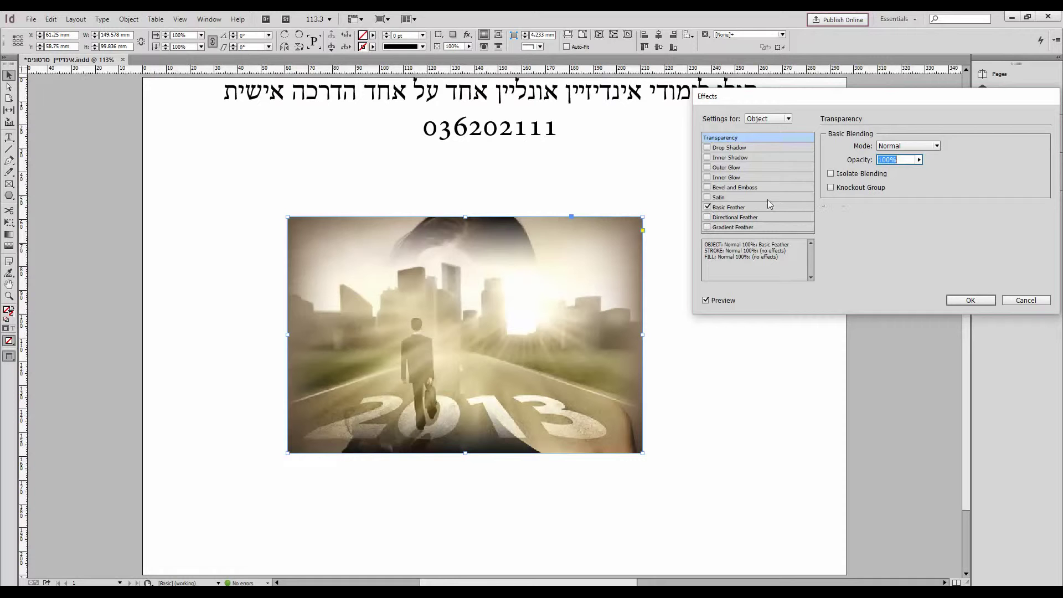
Step: Turn off the 2013 photo's Basic Feather and set its opacity to 64%
click(707, 207)
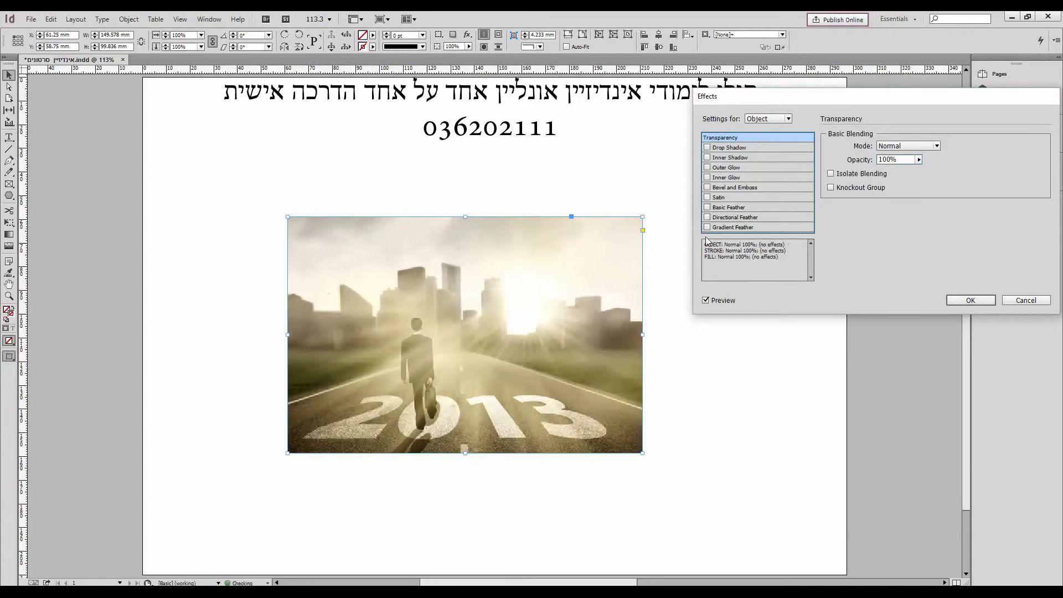
click(918, 160)
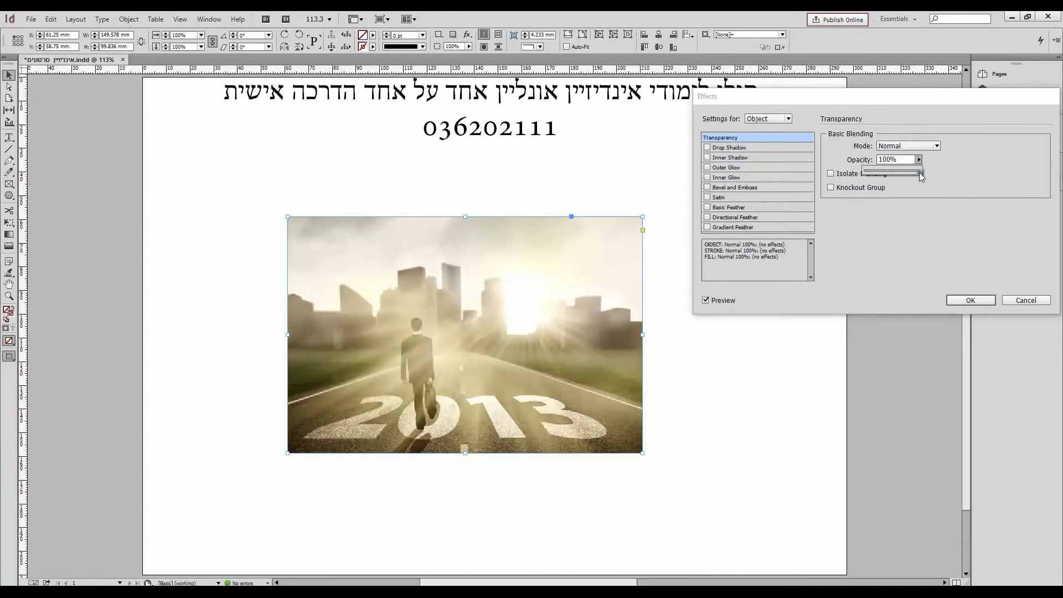
drag(919, 173, 901, 174)
click(724, 213)
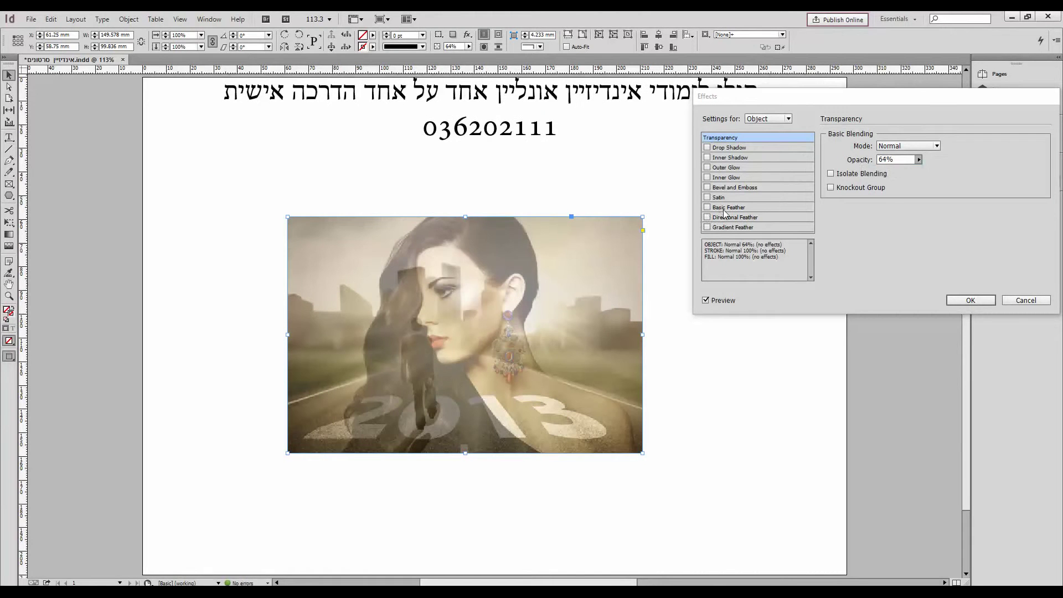
Step: Turn Basic Feather back on for the 2013 photo, apply the effects and deselect it
click(726, 208)
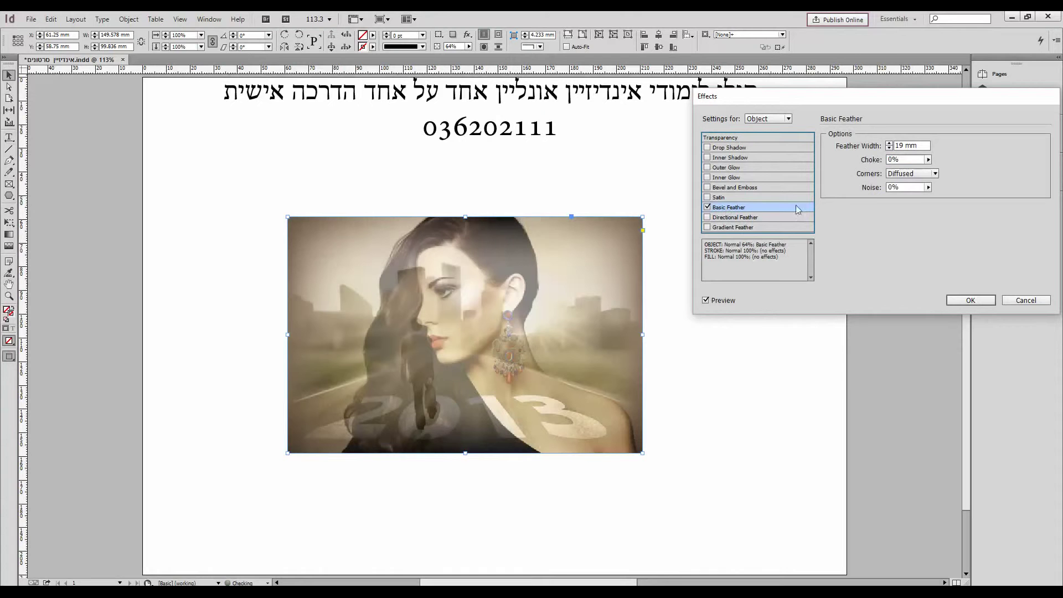
click(970, 300)
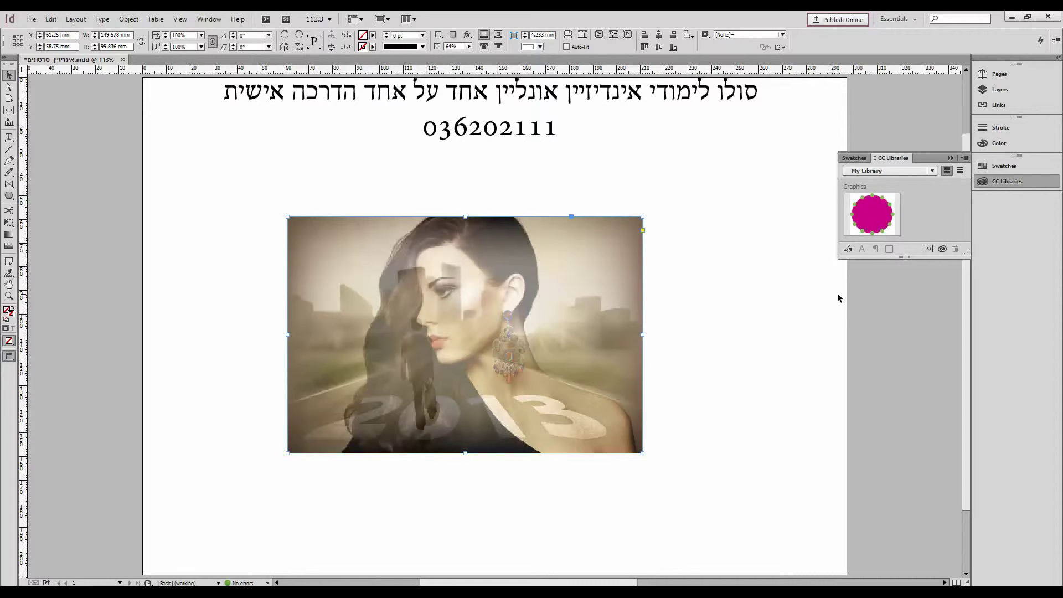
click(157, 225)
Step: Draw a rectangle exactly covering the stacked photos from corner to corner
click(9, 195)
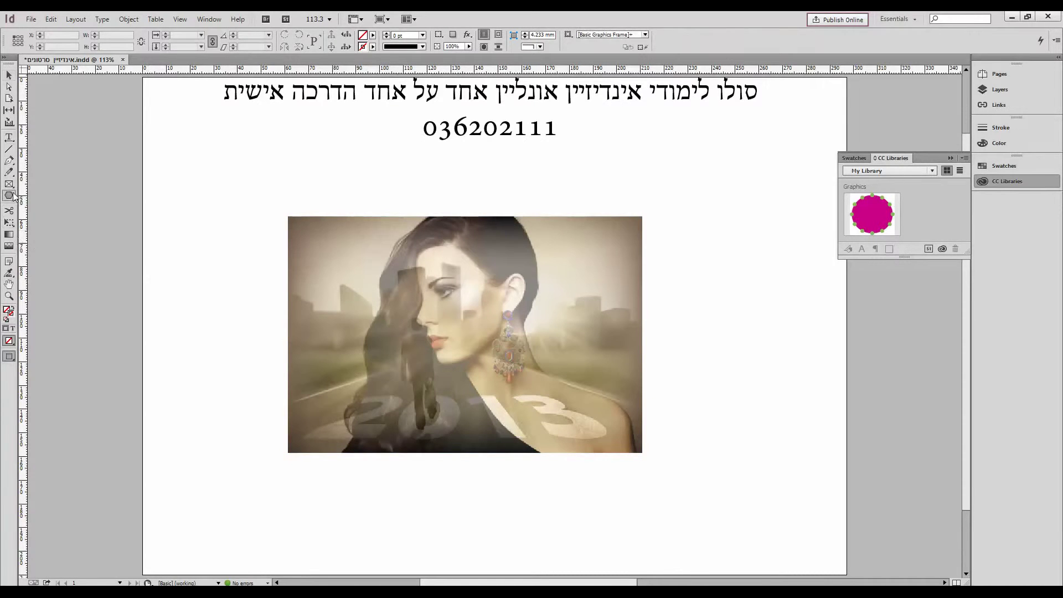
click(53, 196)
drag(288, 216, 642, 453)
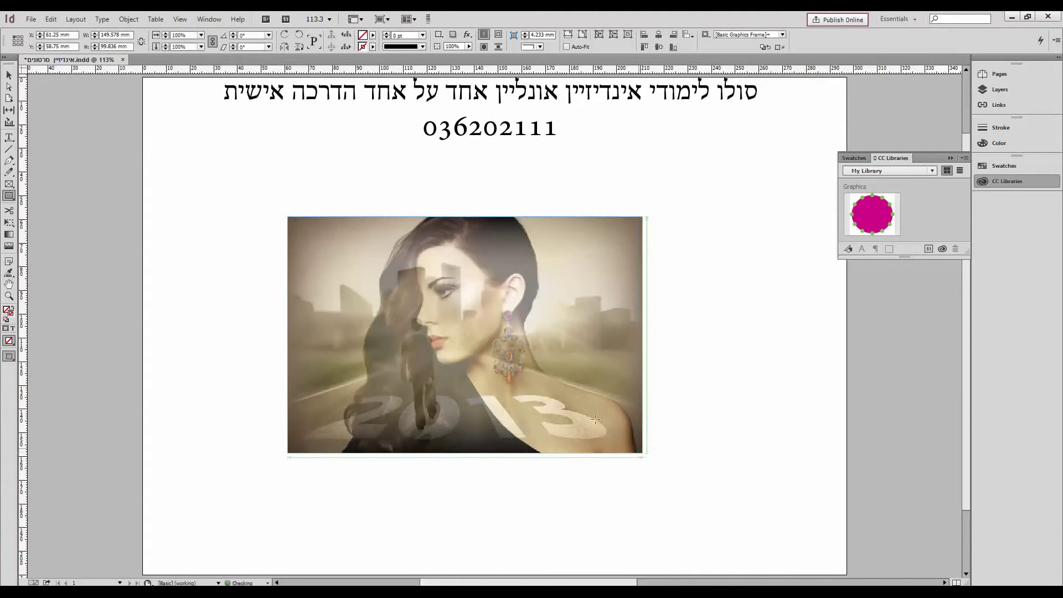
Step: Add a Drop Shadow effect to the rectangle and set its distance to 7 mm
click(8, 75)
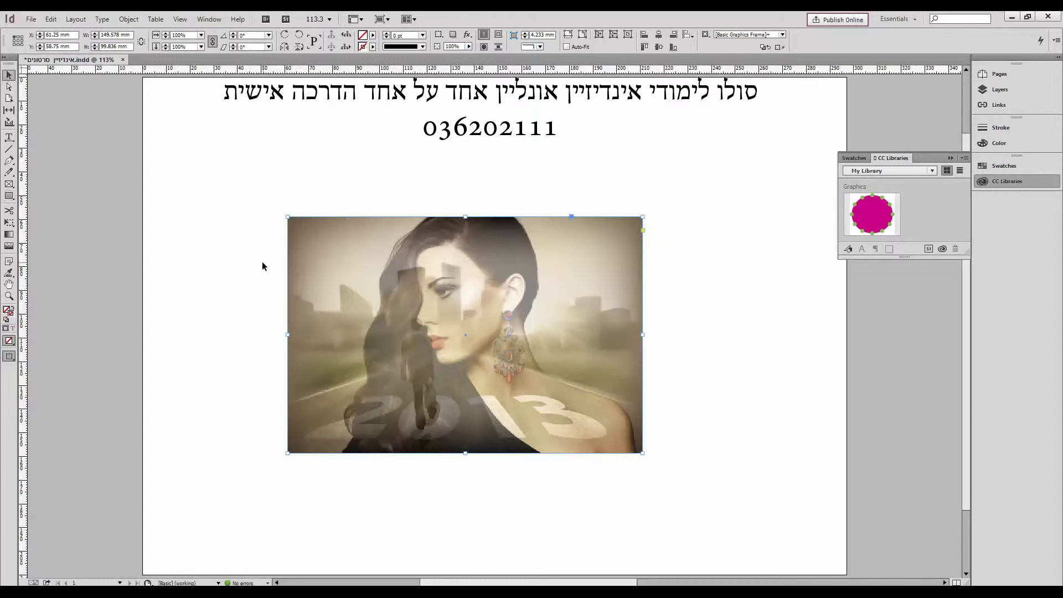
click(128, 19)
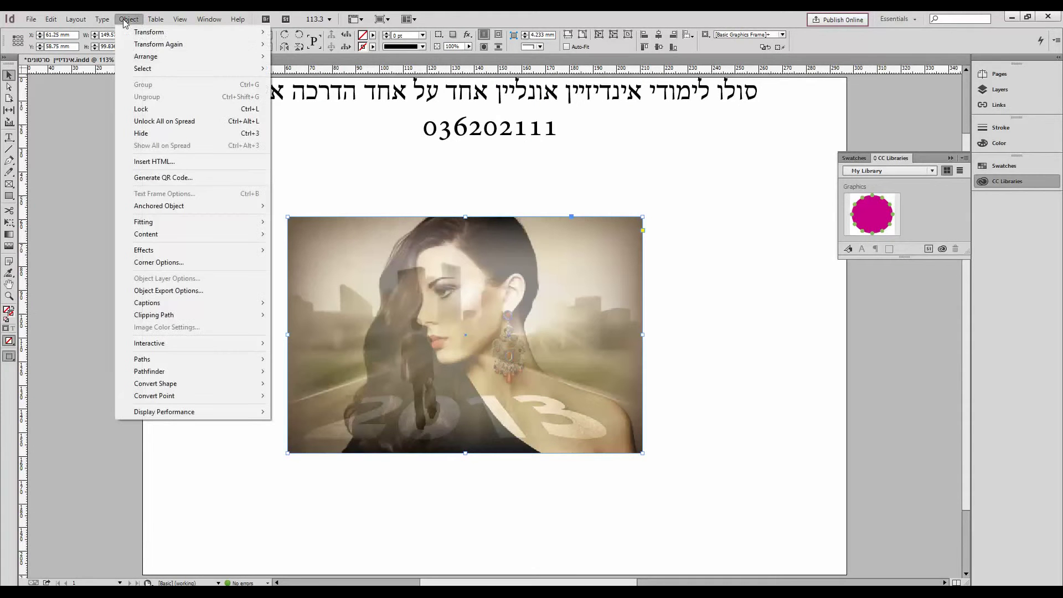
mouse_move(166, 250)
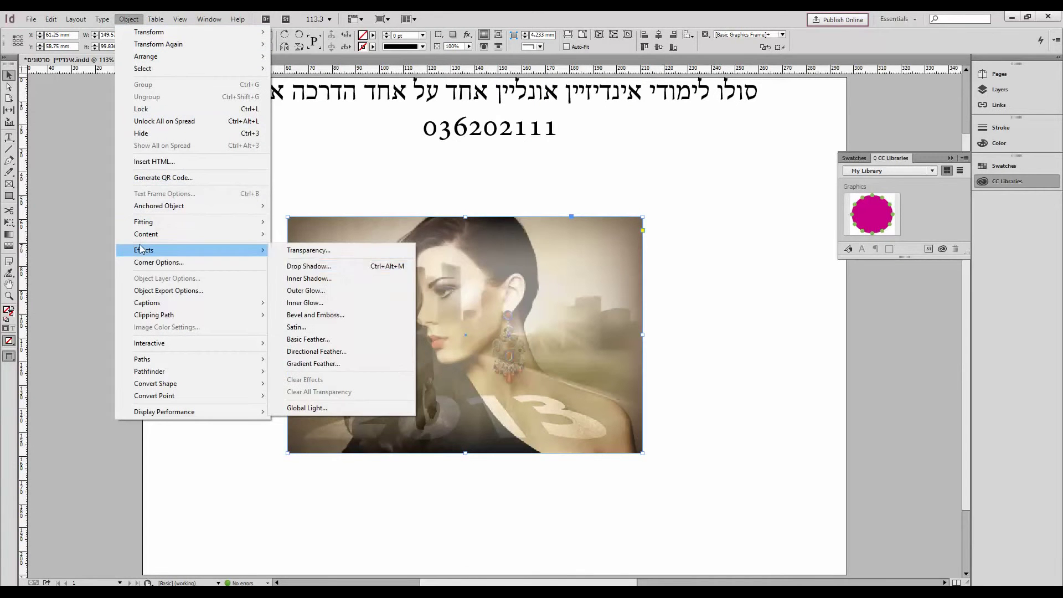
click(304, 266)
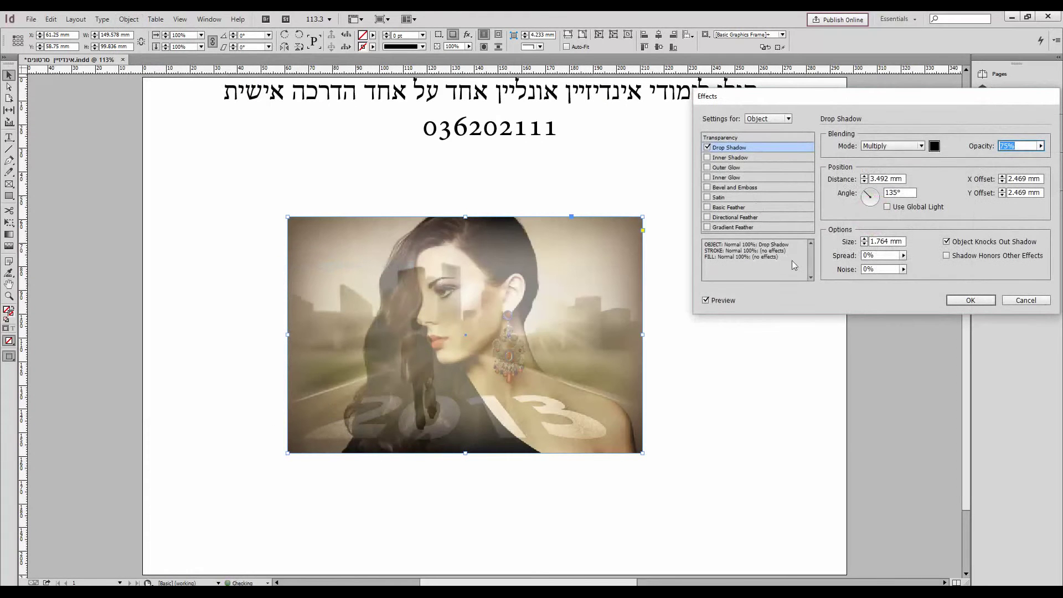
click(864, 176)
click(864, 176)
click(864, 176)
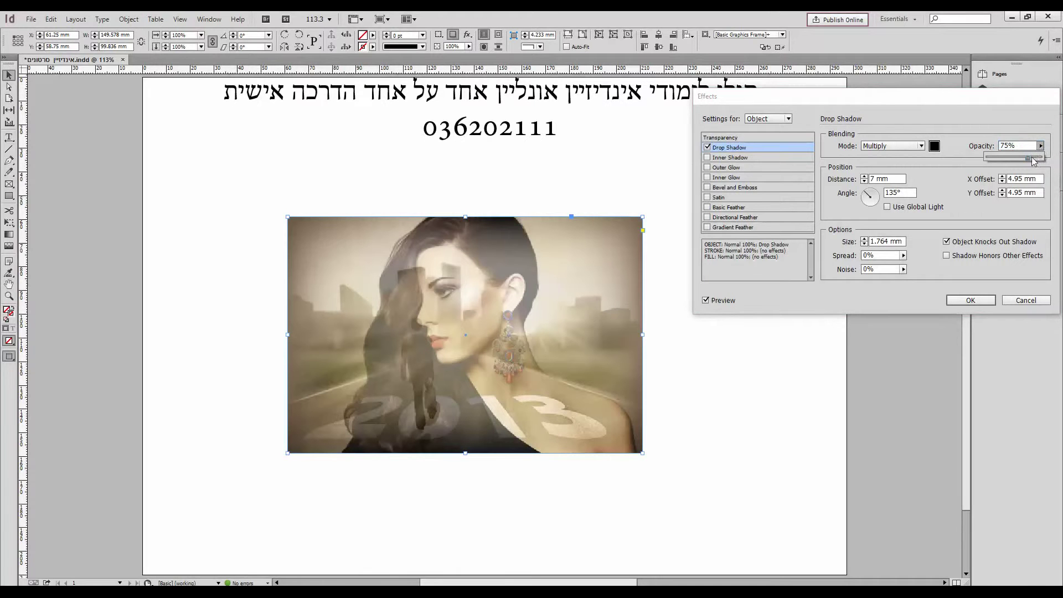
Step: Set the drop shadow's size to 8 mm and apply the effect to the rectangle
click(864, 239)
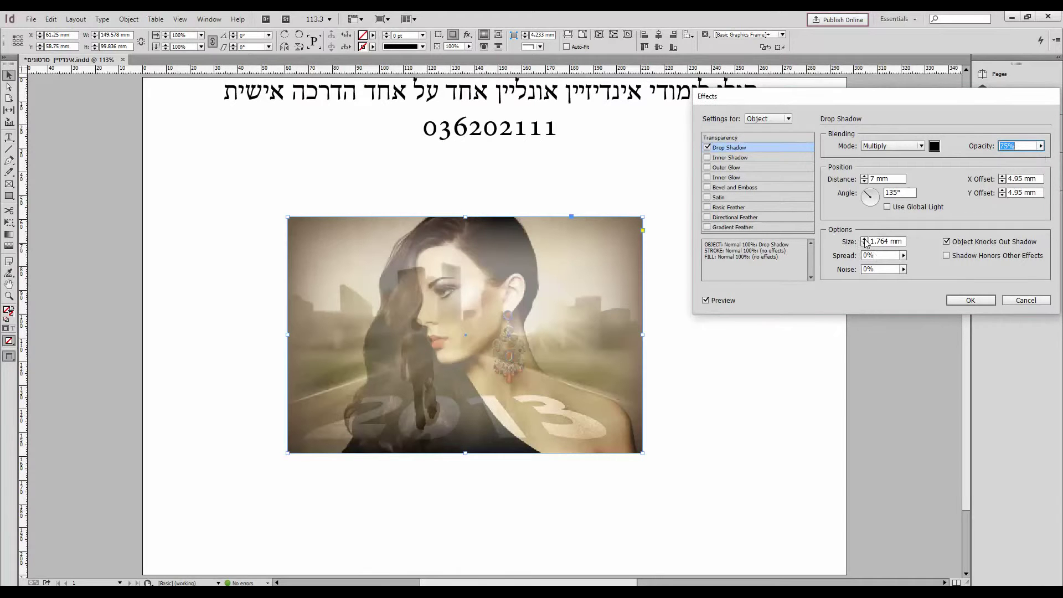
click(865, 239)
click(865, 239)
click(866, 239)
click(865, 239)
click(866, 239)
click(866, 239)
click(866, 240)
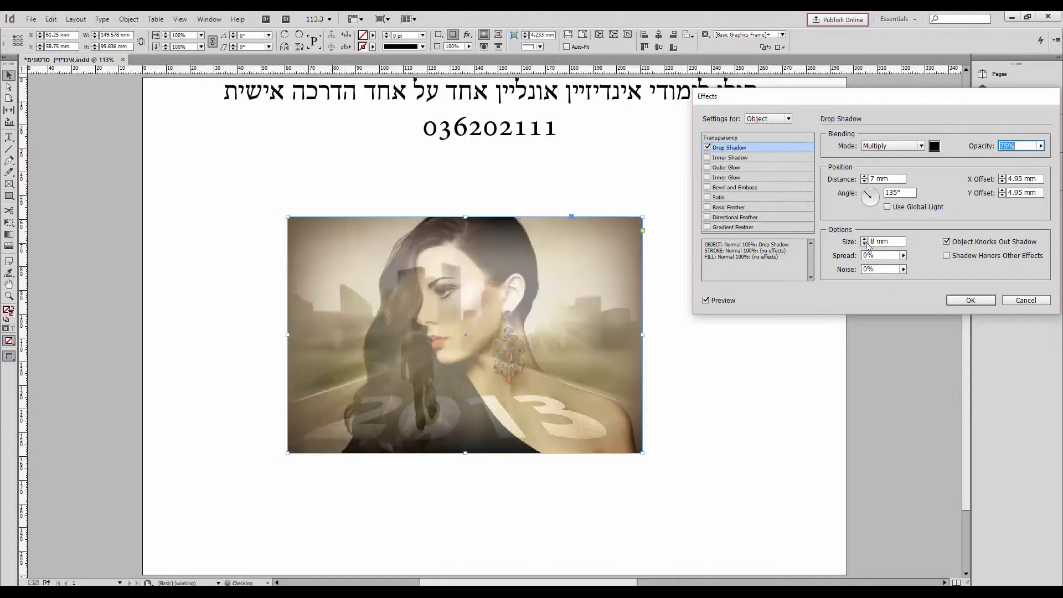
click(971, 299)
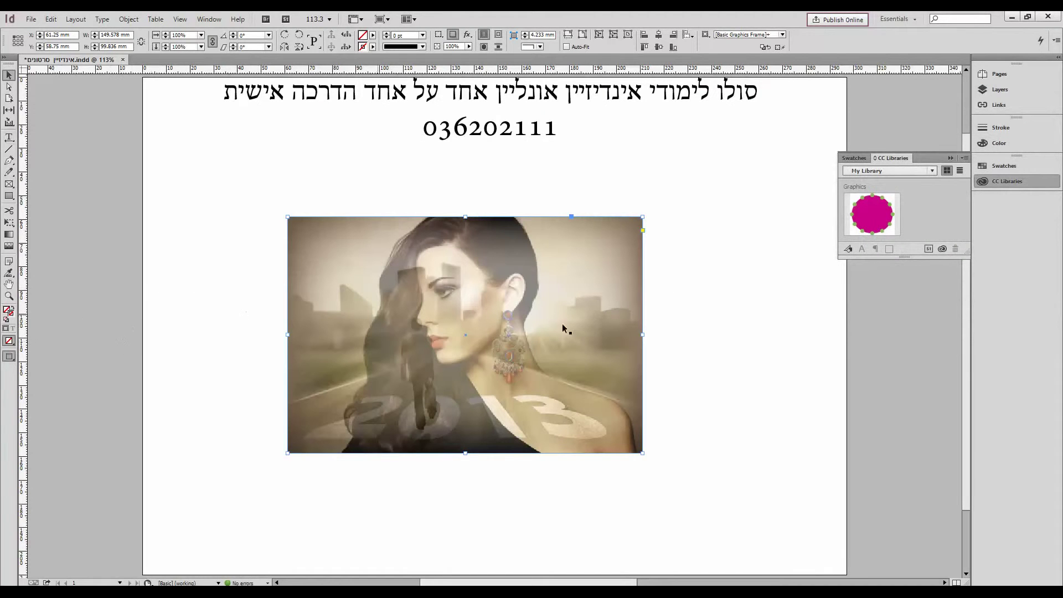
Step: Float the swatches beside the photos and apply the [Black] swatch to the selected rectangle
click(1004, 166)
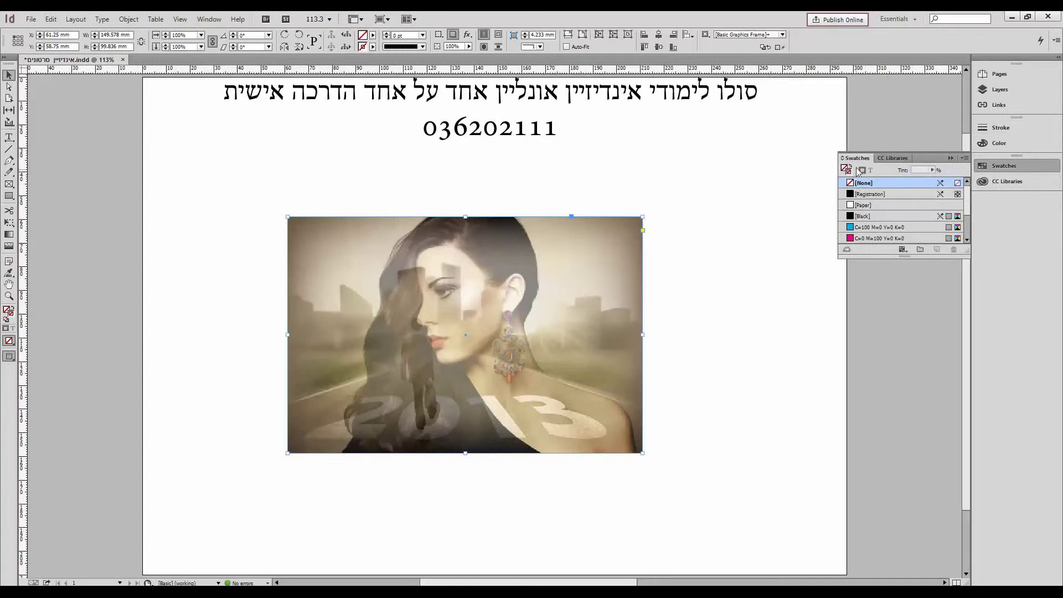
drag(857, 158, 740, 287)
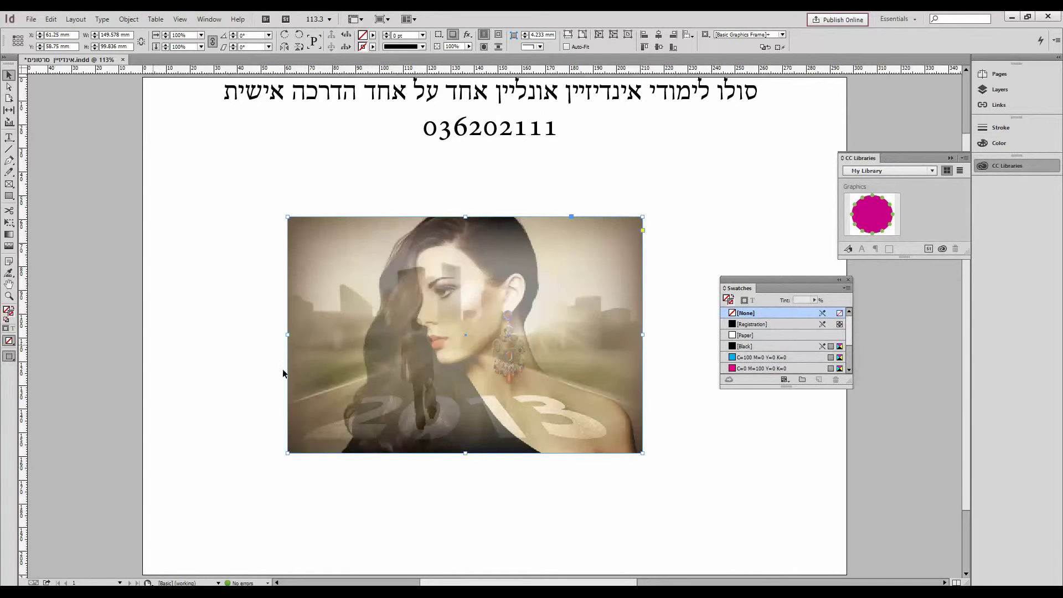
click(744, 346)
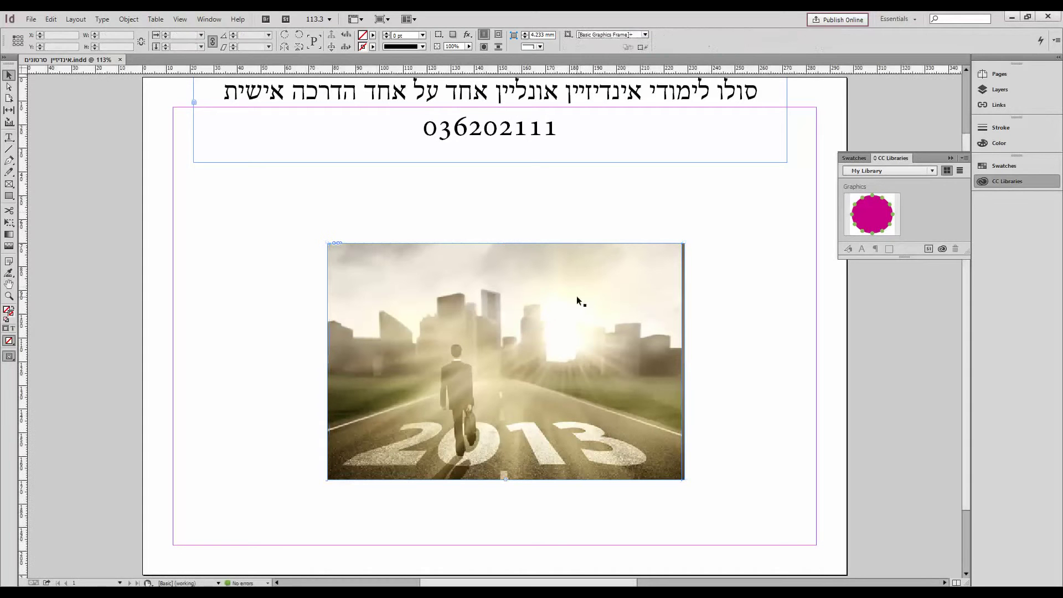
Step: Separate the stacked photos, placing the 2013 photo at about X 17 mm, Y 70 mm and the portrait at about X 132 mm, Y 49 mm
drag(576, 295, 442, 335)
click(678, 267)
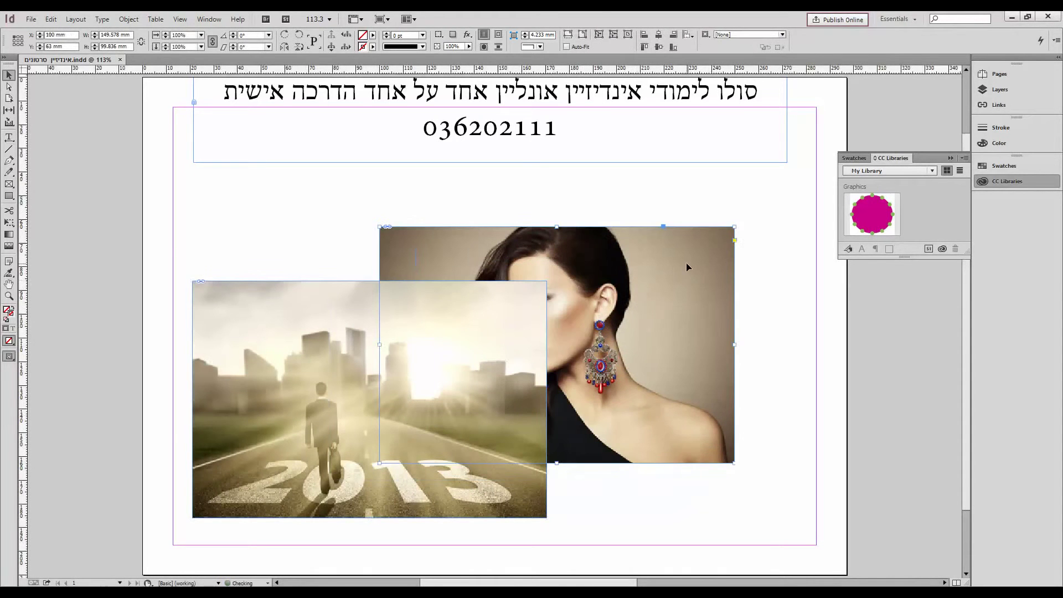
drag(637, 283, 687, 278)
drag(409, 315, 400, 276)
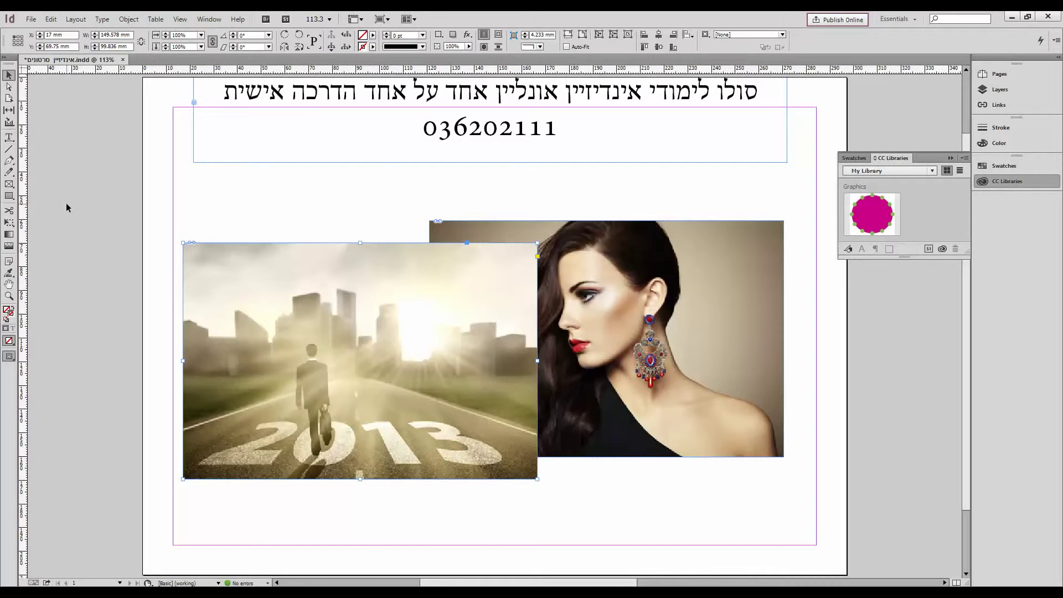
drag(593, 264, 621, 238)
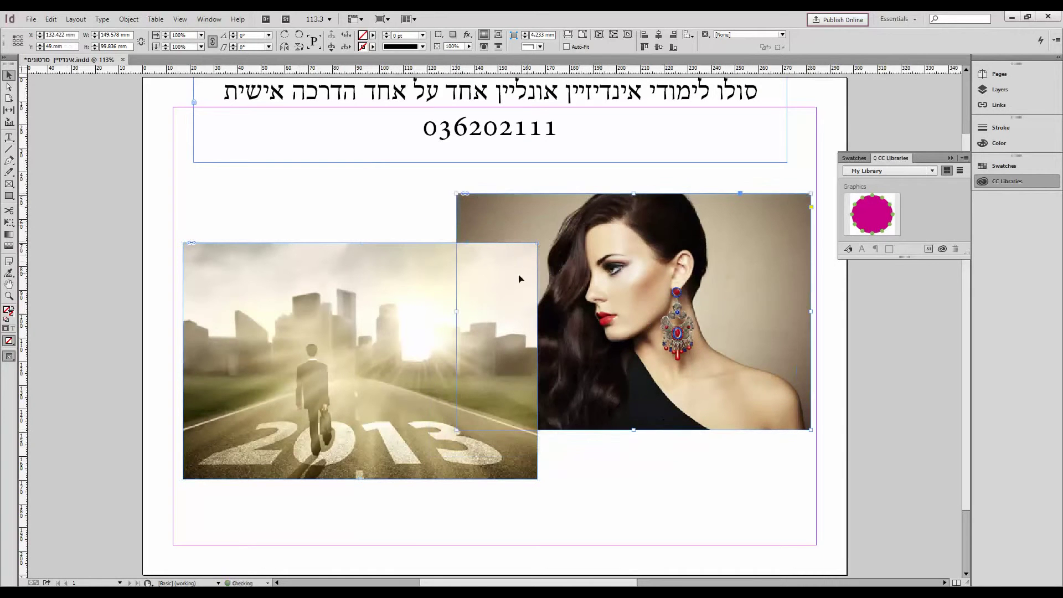
Step: Draw an ellipse about 69 × 65 mm around the walking man in the 2013 photo
click(8, 197)
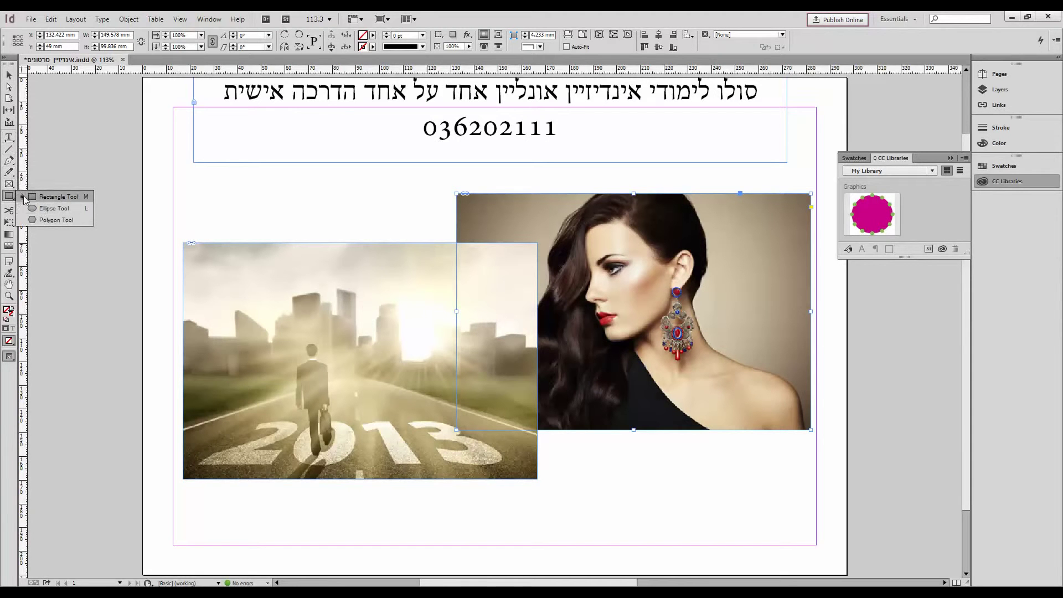
click(34, 208)
drag(228, 301, 392, 455)
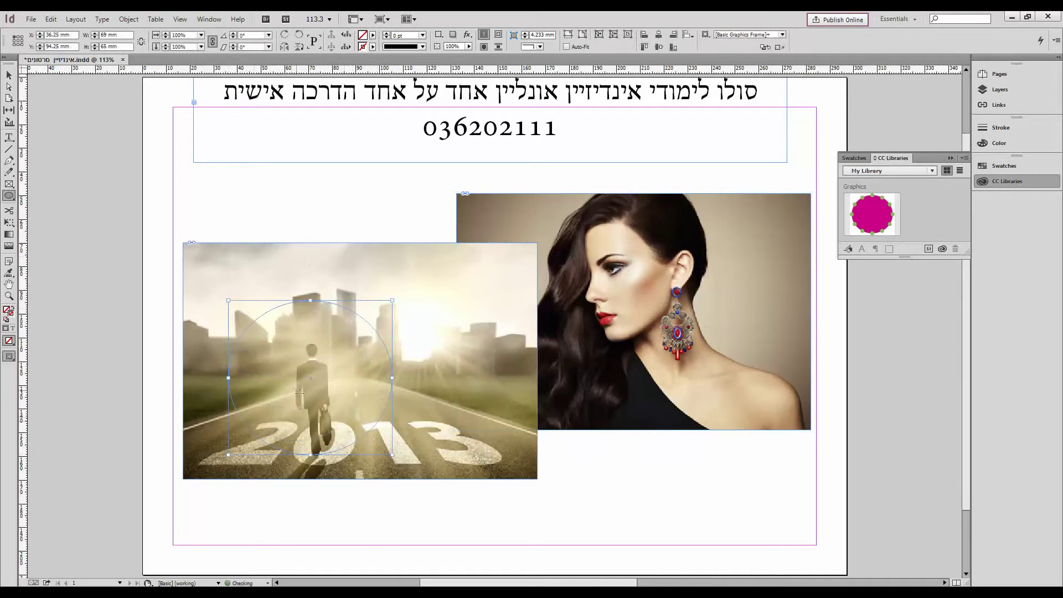
Step: Cut the 2013 photo and paste it into the ellipse
click(9, 74)
click(219, 259)
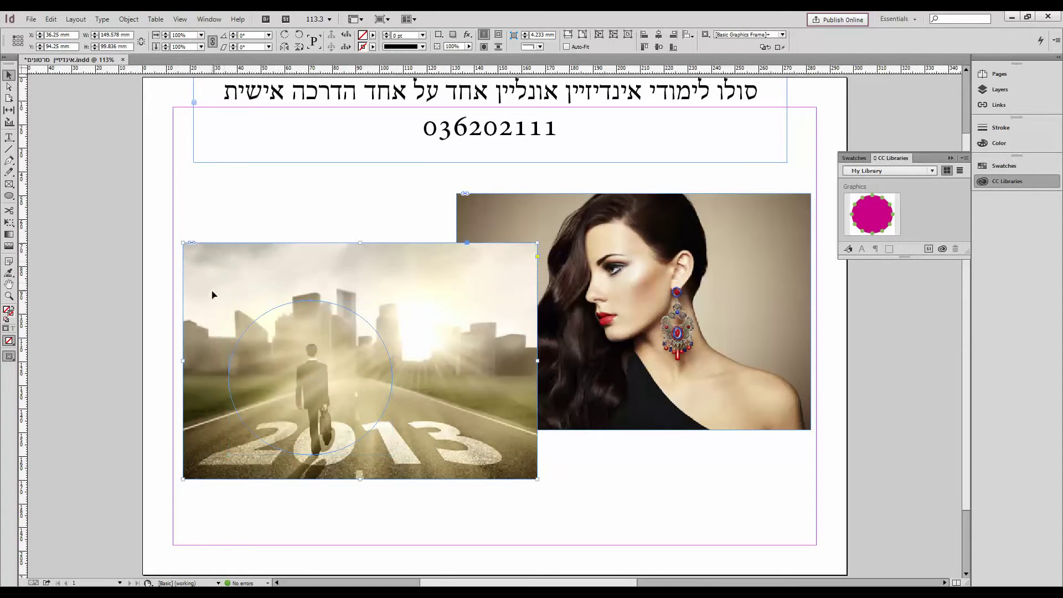
click(50, 20)
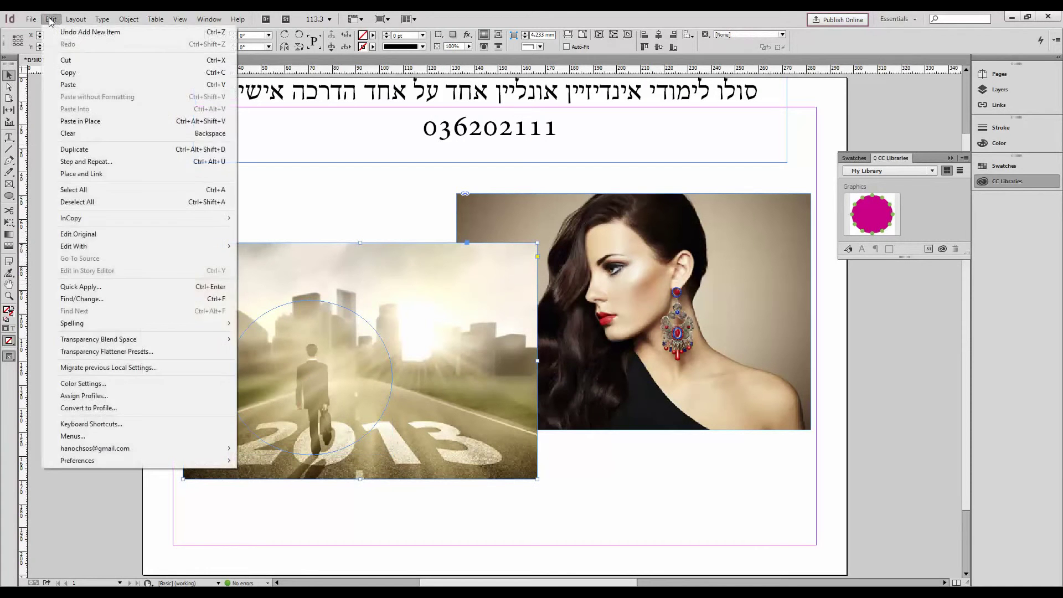
click(66, 61)
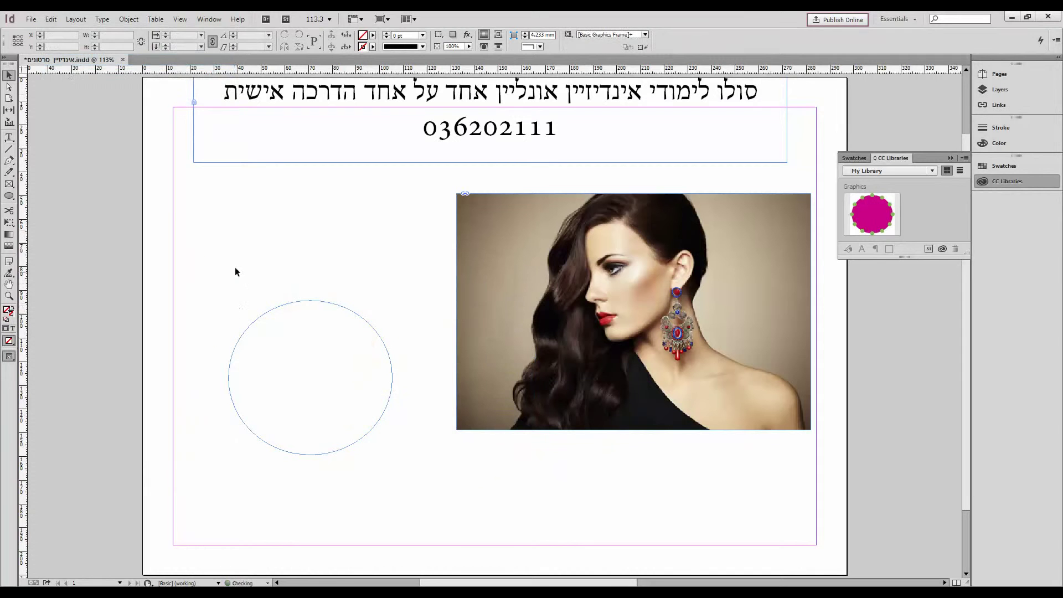
drag(265, 281, 308, 318)
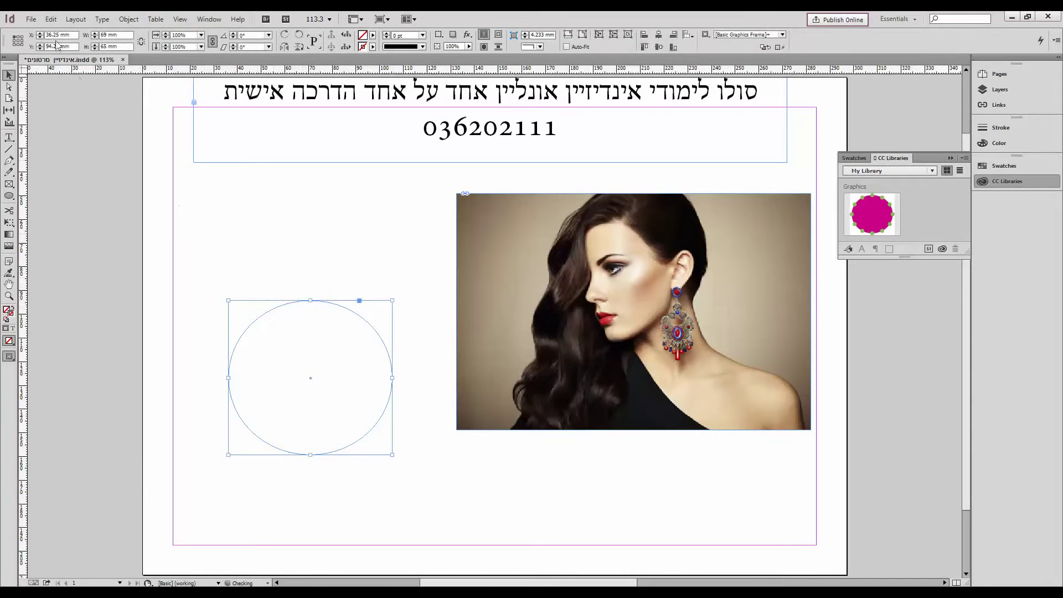
click(53, 23)
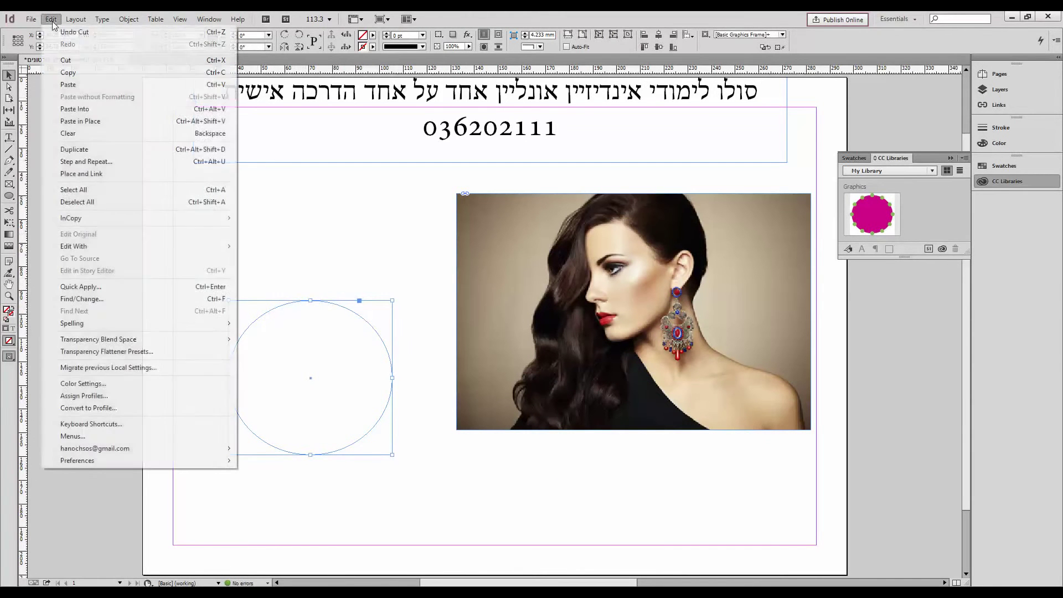
click(83, 109)
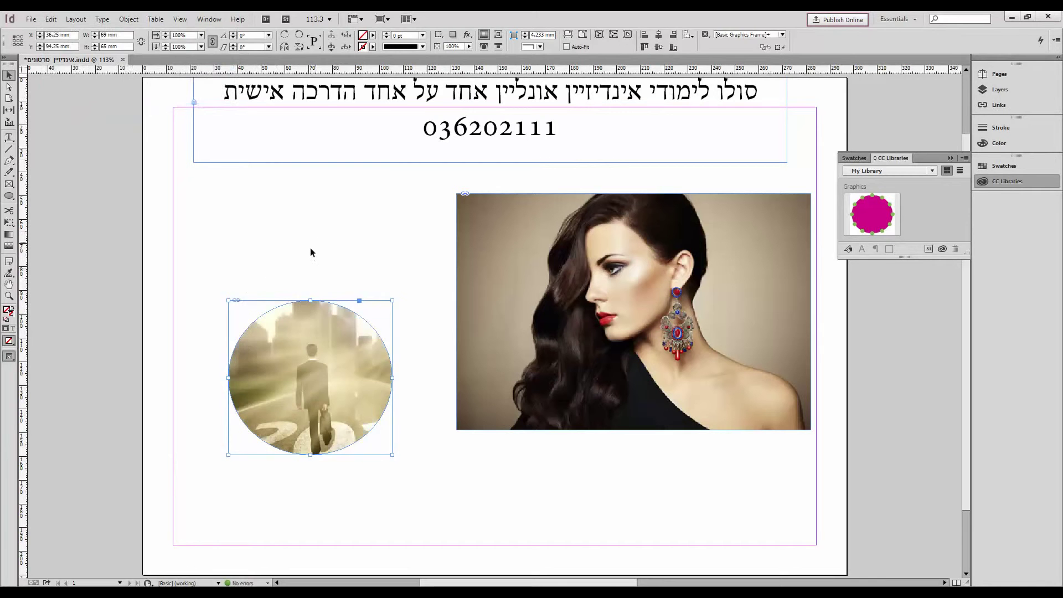
Step: Move the elliptical photo up and slightly left, and shift the portrait to about X 120 mm, Y 61 mm
drag(310, 346, 288, 267)
drag(573, 285, 542, 309)
Step: Create a 65 × 65 mm polygon with 10 sides and a 60% star inset between the elliptical photo and the portrait
click(12, 197)
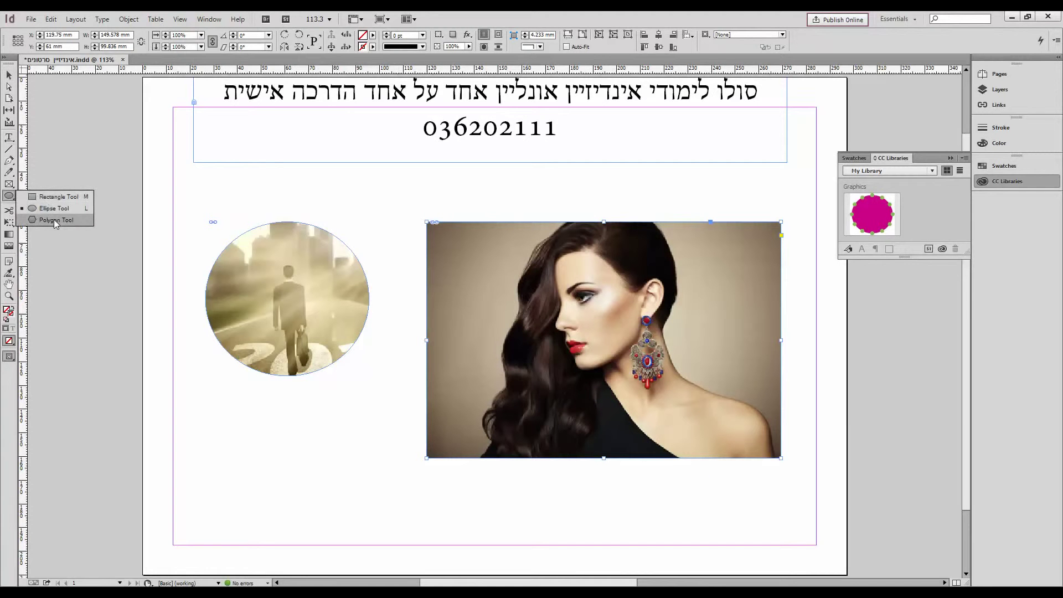
click(54, 219)
click(407, 220)
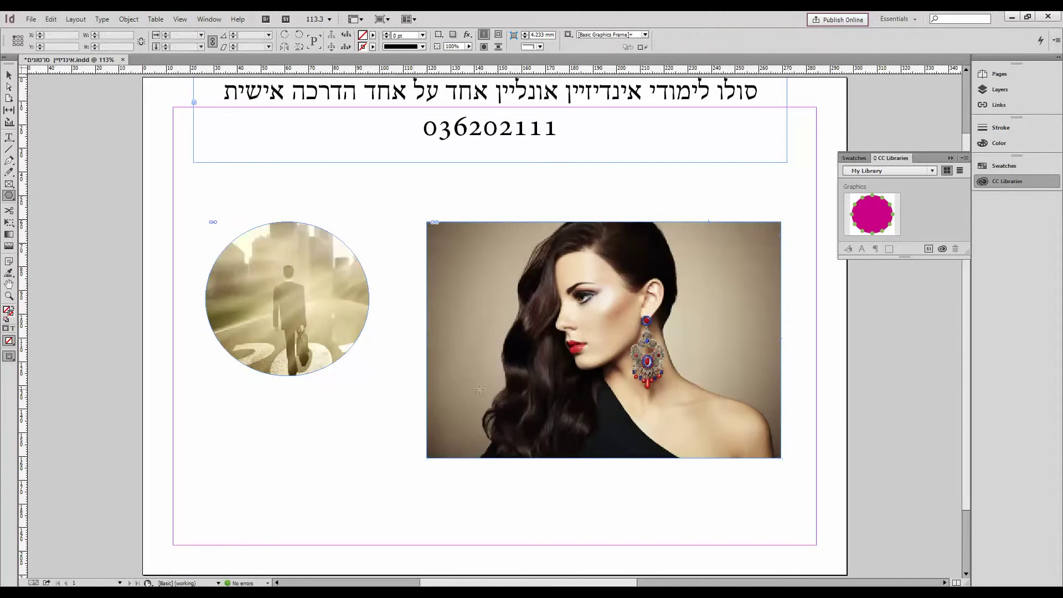
click(382, 217)
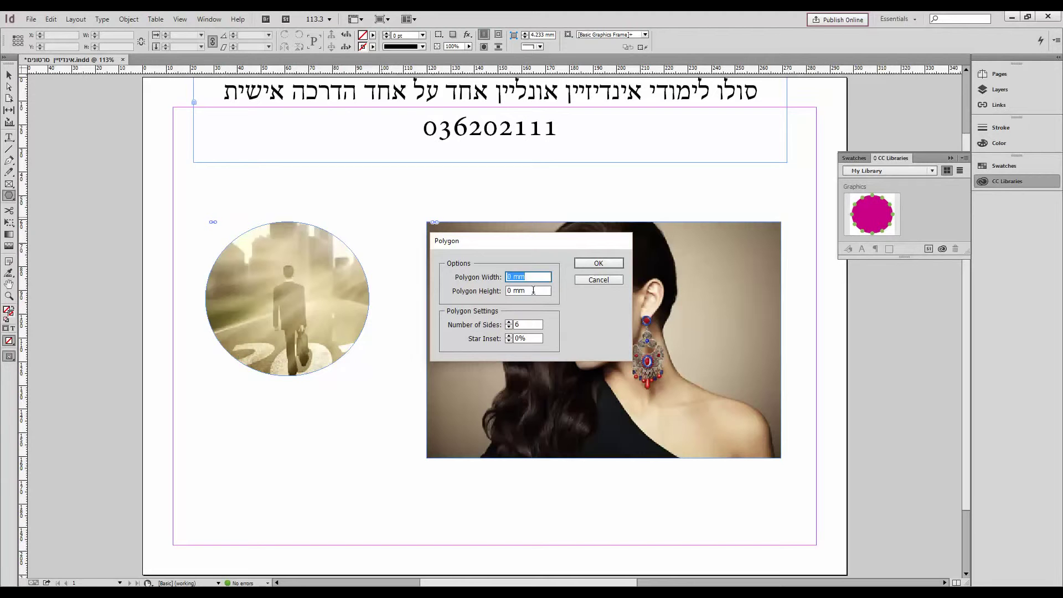
text(65)
key(Tab)
text(65)
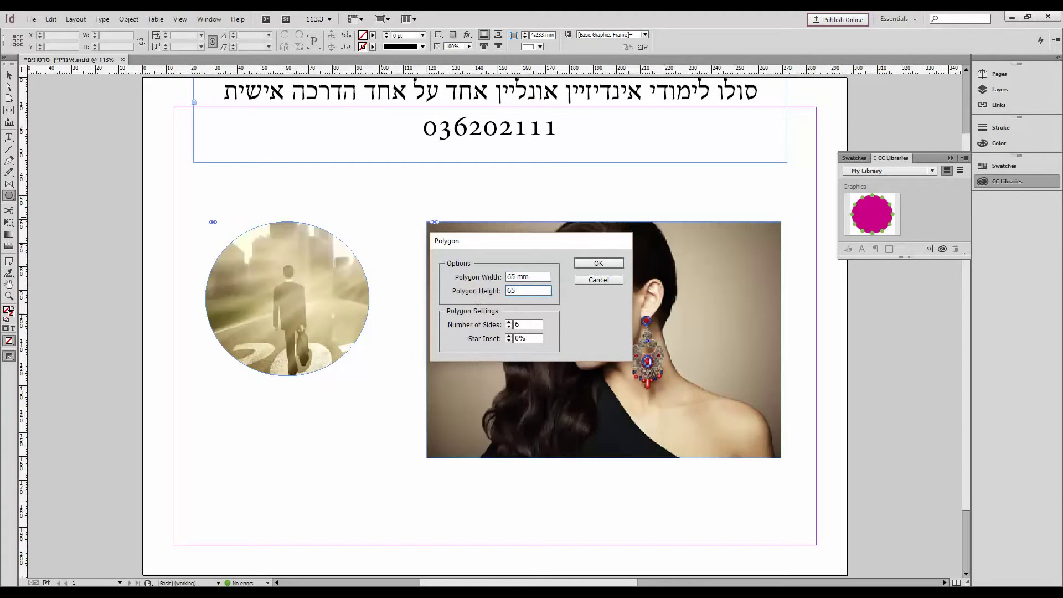
key(Tab)
text(10)
key(Tab)
text(60)
key(Return)
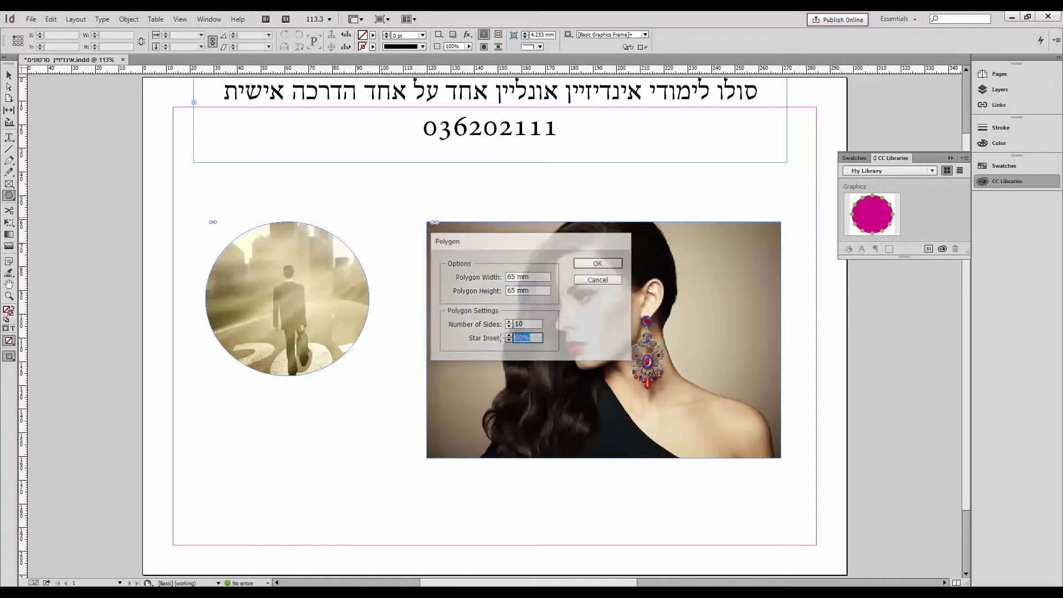
Step: Move the star over the woman's face and enlarge it to about 90 × 88 mm
click(9, 75)
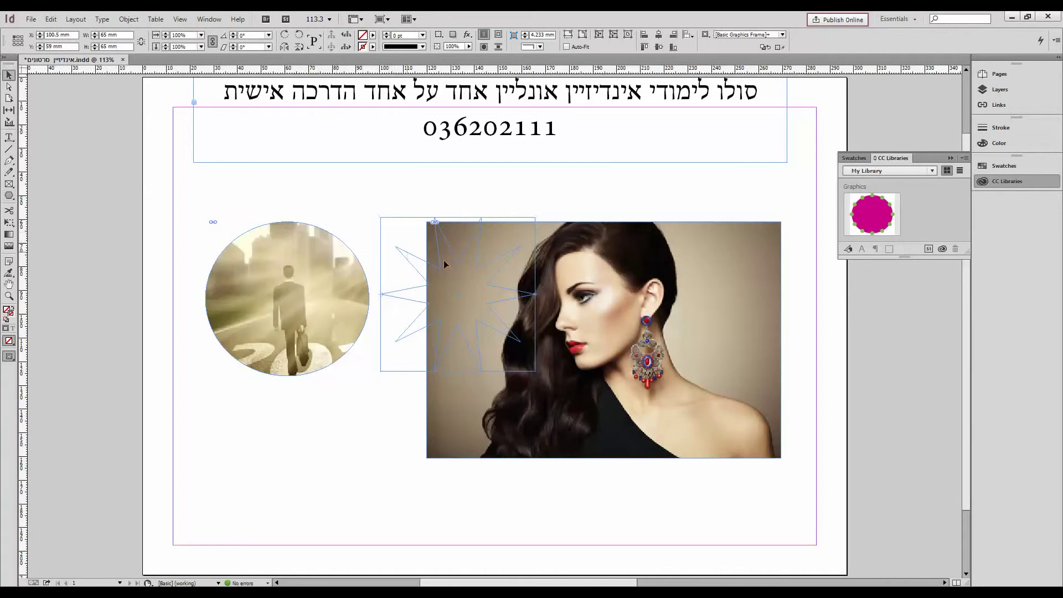
drag(444, 261, 569, 310)
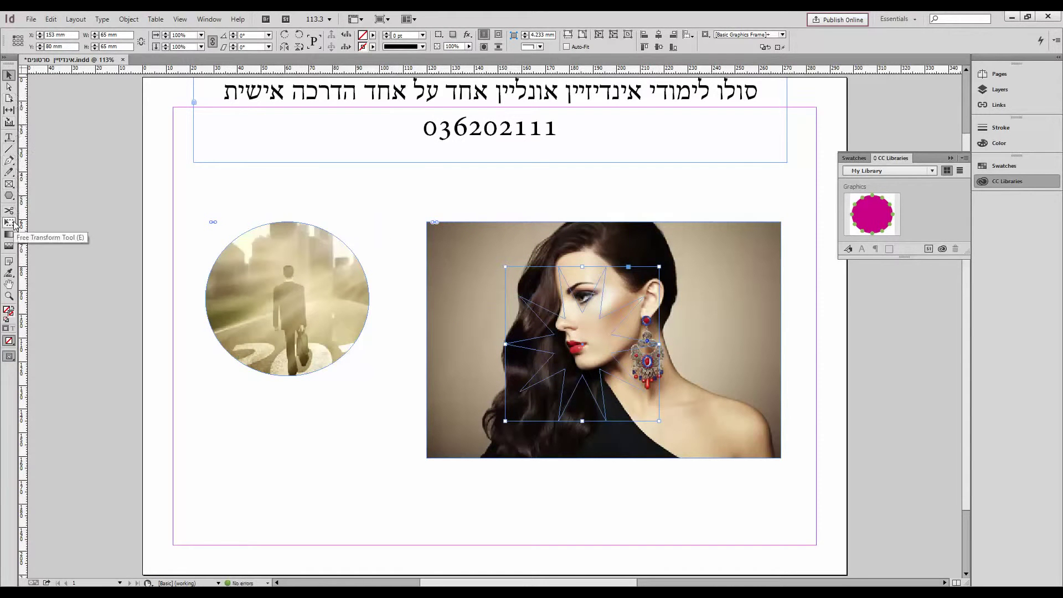
drag(14, 223, 70, 223)
click(11, 77)
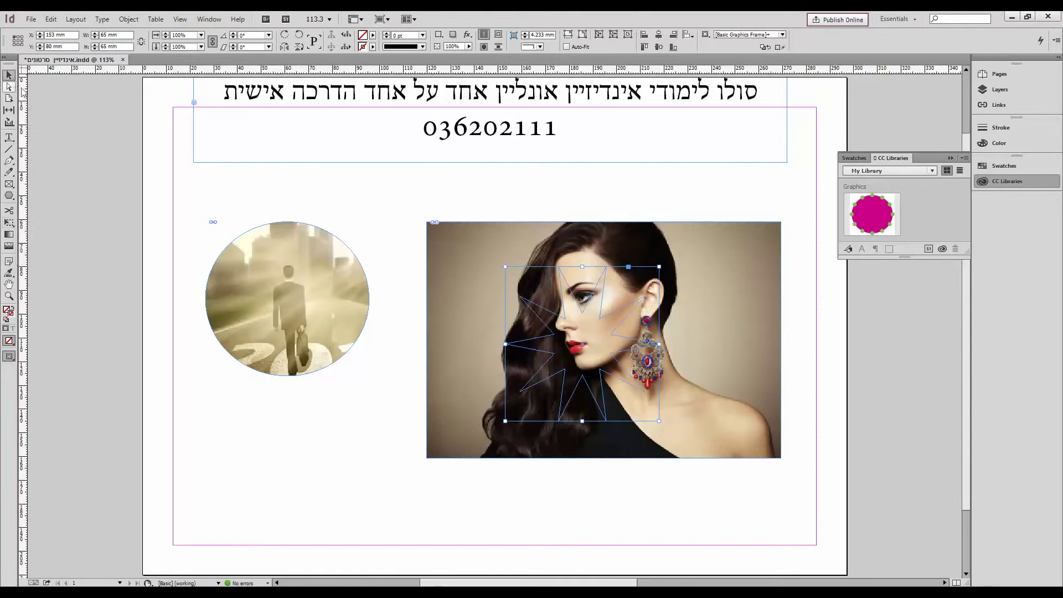
drag(659, 266, 695, 231)
drag(505, 421, 481, 440)
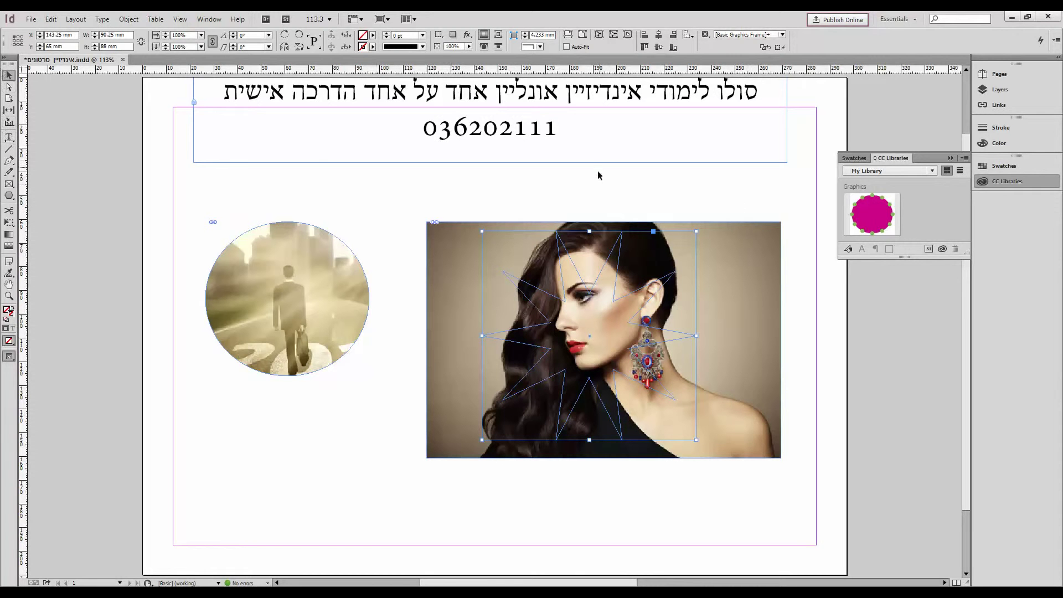
Step: Cut the portrait and paste it into the star so the photo is masked by its shape
click(779, 254)
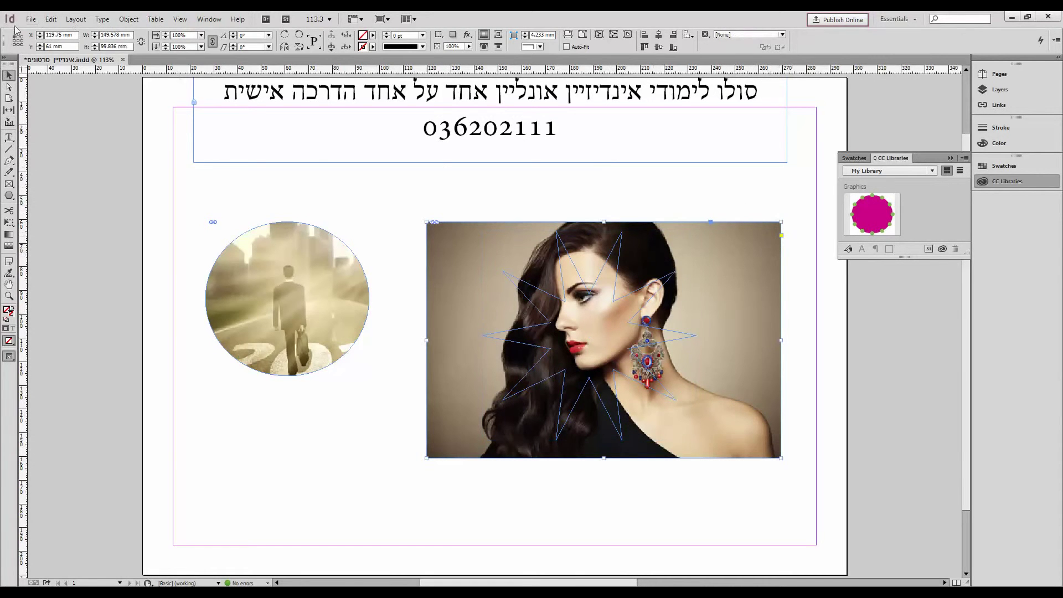
click(51, 19)
click(62, 61)
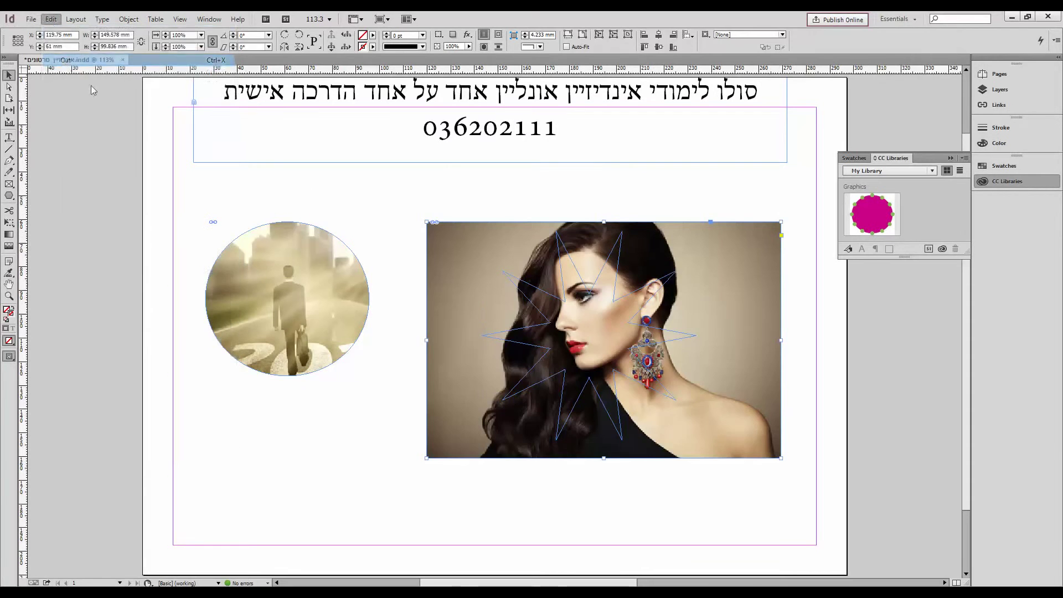
drag(669, 481, 562, 390)
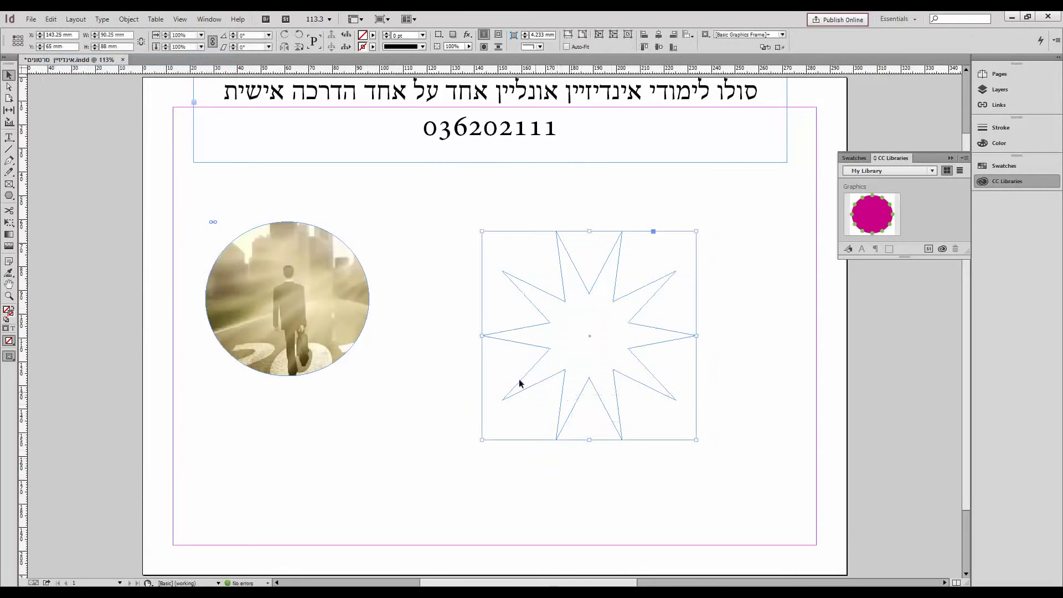
click(51, 19)
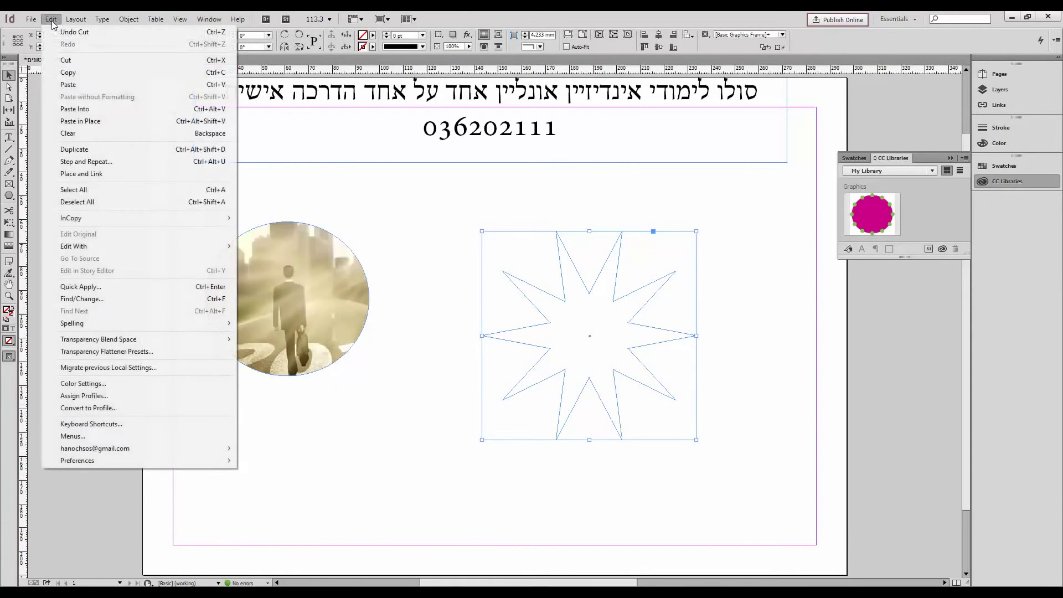
click(77, 110)
click(417, 248)
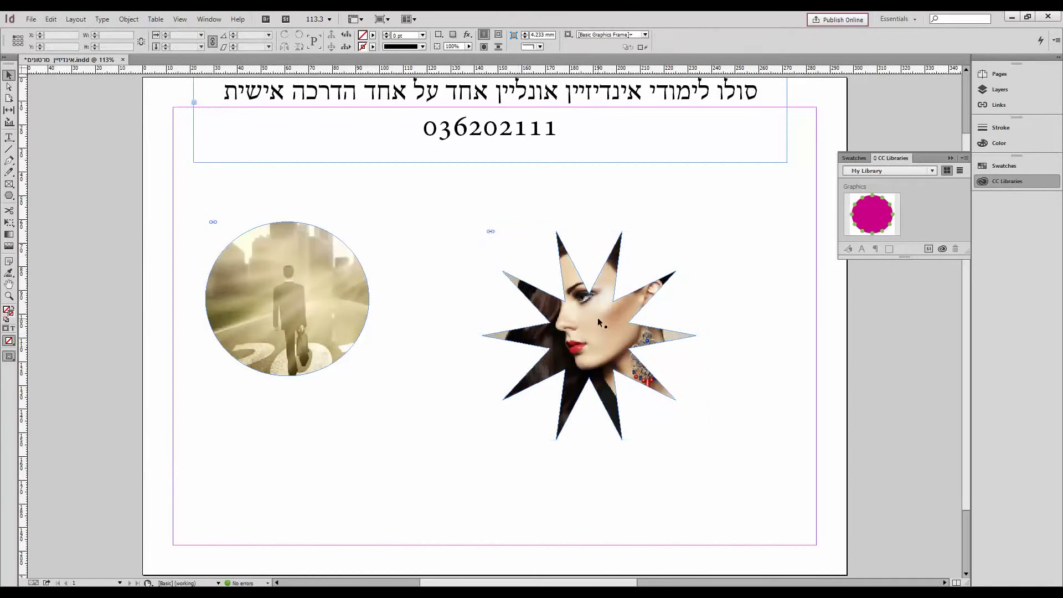
Step: Shift the star photo slightly up and right, and move the elliptical photo to about X 40 mm, Y 61.5 mm
drag(601, 310, 625, 294)
drag(285, 248, 319, 249)
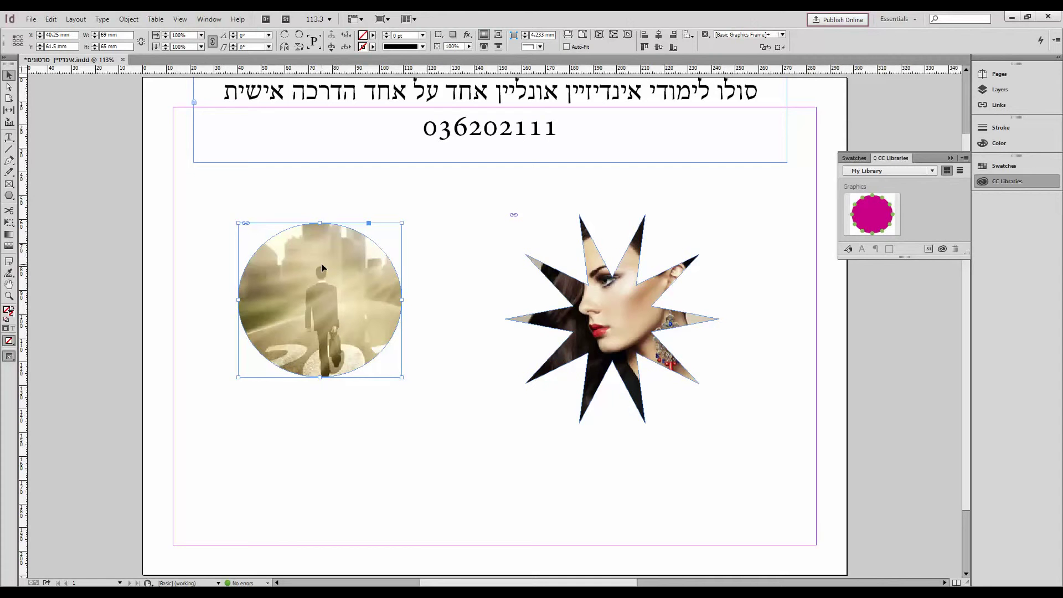
Step: Apply a drop shadow to both the elliptical and star photos, with the effect preview turned on
drag(267, 197, 654, 335)
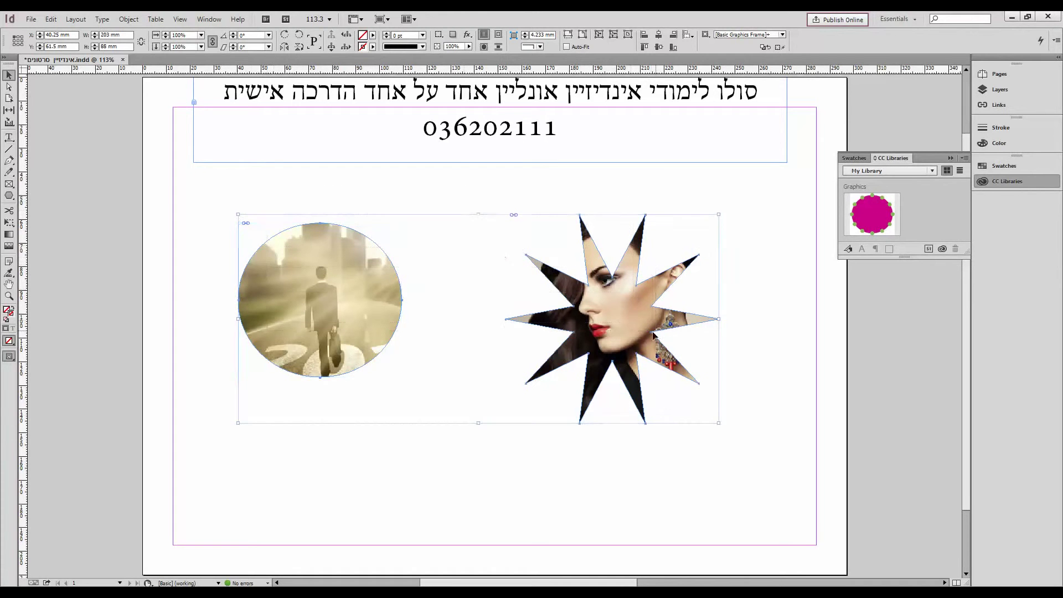
click(128, 19)
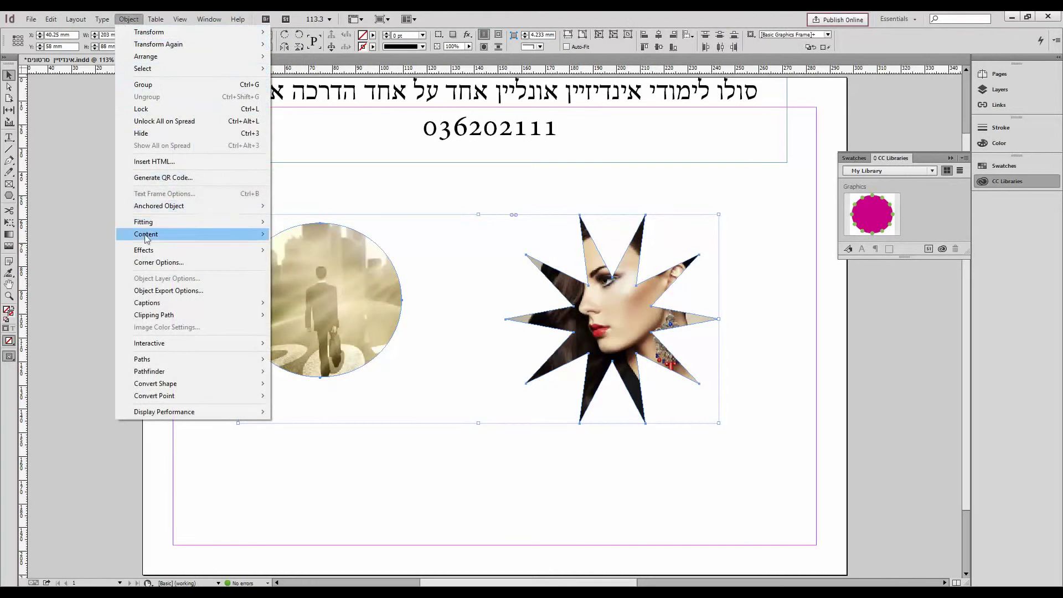
mouse_move(147, 249)
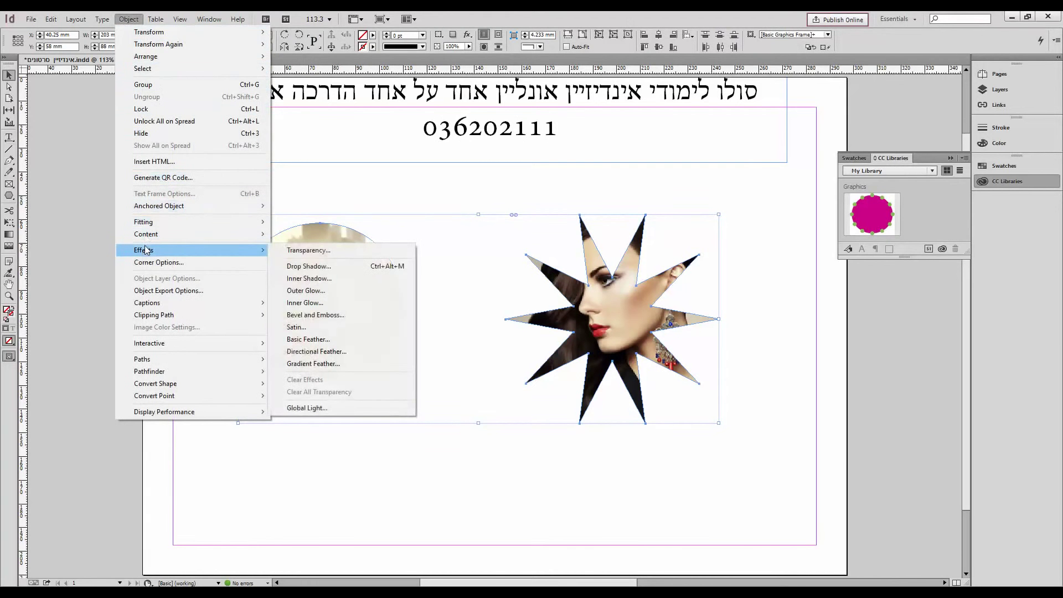
click(309, 267)
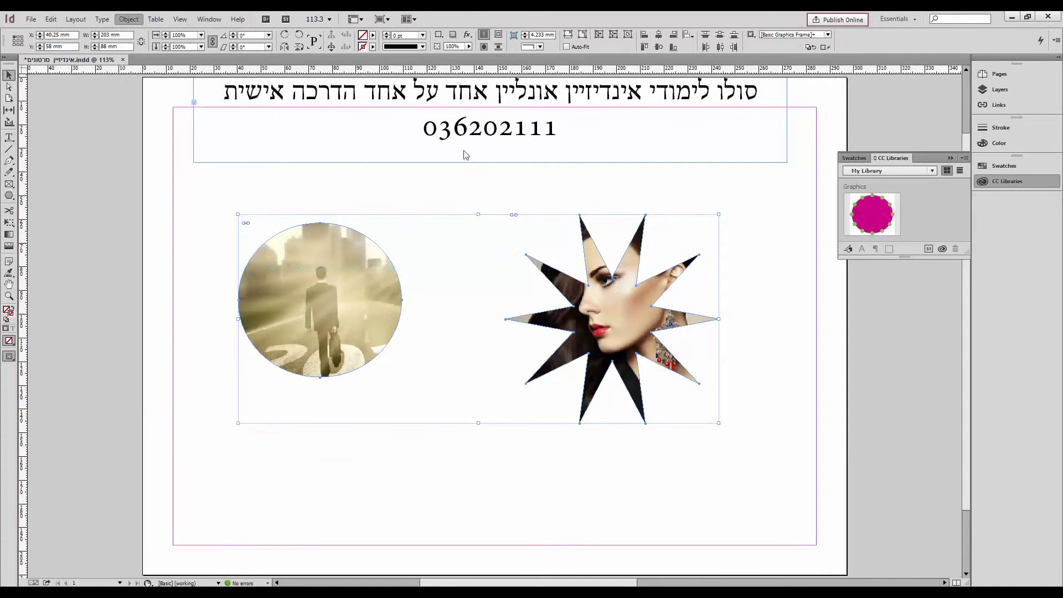
drag(436, 194, 700, 124)
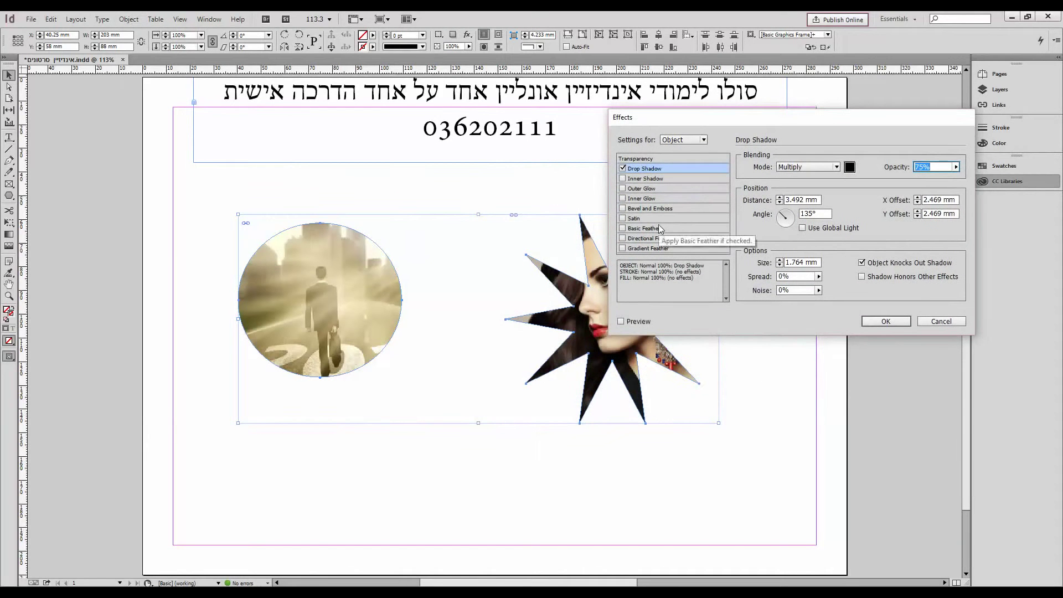
click(621, 321)
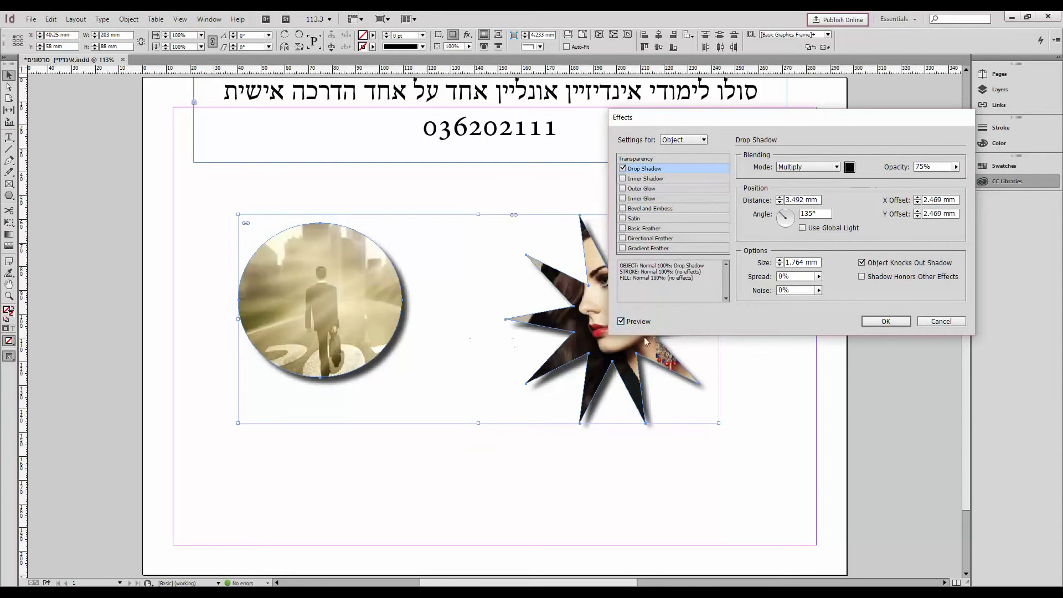
Step: Set the drop shadow's distance to 5 mm and its size to 3 mm, and apply the effect
click(779, 197)
click(780, 197)
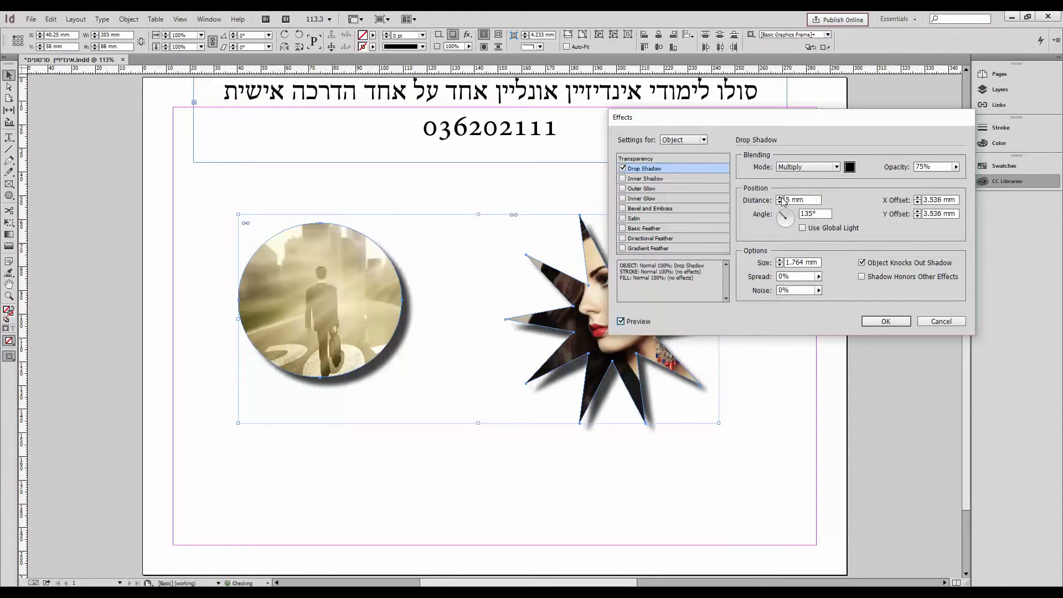
click(779, 260)
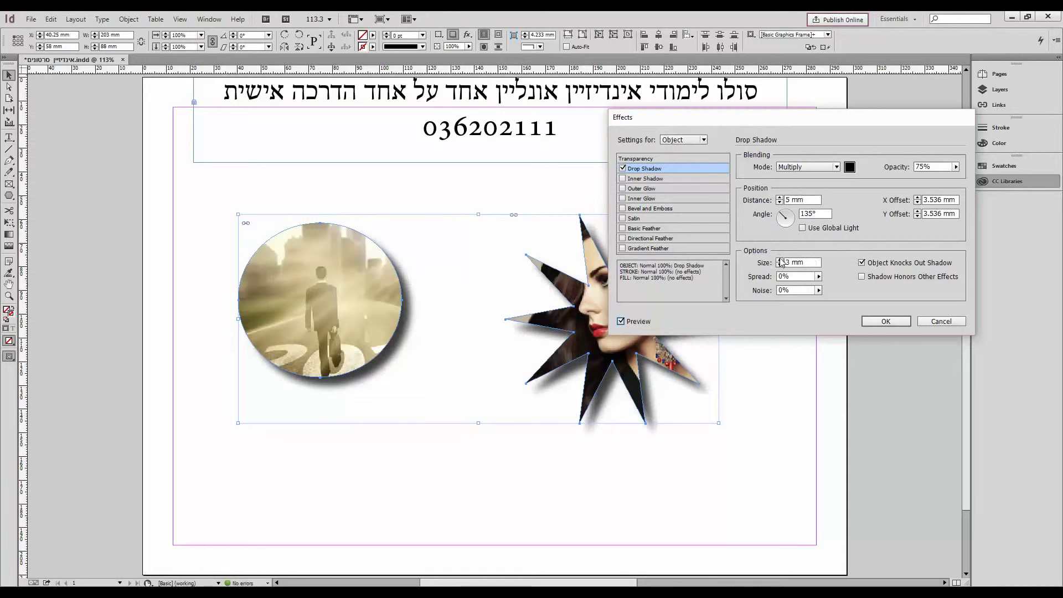
click(891, 322)
click(526, 483)
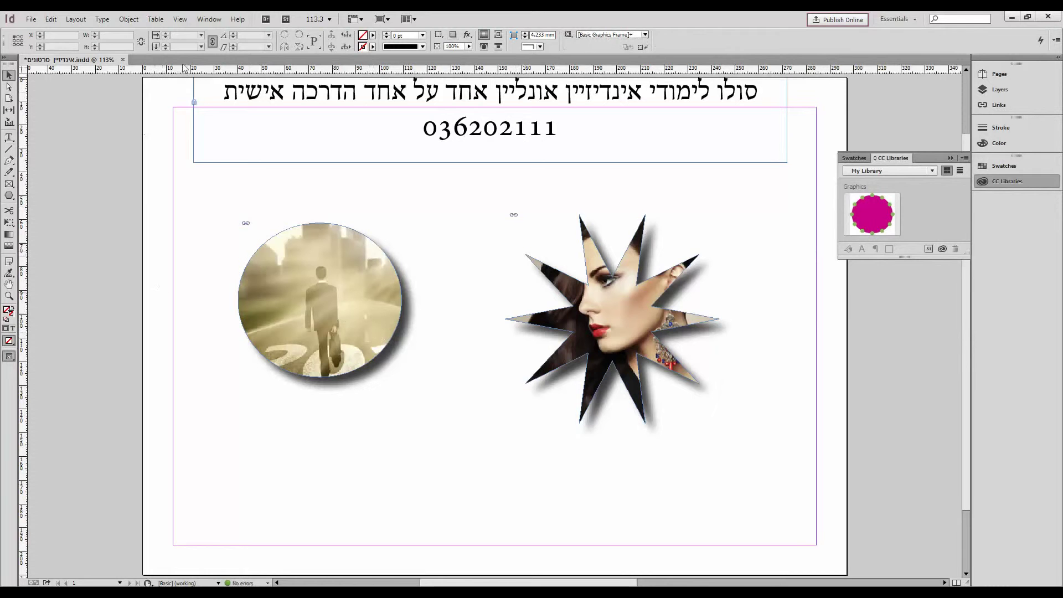
Step: Switch the screen mode to Preview to view the page without frames and guides
click(180, 19)
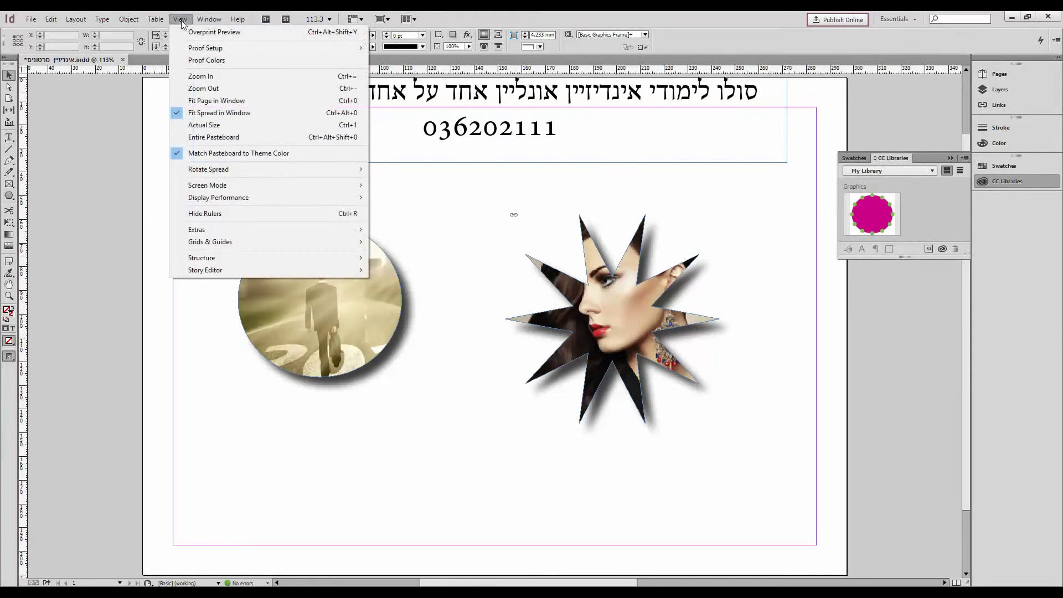
mouse_move(196, 186)
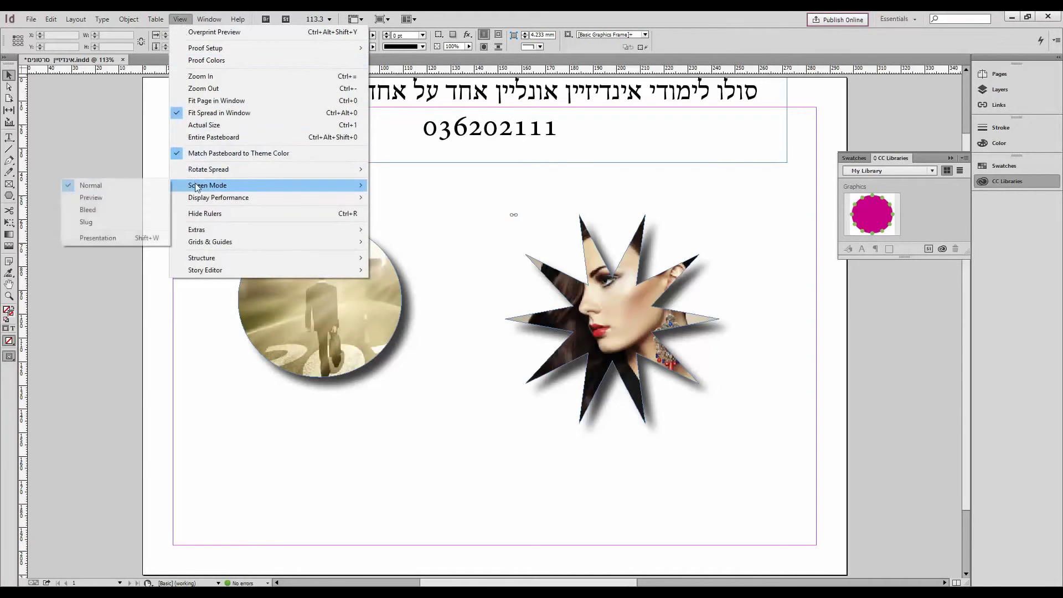
click(145, 198)
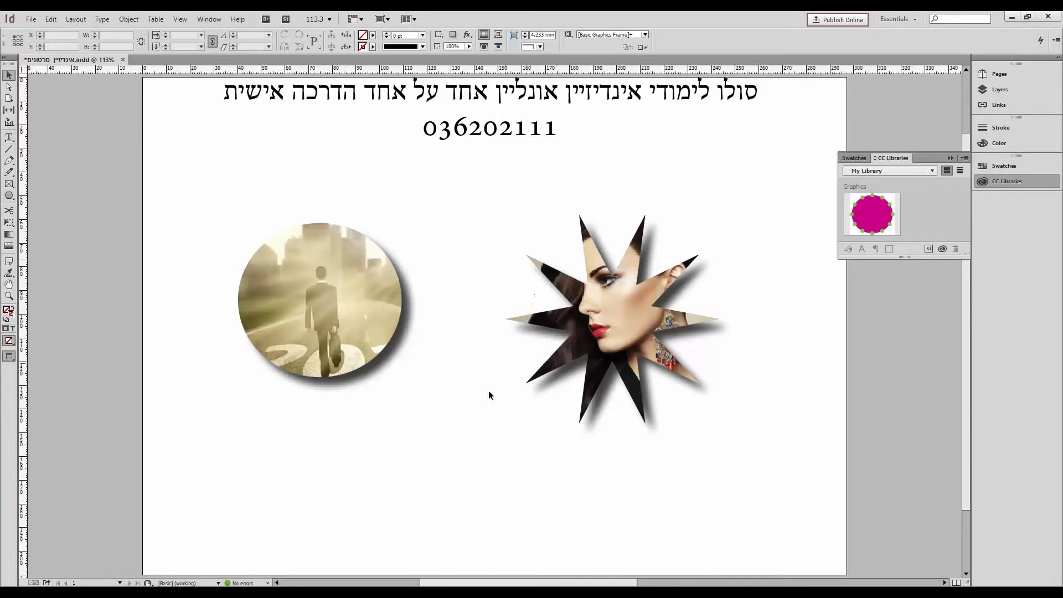
Step: Separate the stacked photos, moving the 2013 photo to about X 17 mm, Y 70 mm and the portrait to about X 132 mm, Y 49 mm
mouse_move(392, 592)
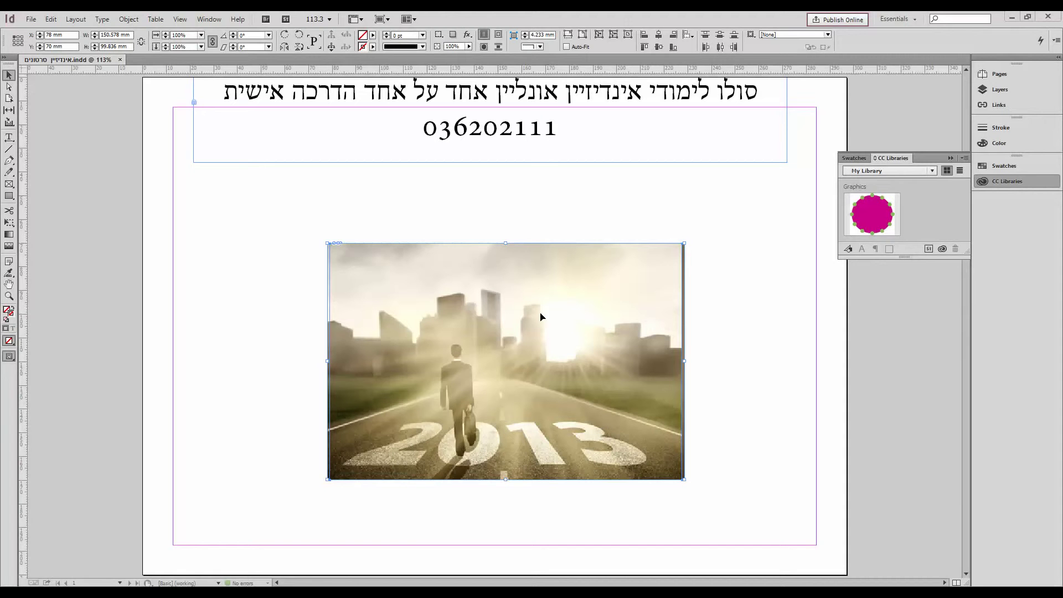
drag(565, 304, 429, 343)
drag(636, 279, 724, 276)
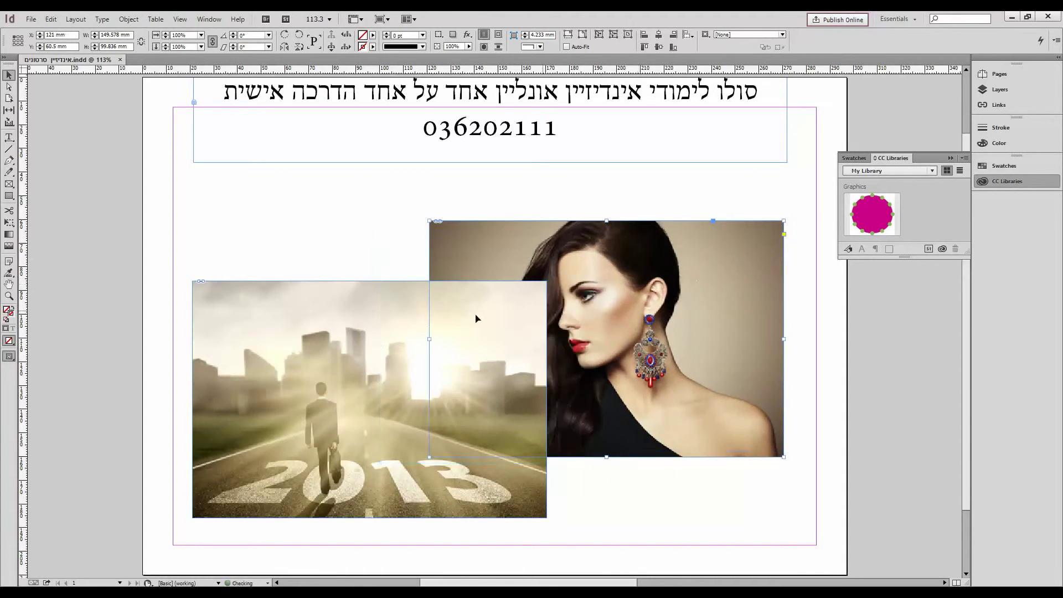
drag(357, 336, 348, 298)
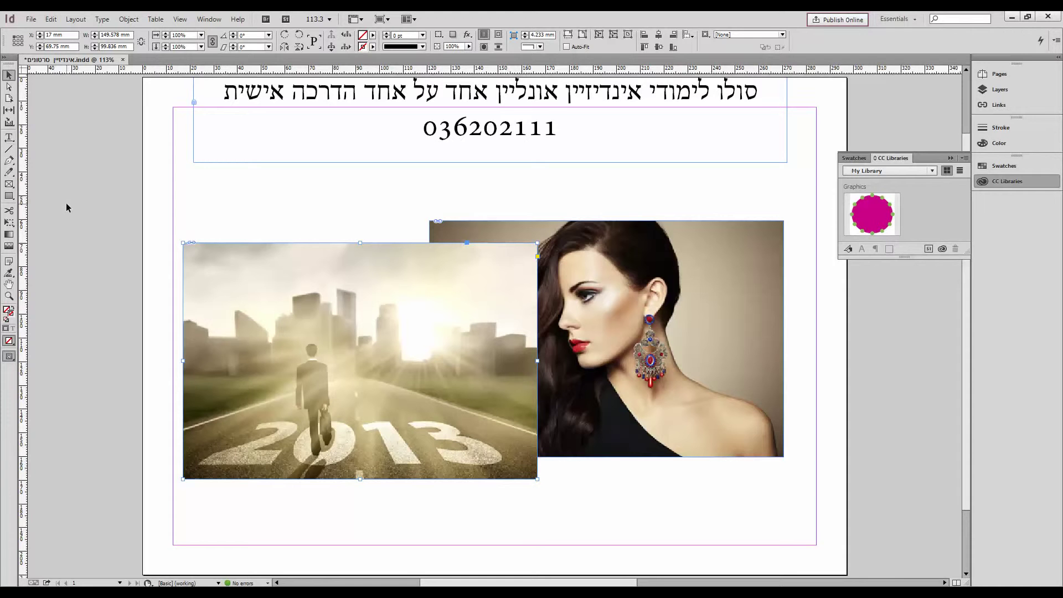
drag(595, 260, 622, 233)
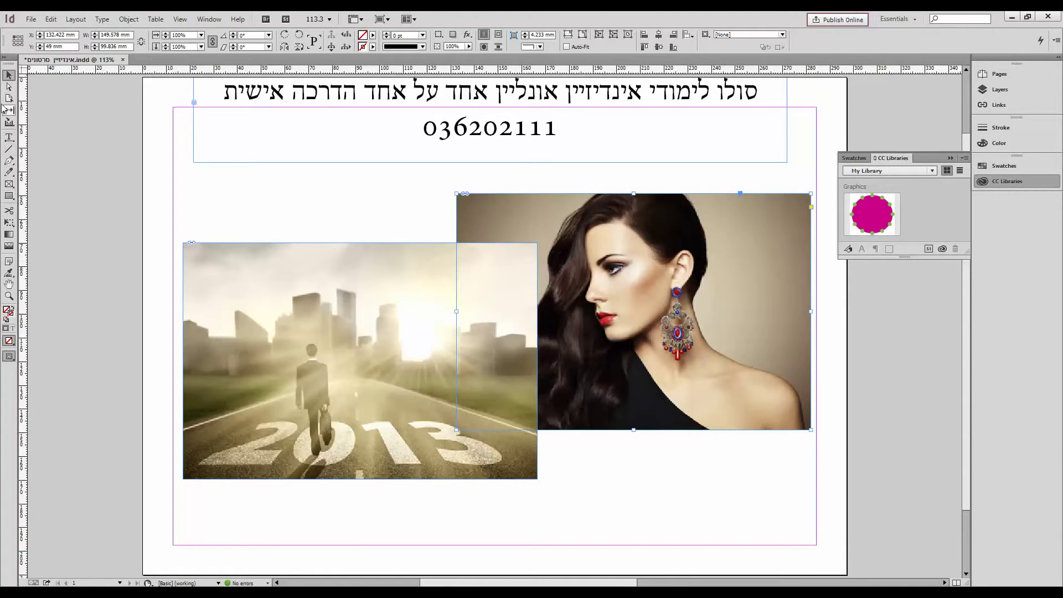
Step: Draw an ellipse about 69 × 65 mm over the walking man in the 2013 photo
click(8, 196)
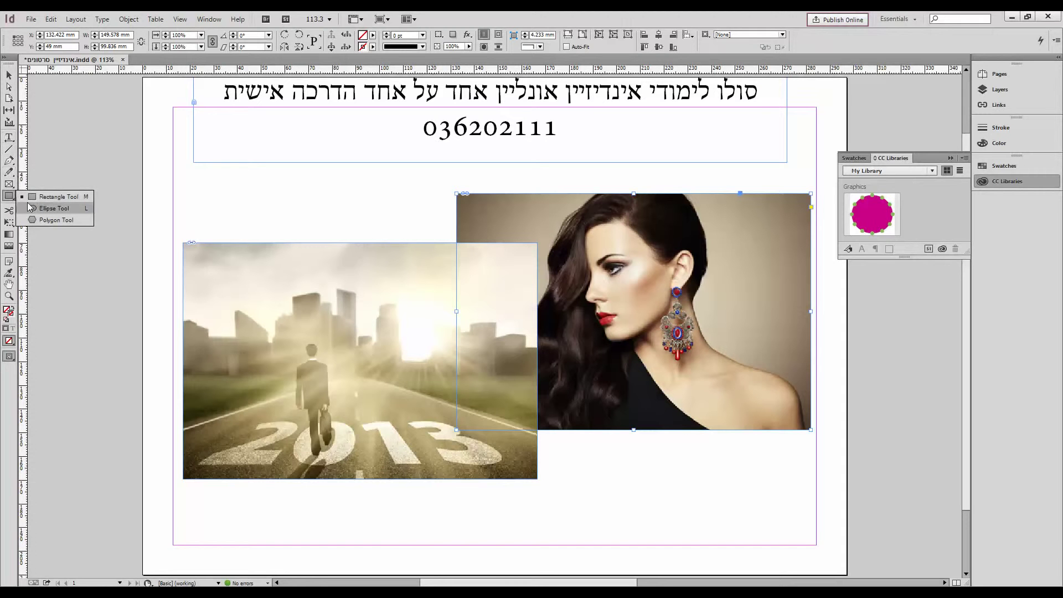
click(30, 208)
drag(230, 302, 392, 455)
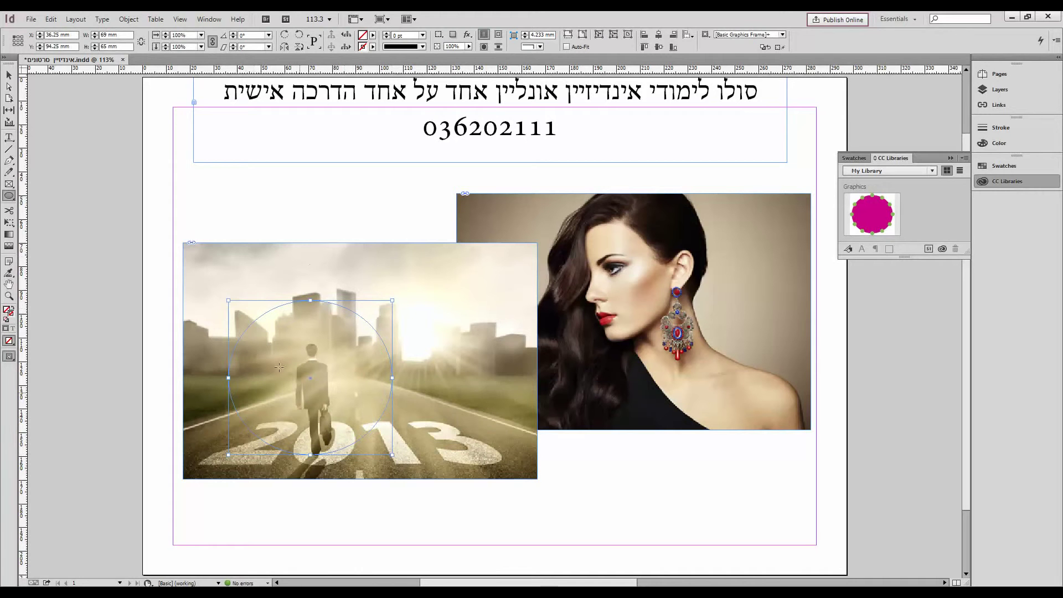
Step: Cut the 2013 photo and paste it into the ellipse
click(9, 75)
click(203, 246)
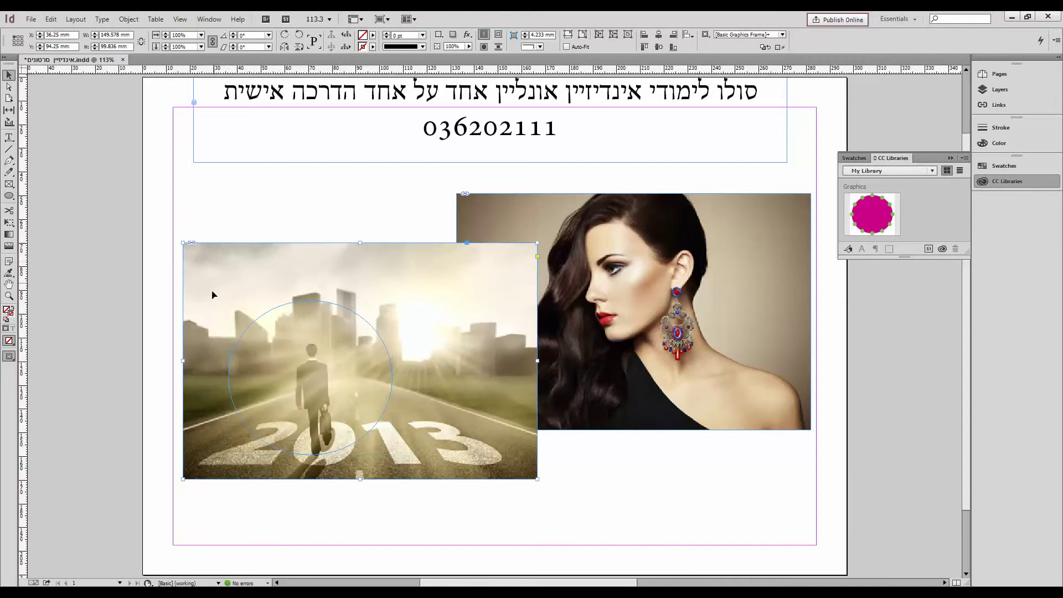
click(51, 20)
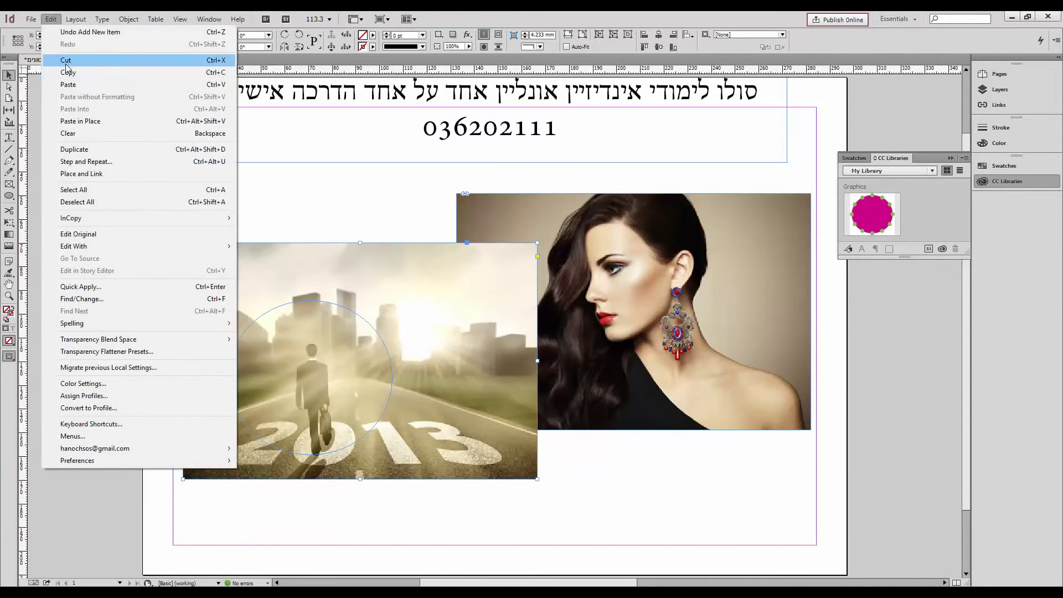
click(67, 61)
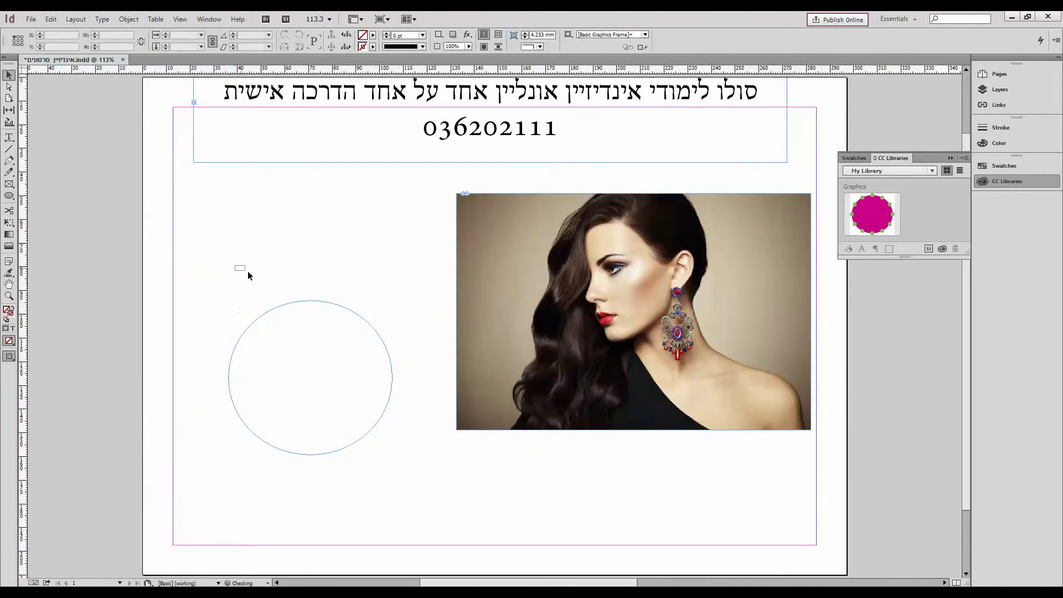
drag(247, 271, 302, 316)
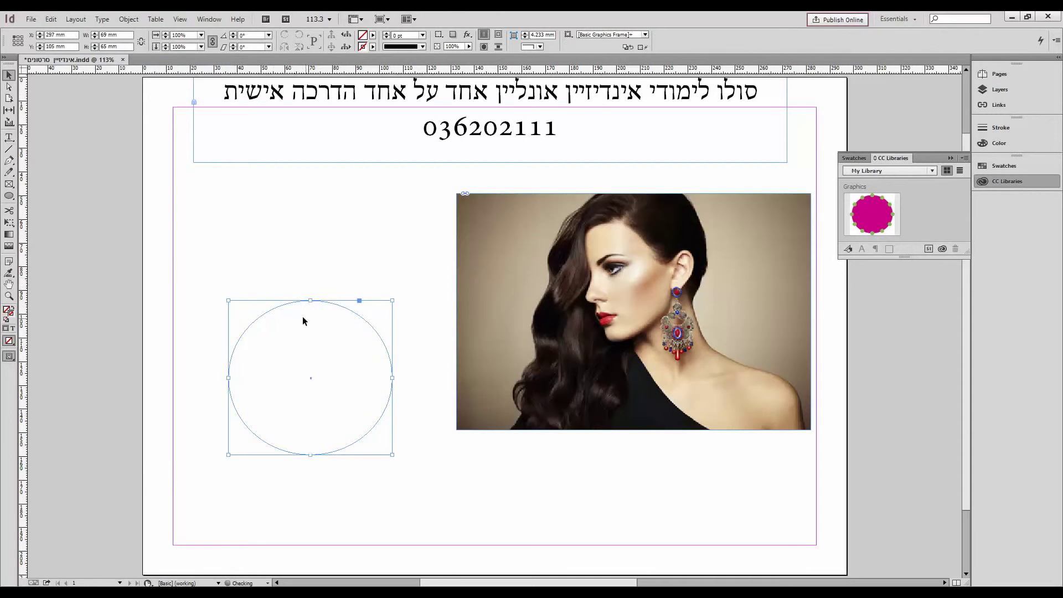
click(52, 20)
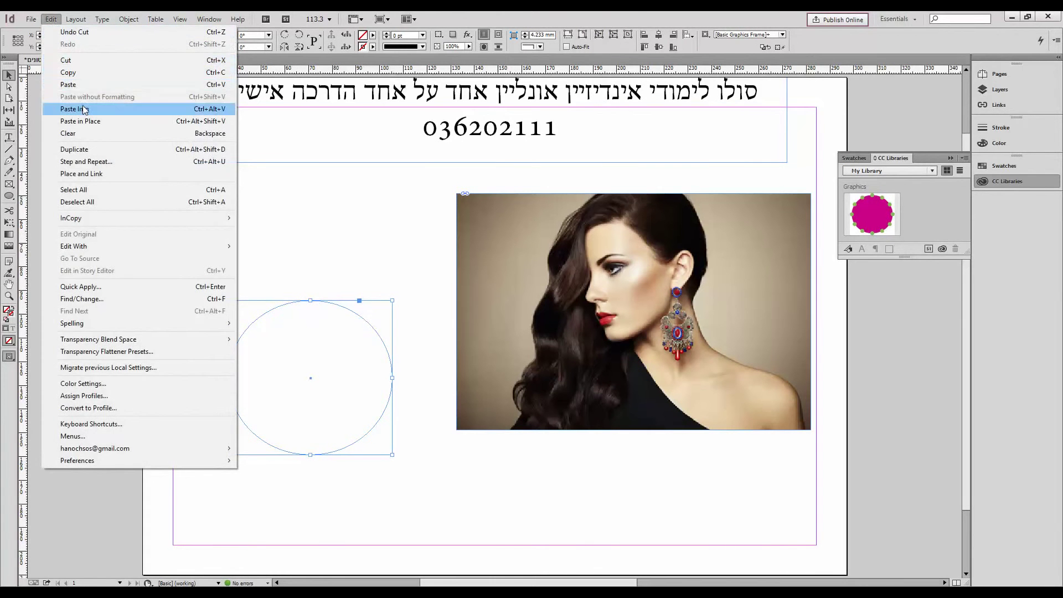
click(83, 110)
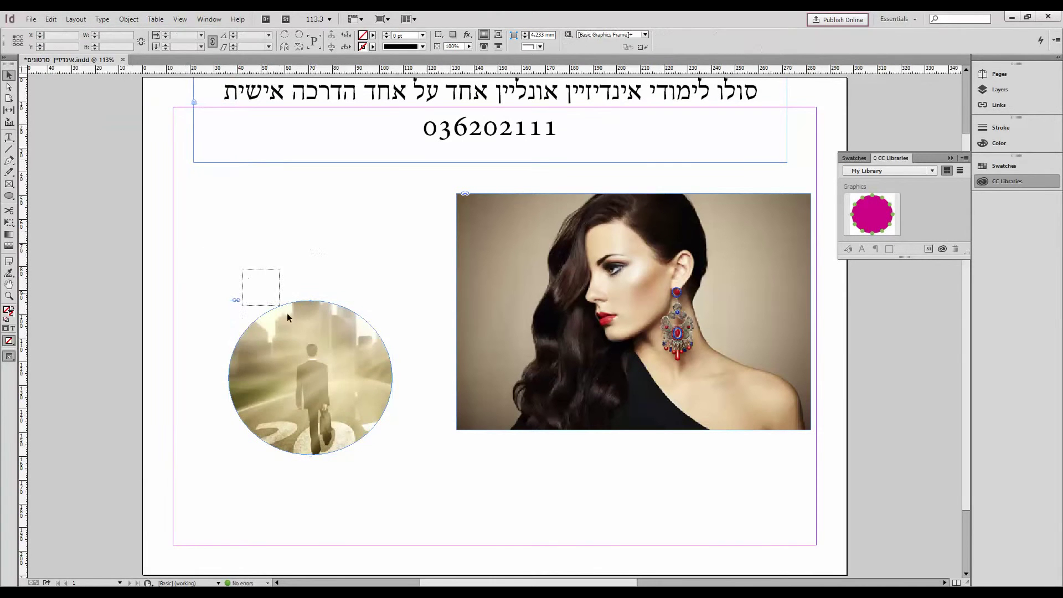
Step: Move the elliptical photo to about X 26.5 mm, Y 61 mm and the portrait to about X 120 mm, Y 61 mm
drag(287, 314, 264, 234)
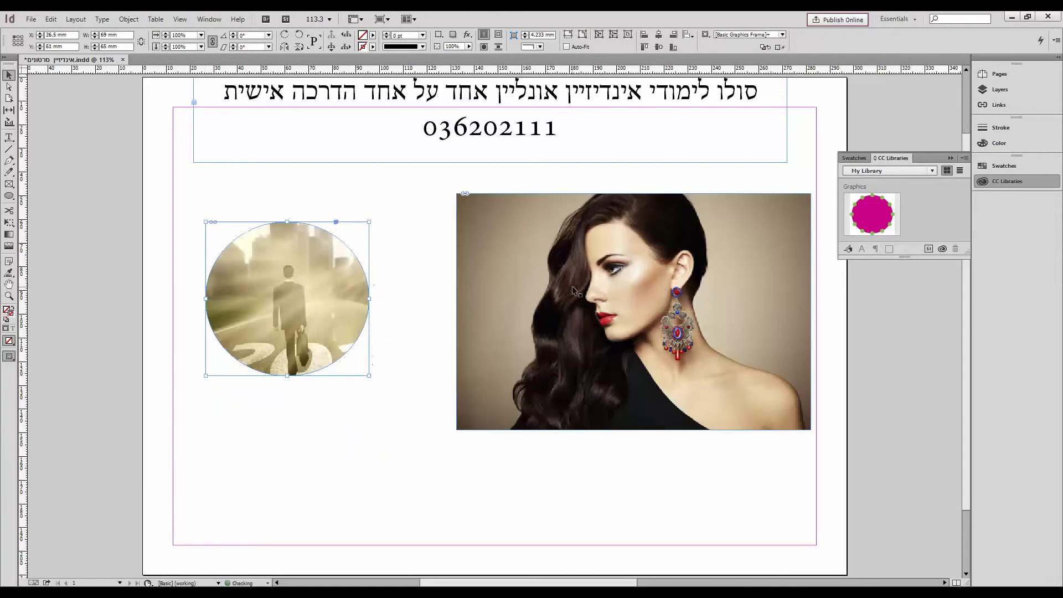
drag(572, 288, 562, 319)
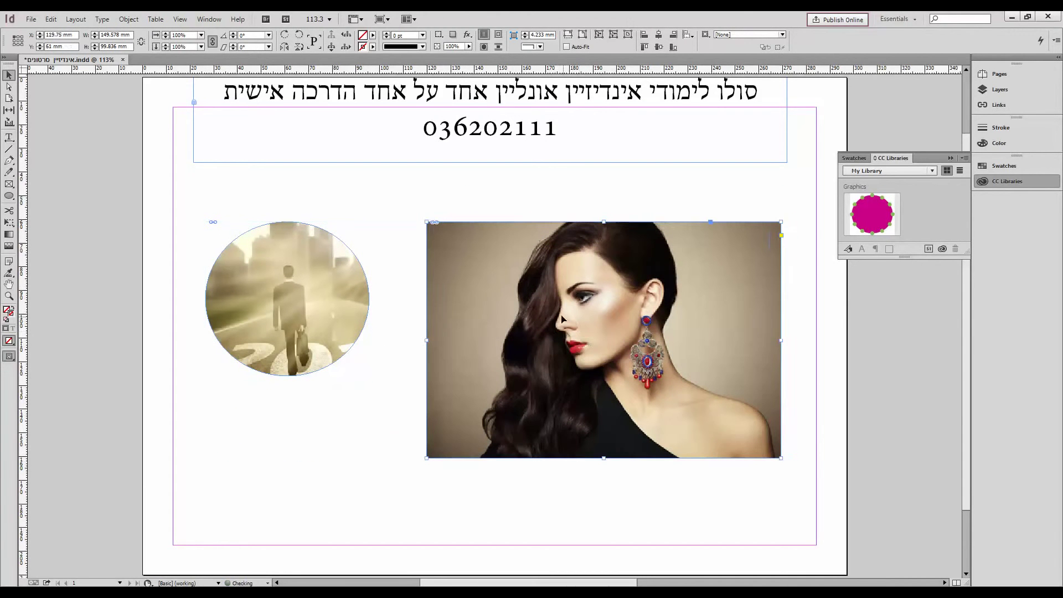
Step: Create a 65 × 65 mm polygon with 10 sides and a 60% star inset between the two photos
click(9, 197)
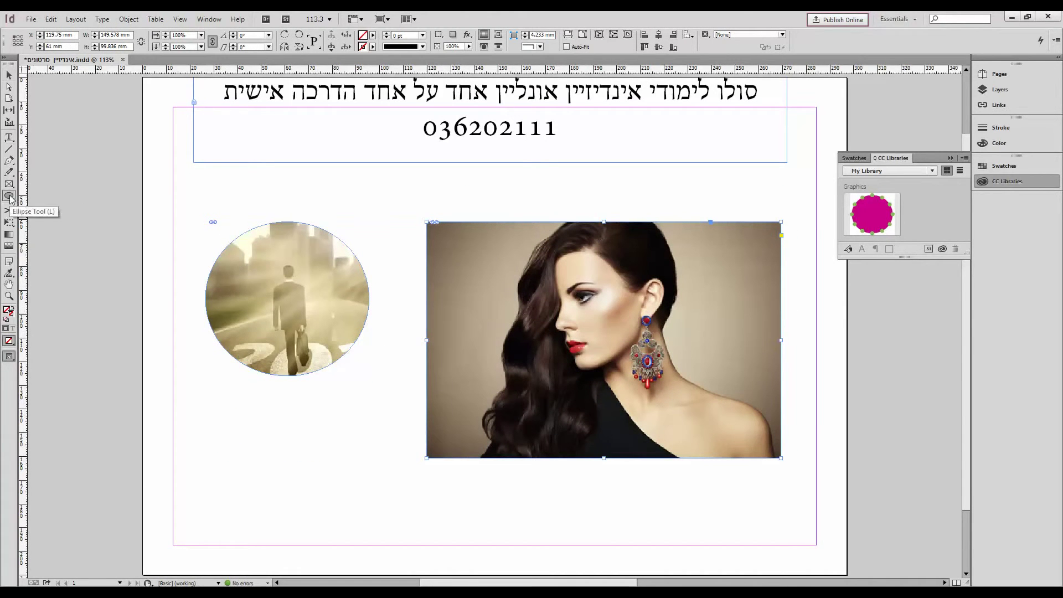
drag(9, 197, 54, 219)
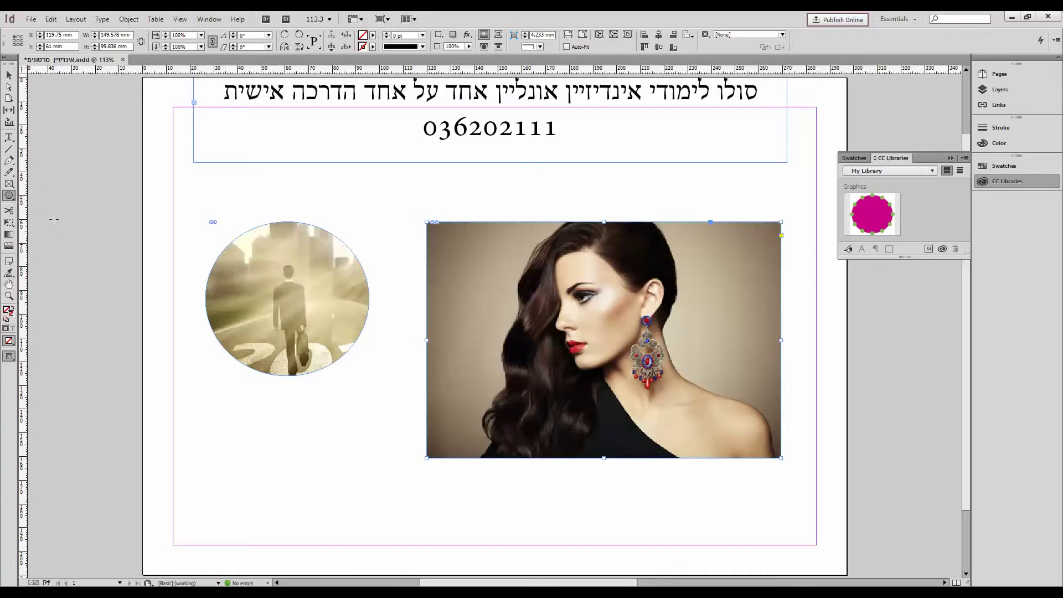
click(408, 220)
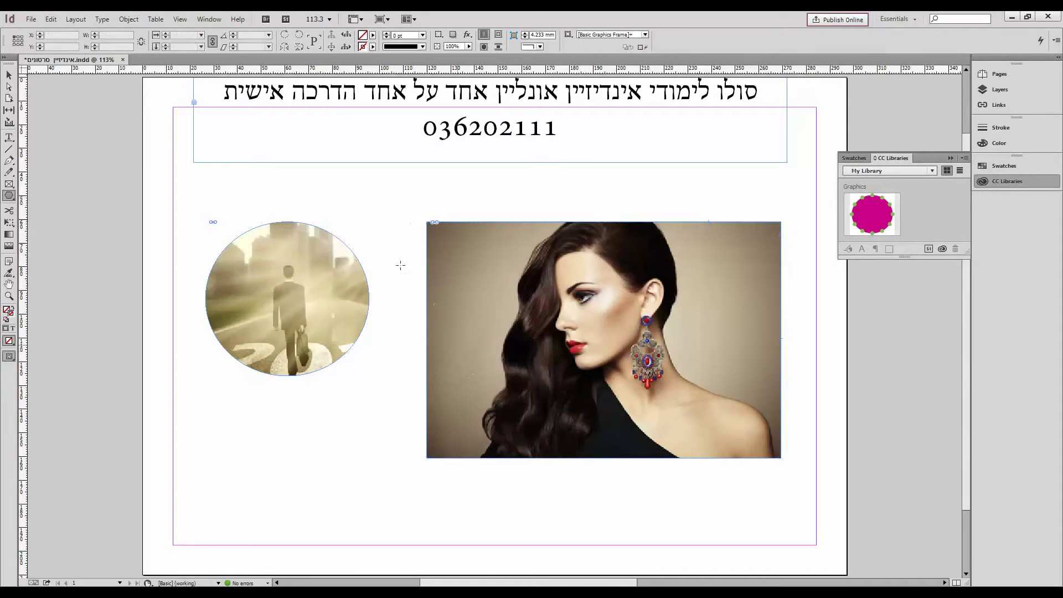
click(382, 217)
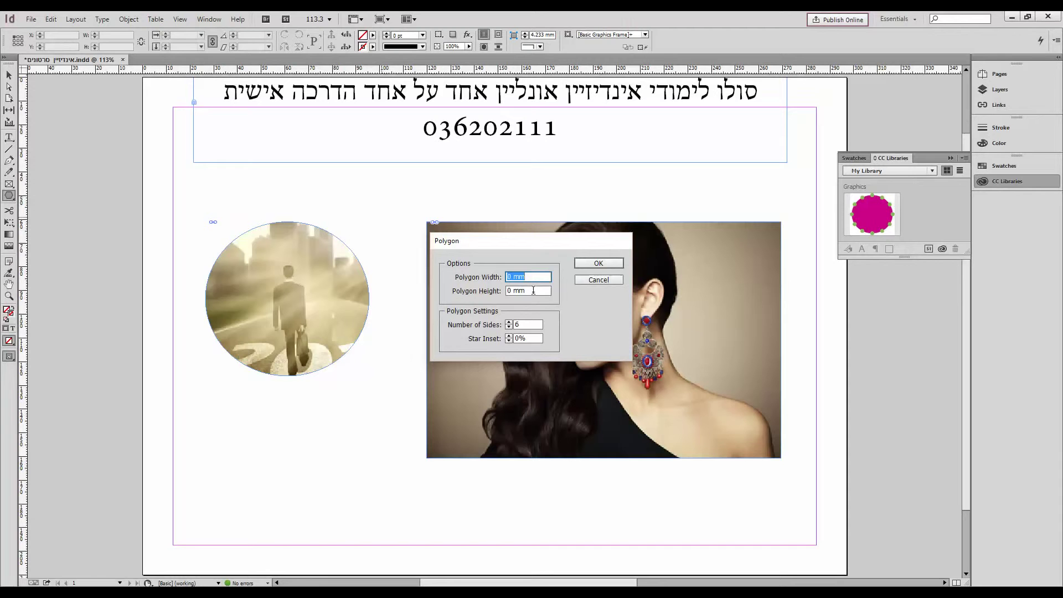
text(65)
key(Tab)
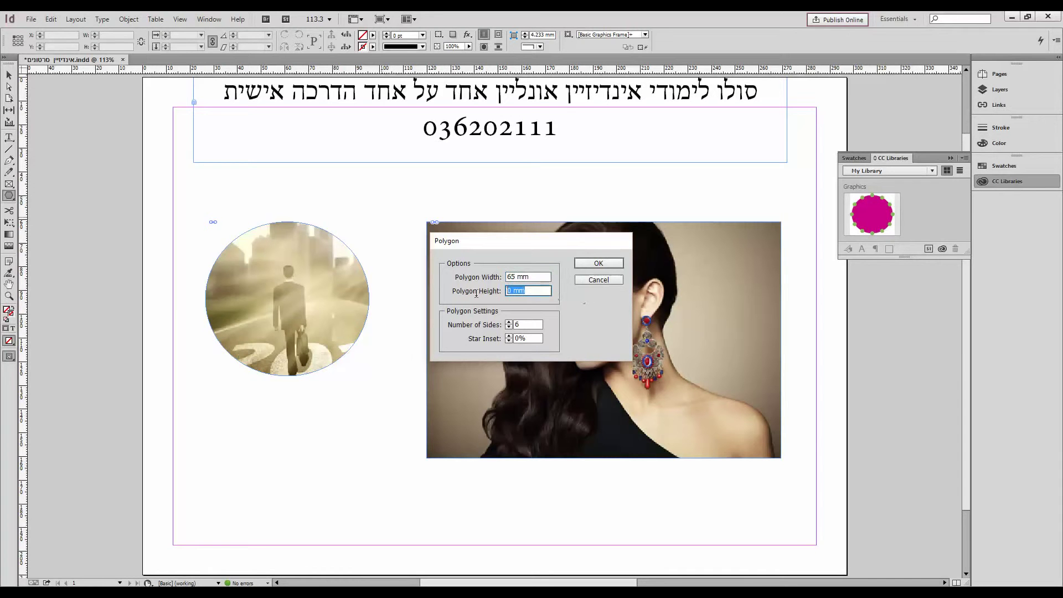
text(65)
key(Tab)
text(10)
key(Tab)
text(60)
key(Return)
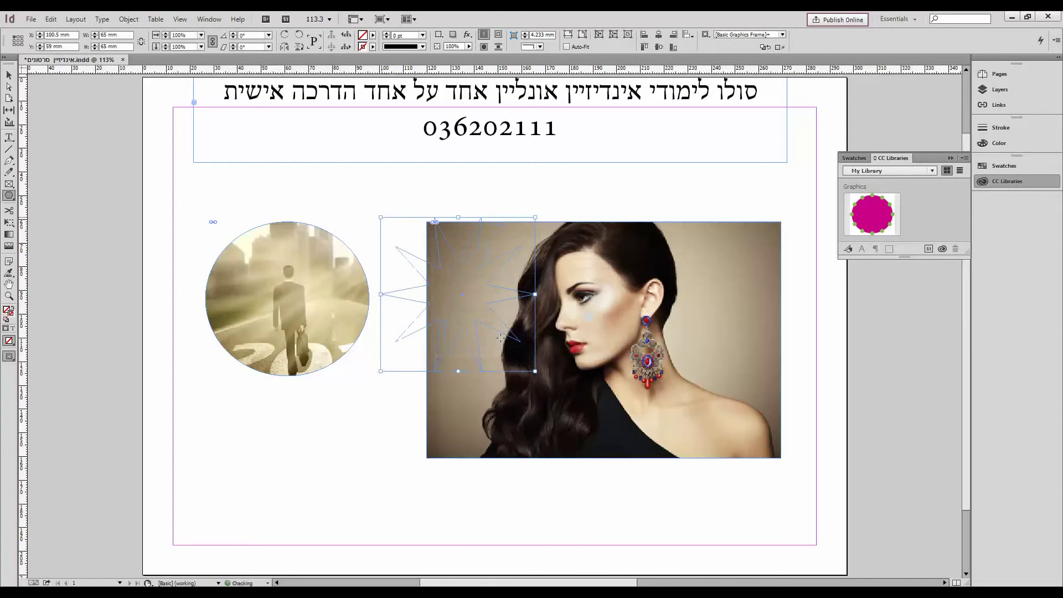
Step: Position the star over the woman's face and enlarge it to about 90 × 88 mm
click(8, 74)
drag(408, 254, 532, 303)
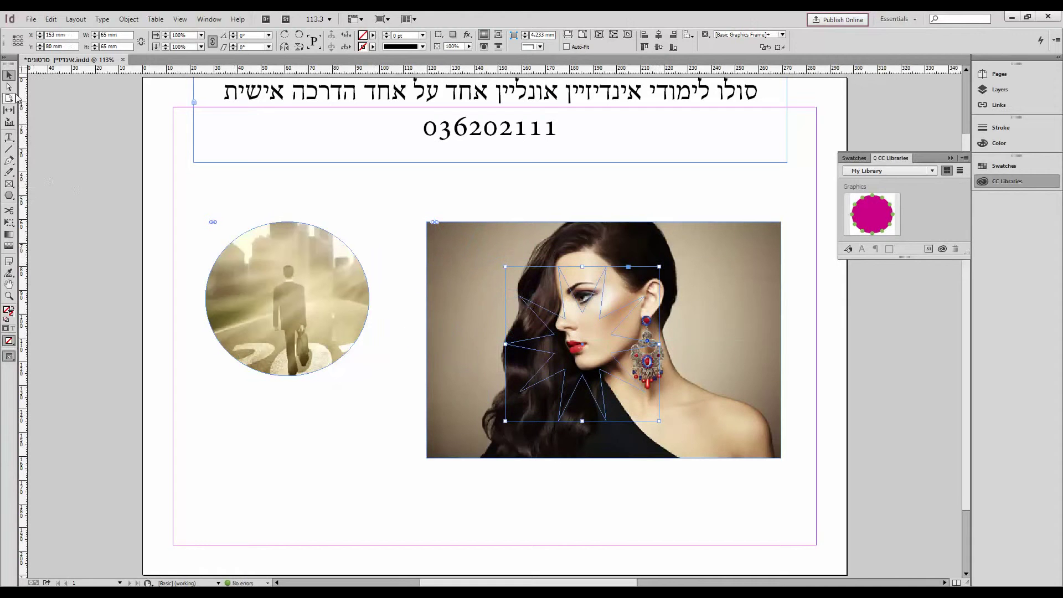
click(14, 223)
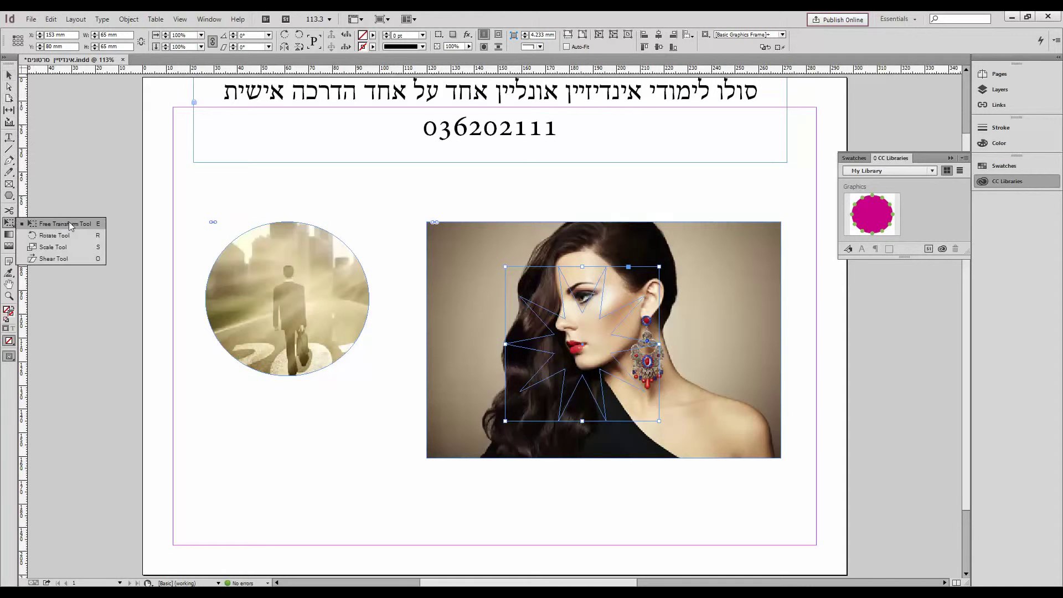
click(72, 224)
click(13, 78)
click(11, 77)
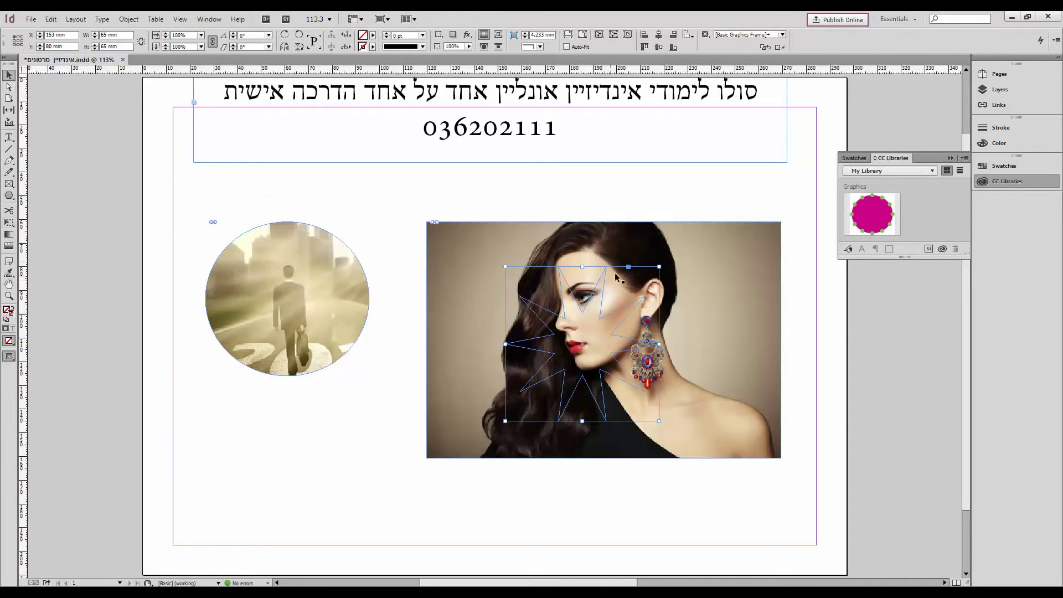
drag(658, 266, 696, 231)
drag(505, 422, 481, 440)
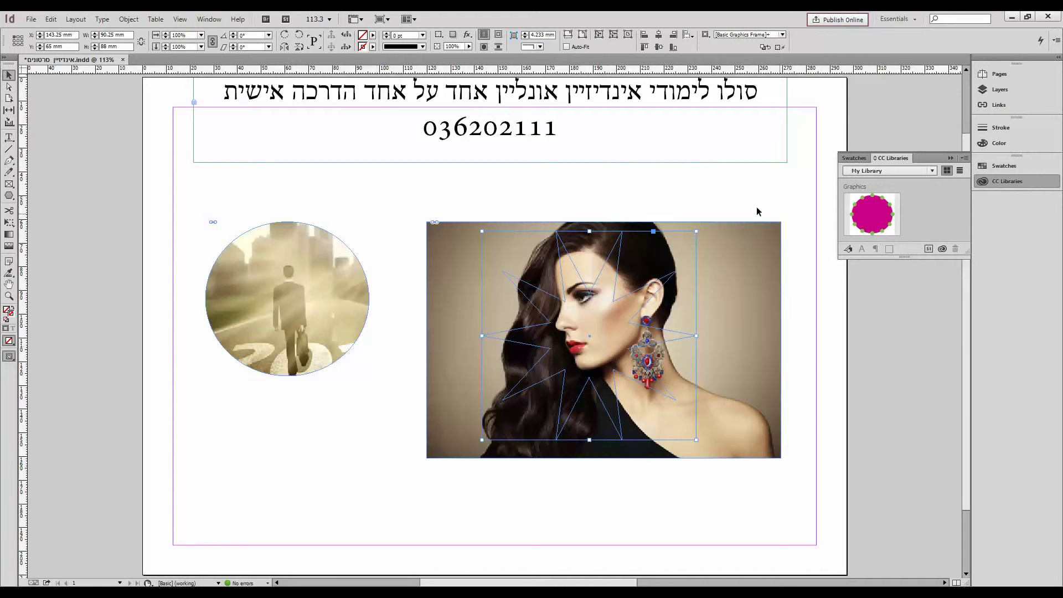
Step: Cut the portrait photo and paste it into the star shape
click(772, 245)
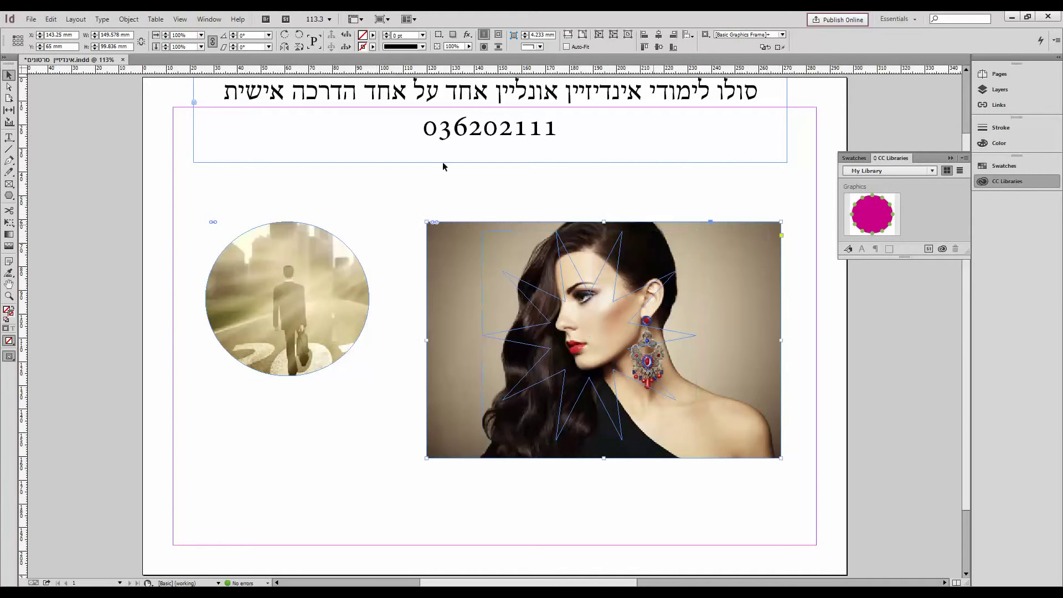
click(50, 19)
click(64, 60)
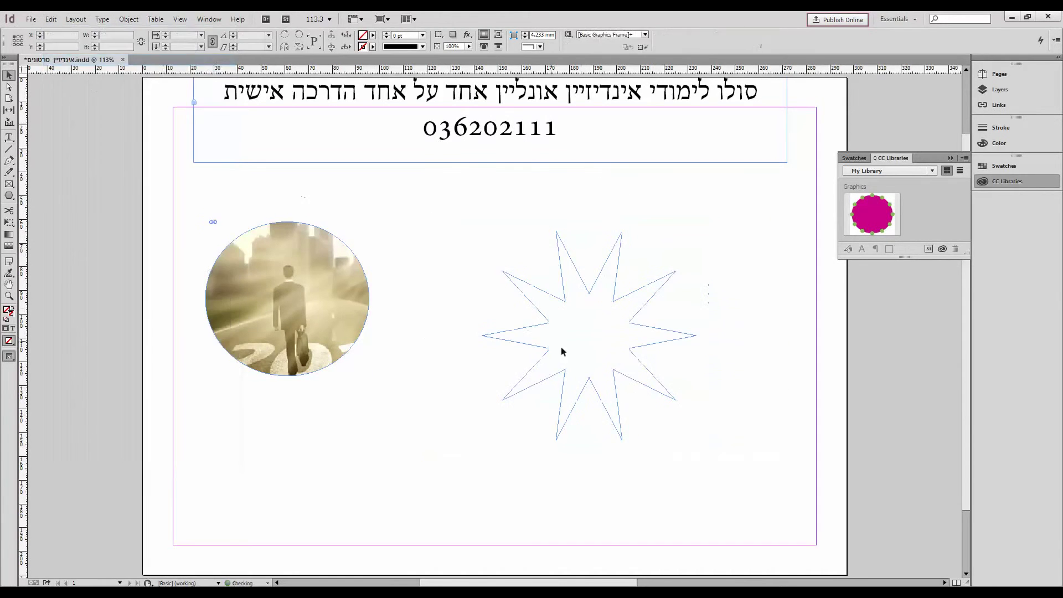
drag(669, 481, 556, 407)
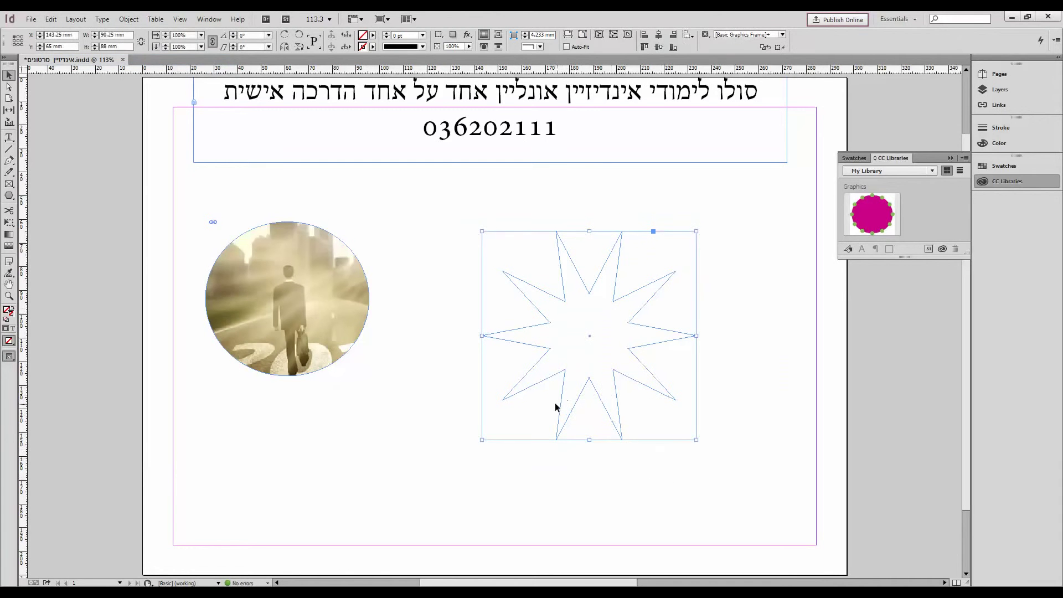
click(52, 21)
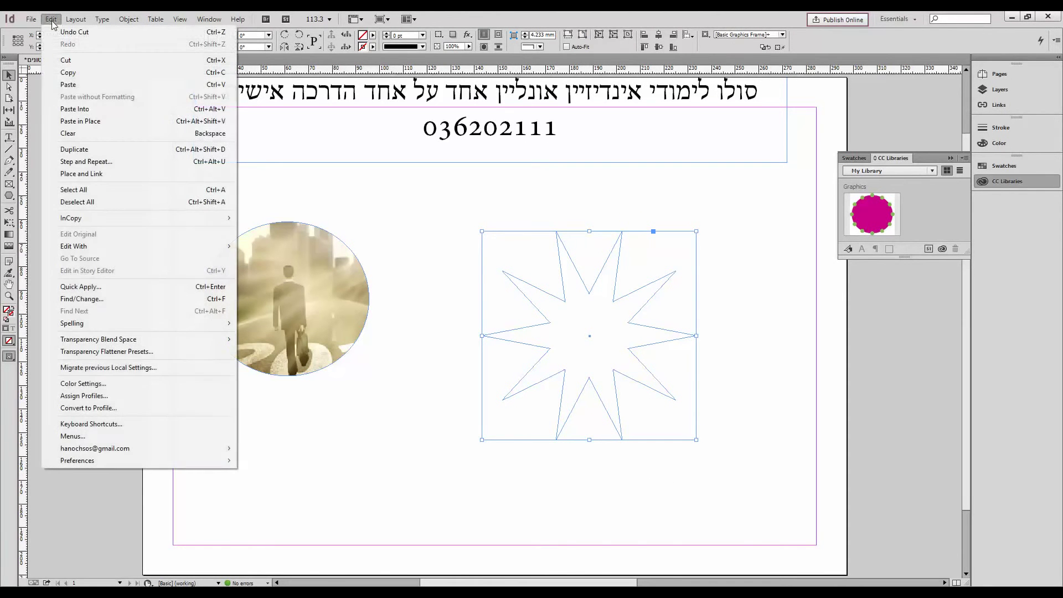
click(74, 109)
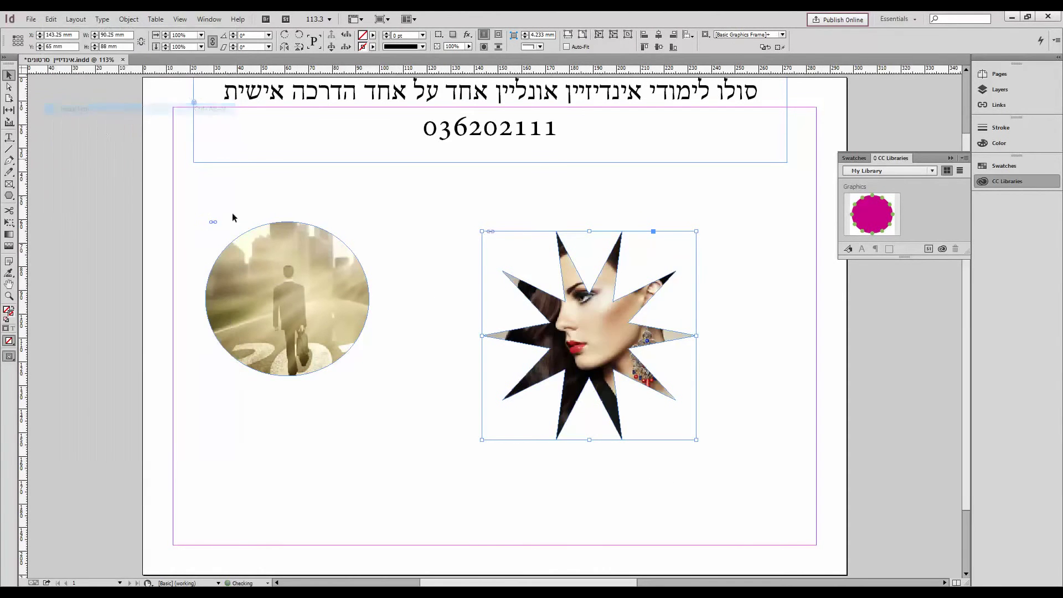
Step: Move the star-shaped portrait to about X 153 mm, Y 58 mm and the elliptical photo to about X 40 mm, Y 61.5 mm
click(471, 340)
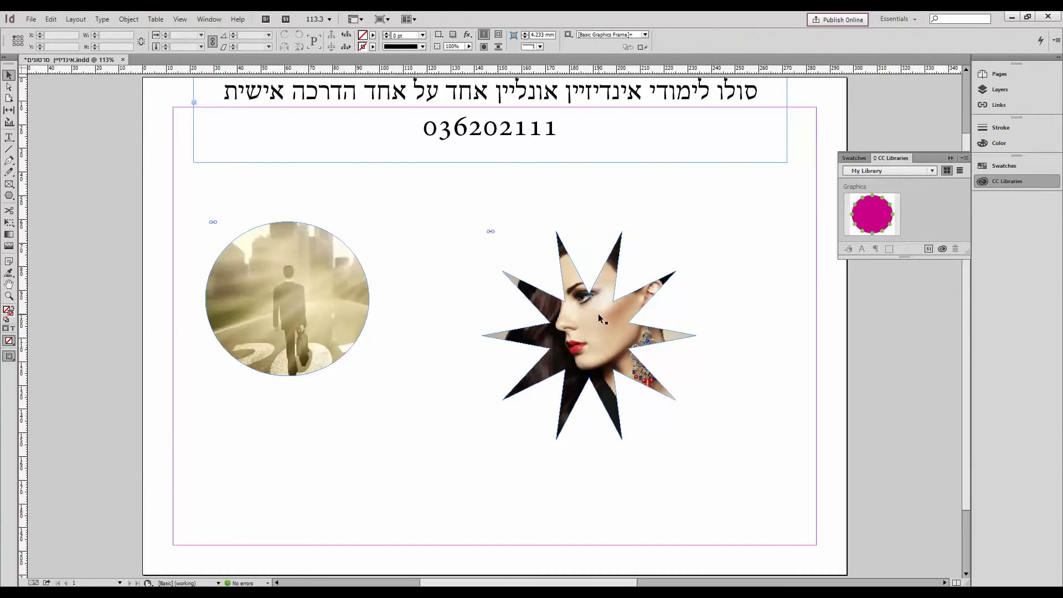
drag(598, 313, 621, 297)
drag(292, 269, 325, 270)
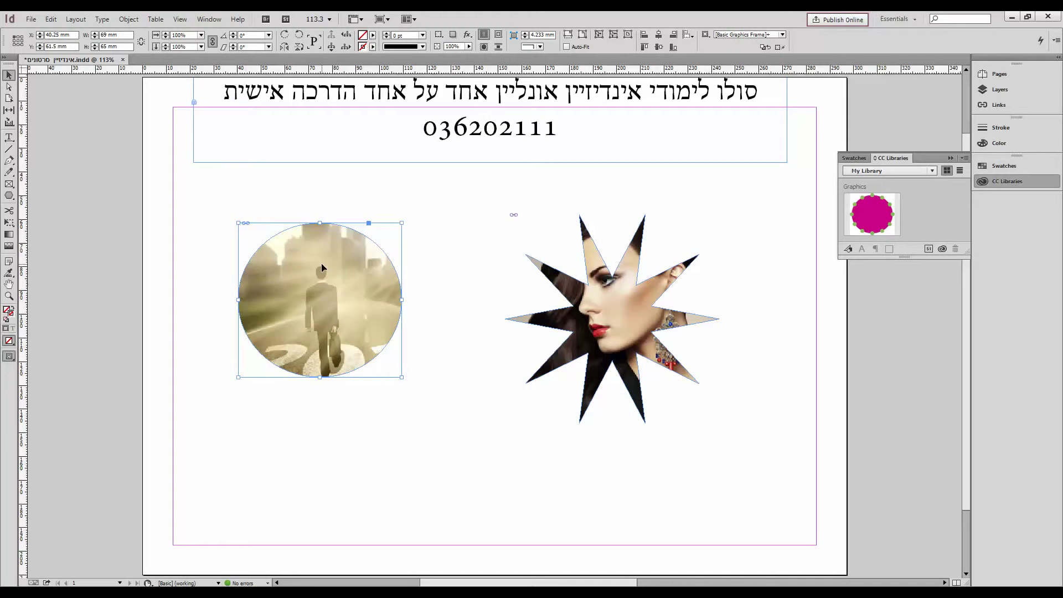
Step: Apply the Drop Shadow effect to both masked photos together, with the live preview enabled
drag(266, 195, 657, 332)
click(126, 20)
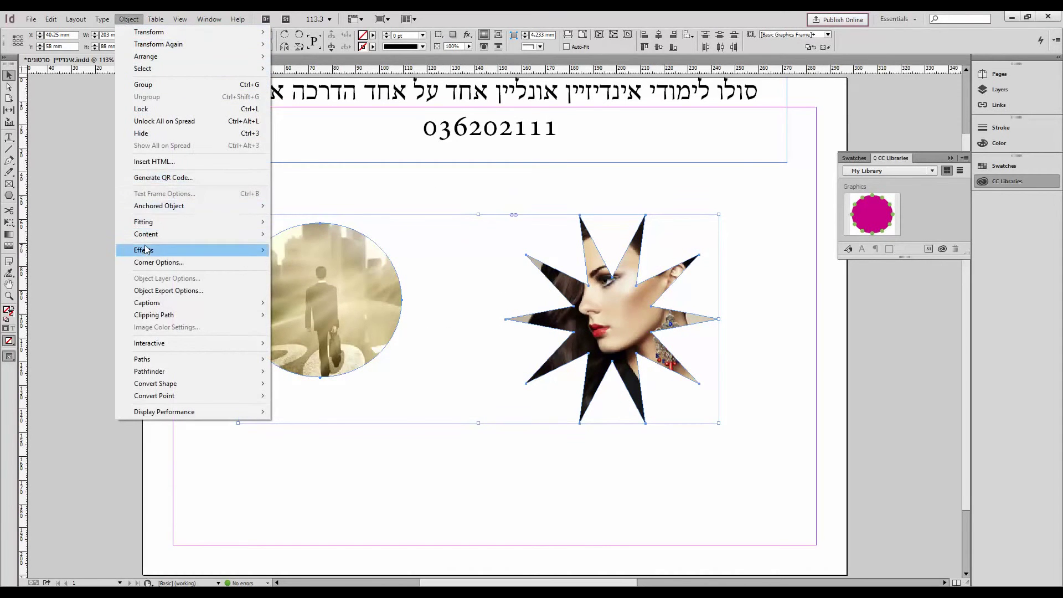
mouse_move(146, 249)
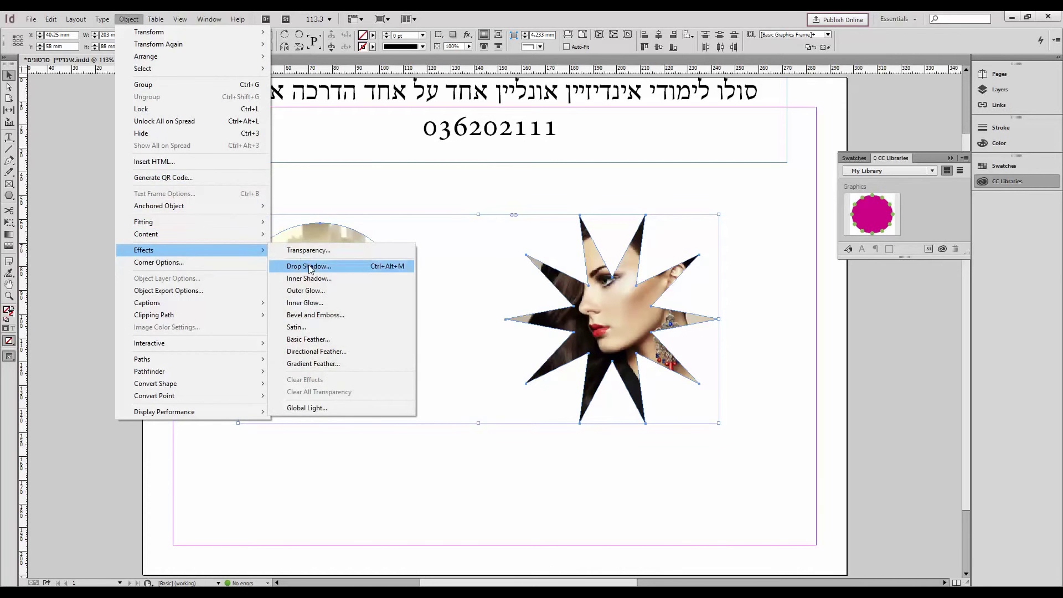
key(Escape)
key(Escape)
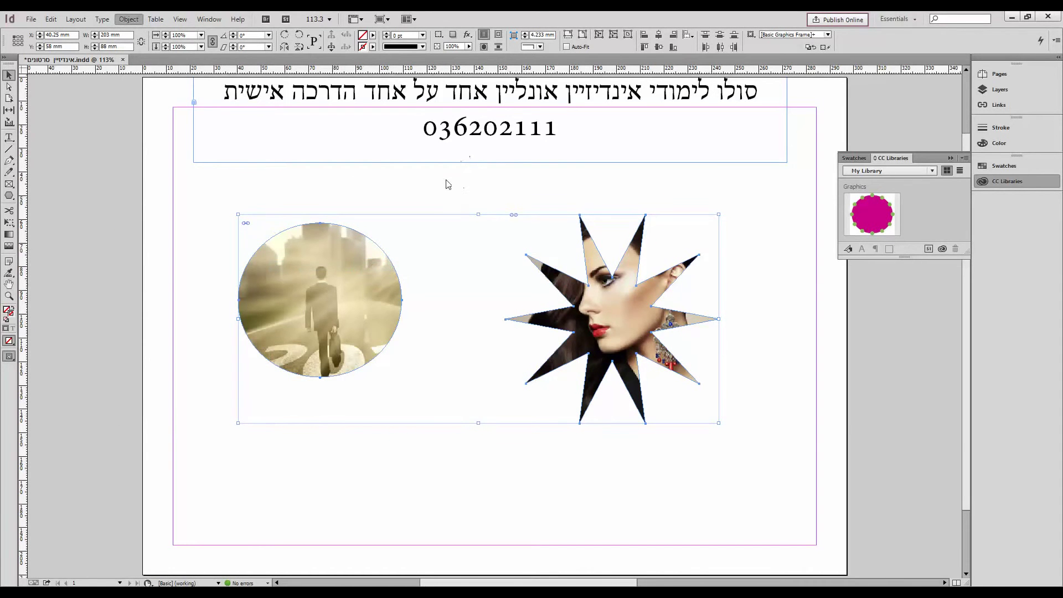
drag(437, 192, 696, 117)
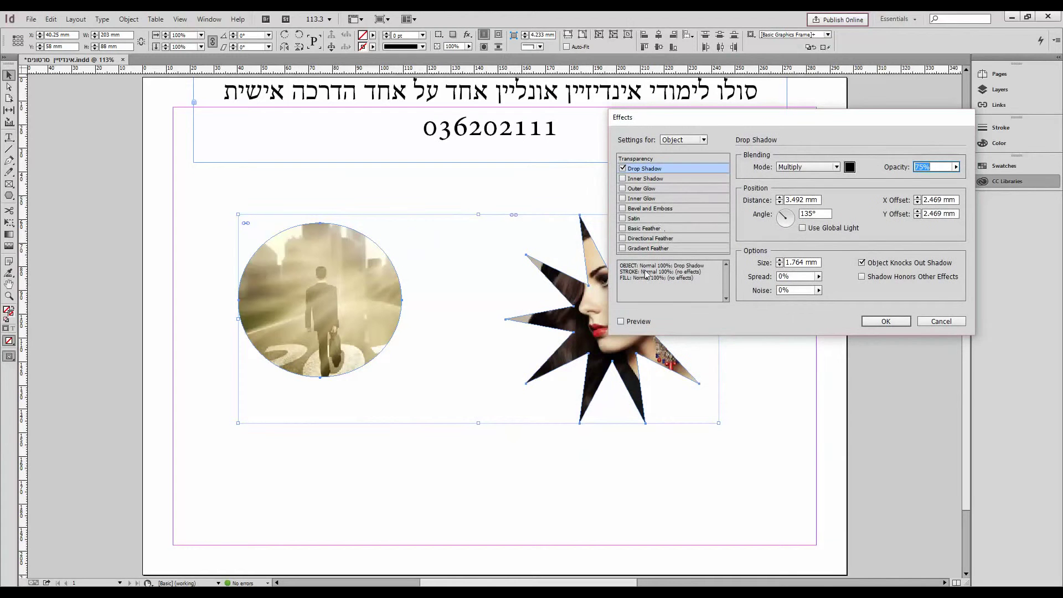
click(621, 321)
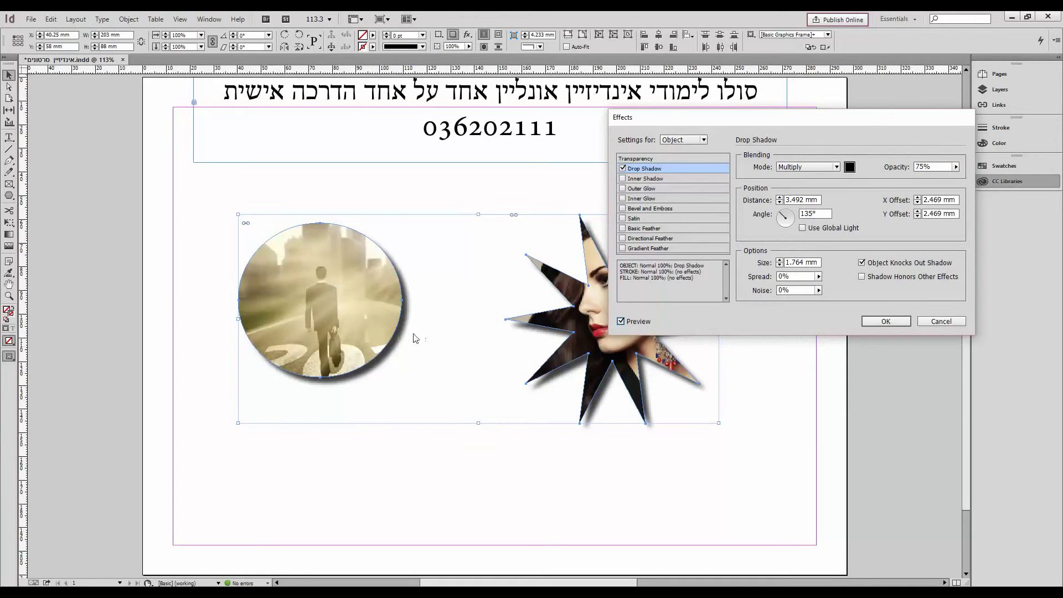
Step: Set the drop shadow distance to 5 mm, increase the shadow size slightly, and deselect the photos
double_click(801, 199)
text(5)
click(779, 259)
click(779, 260)
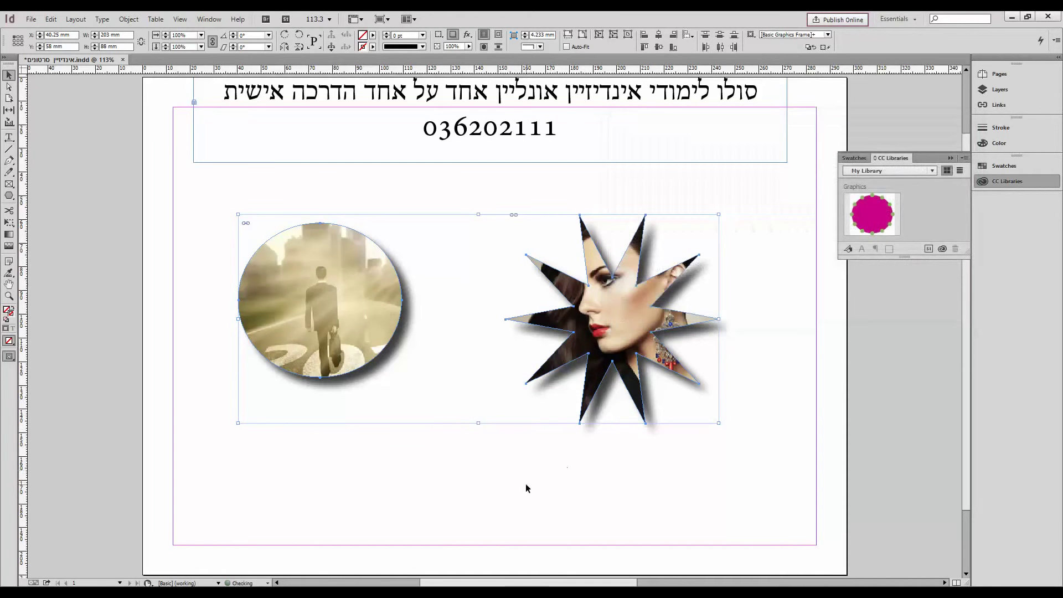
click(526, 487)
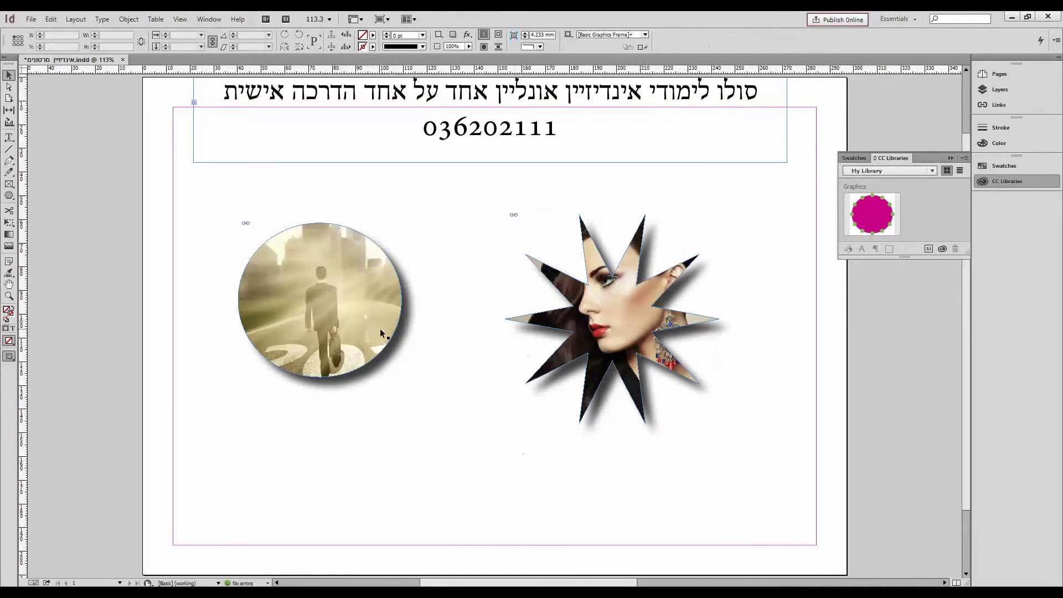
Step: Switch the screen mode to Preview to view the page without guides and frame edges
click(181, 20)
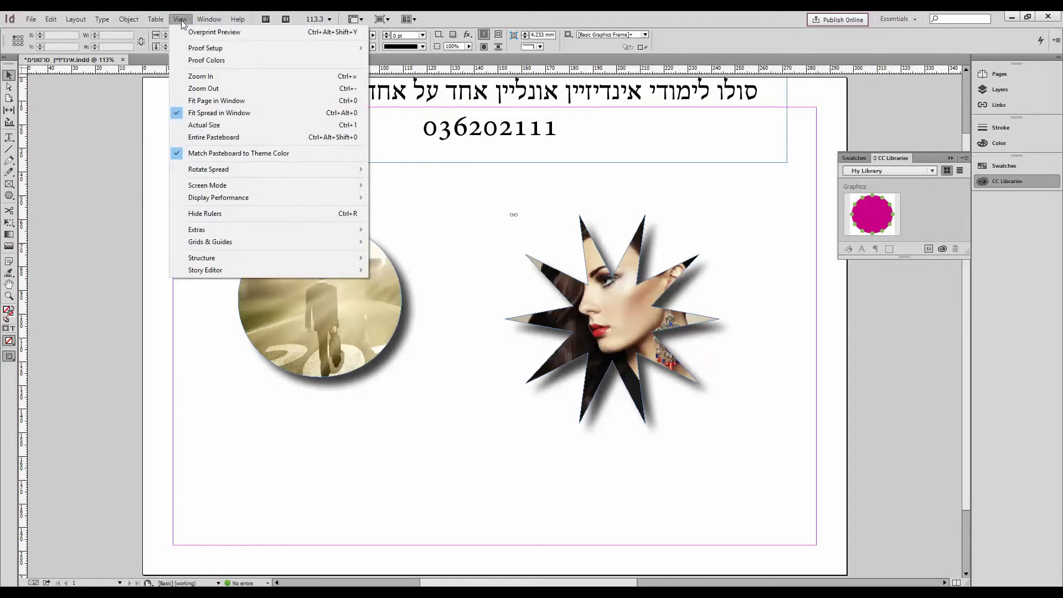
mouse_move(196, 188)
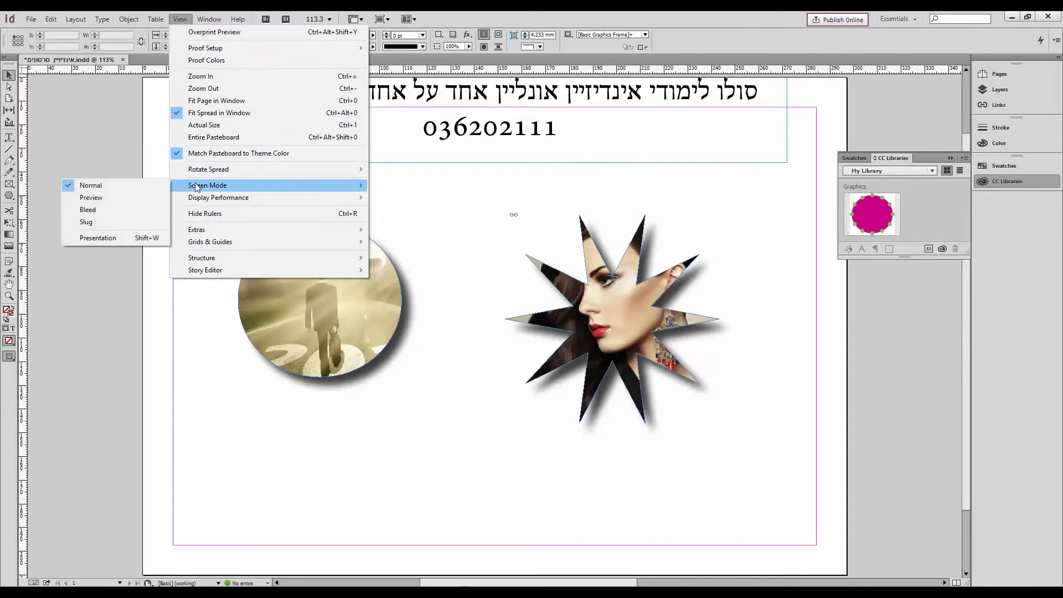
click(145, 197)
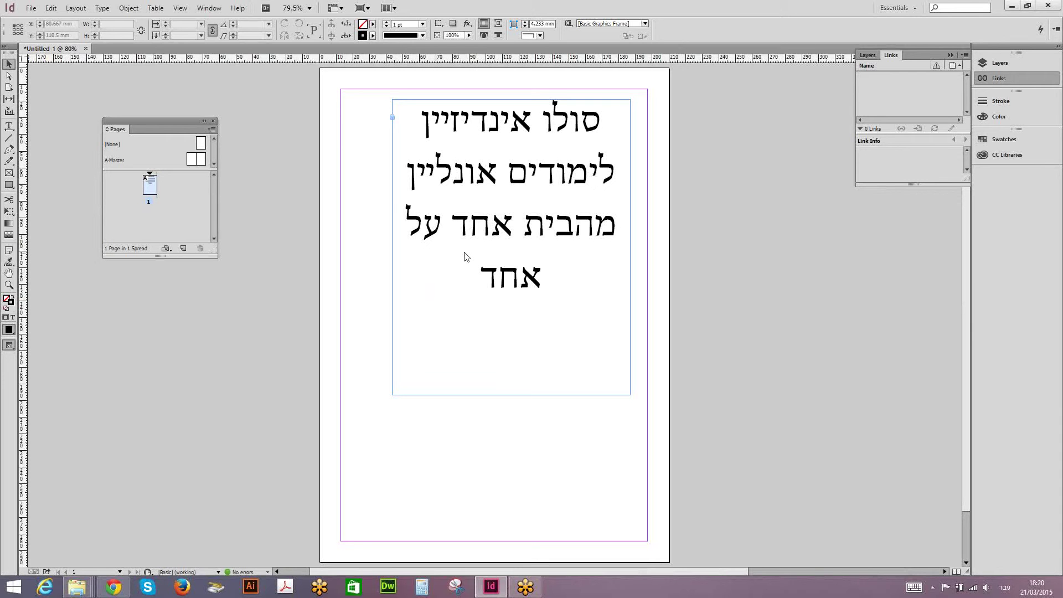
Step: Reset the Essentials workspace to its default layout and collapse the CC Libraries panel
click(209, 8)
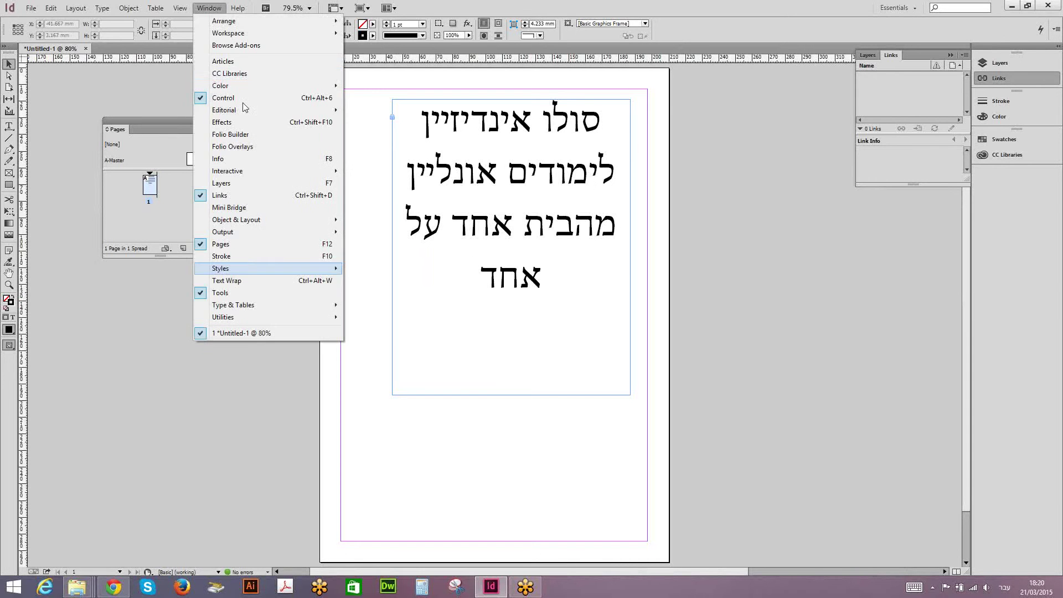
mouse_move(246, 35)
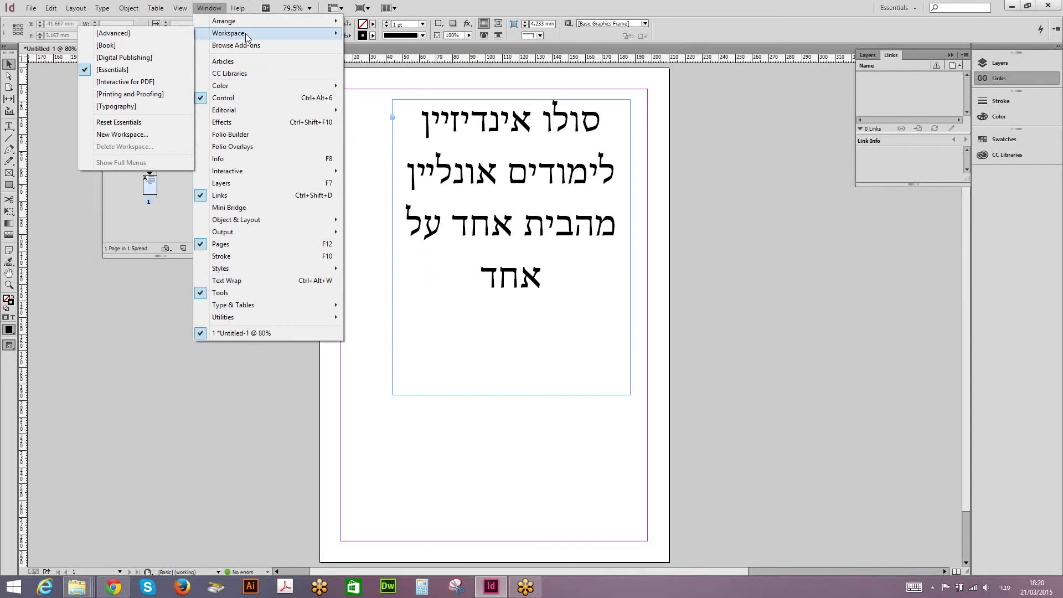
click(128, 121)
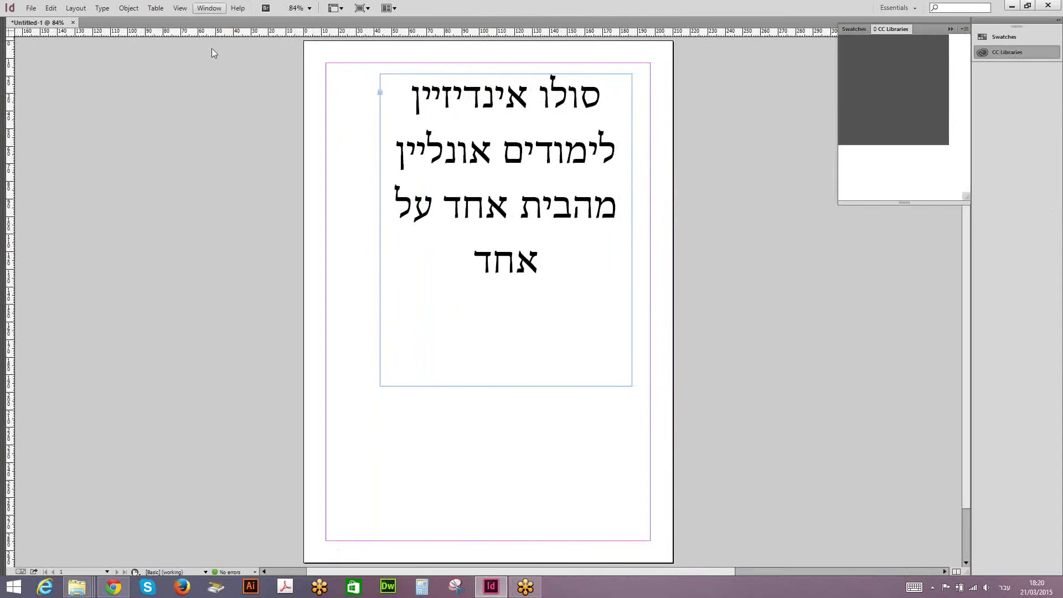
click(209, 8)
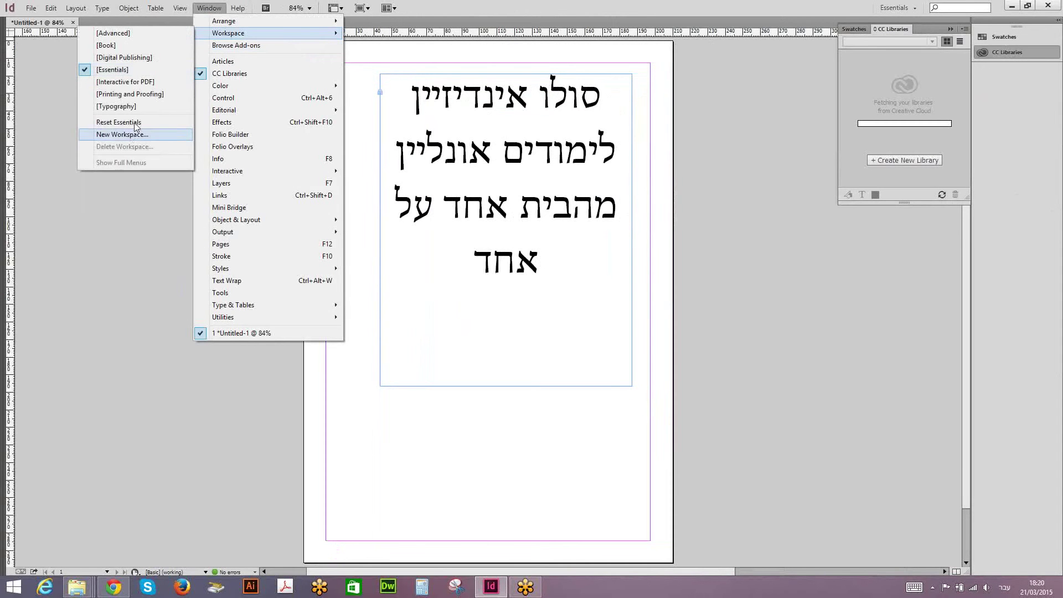
click(134, 122)
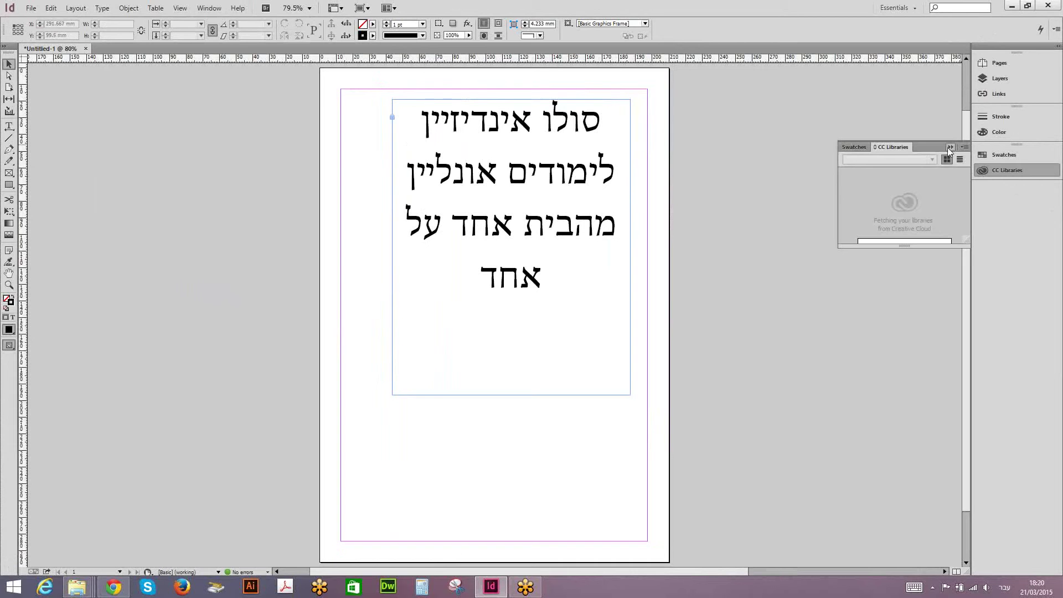
click(949, 148)
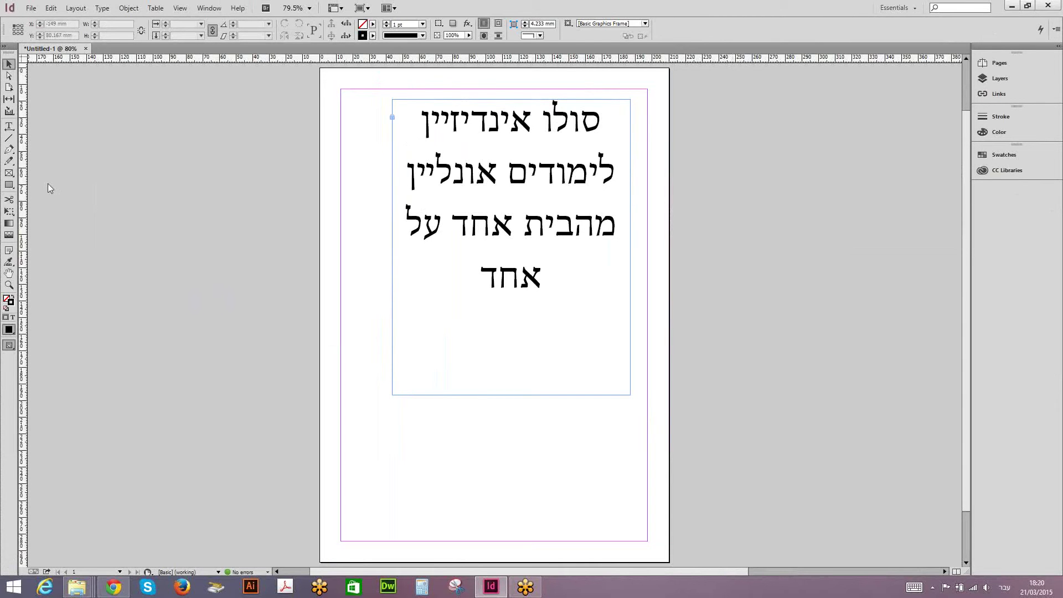
Step: Draw an ellipse about 39 × 35 mm below the text frame and detach the Swatches panel as a floating panel beside the page
right_click(9, 185)
click(55, 186)
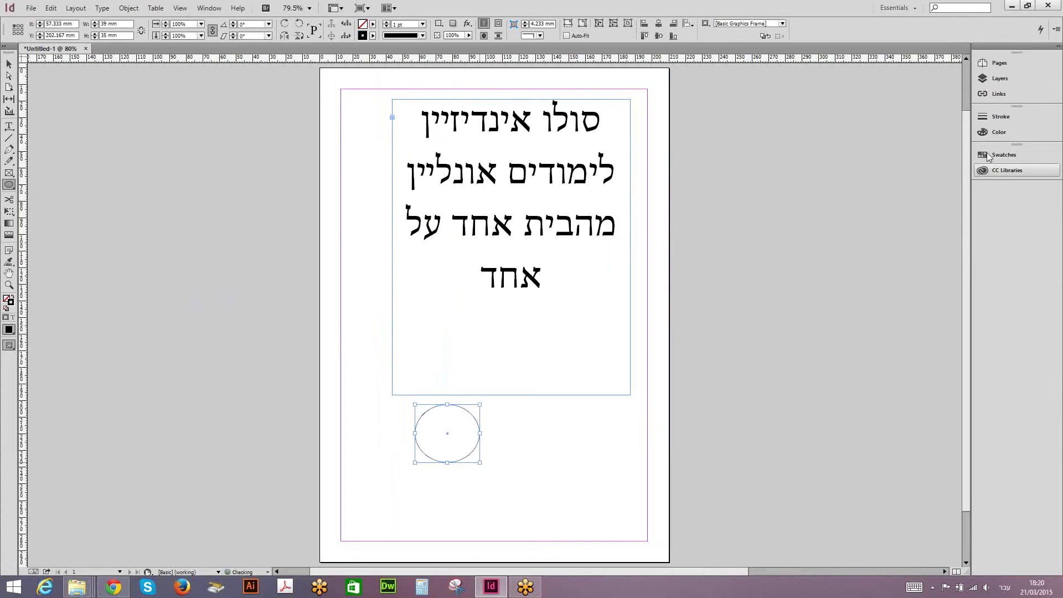
click(988, 156)
drag(864, 147, 741, 96)
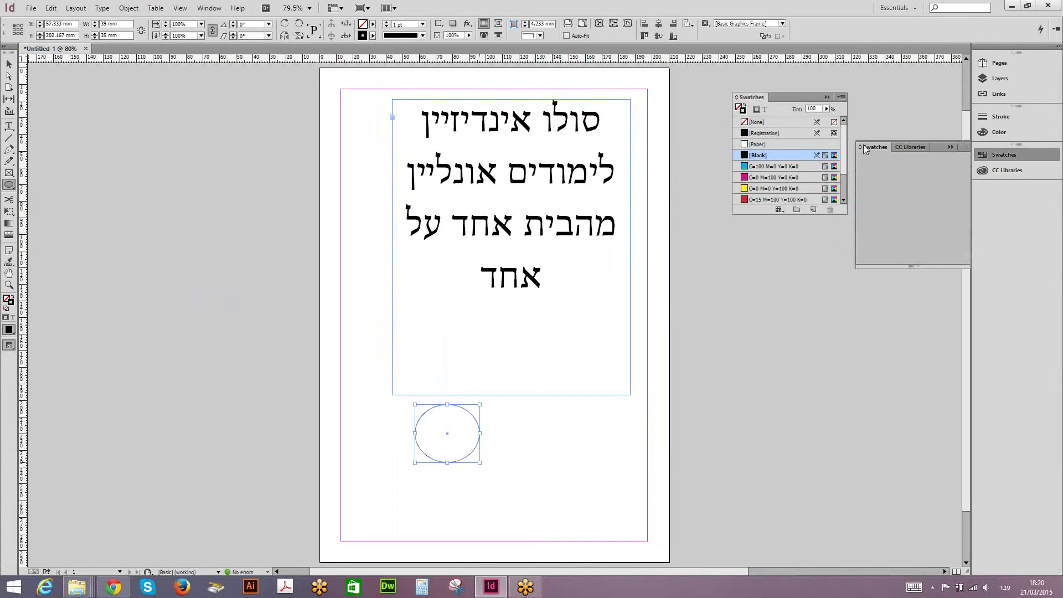
Step: Fill the ellipse with the magenta swatch C=0 M=100 Y=0 K=0 and move the floating Swatches panel closer to the page
drag(865, 149, 864, 145)
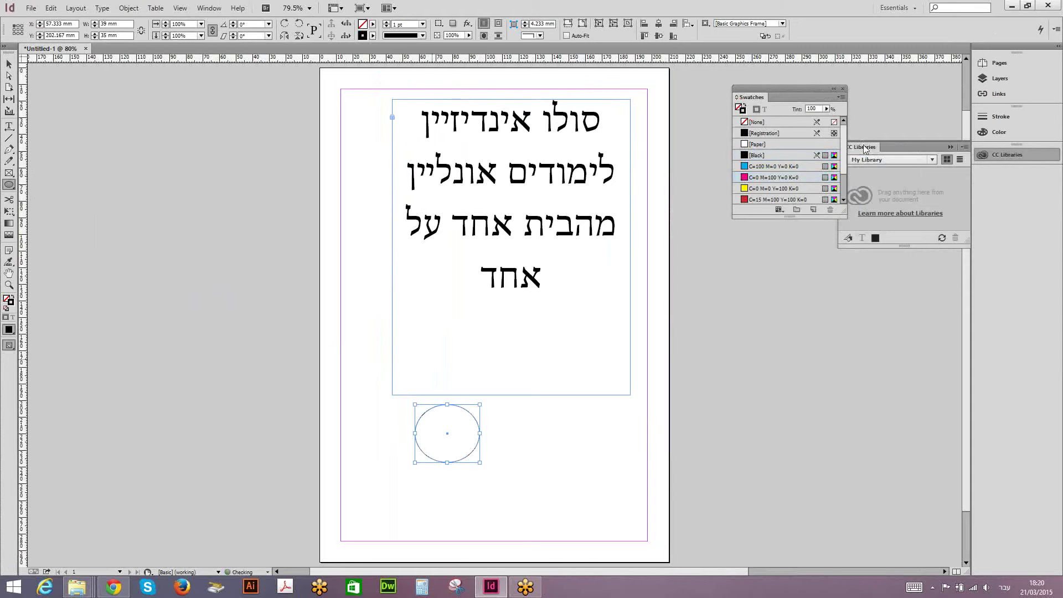
click(9, 299)
click(774, 178)
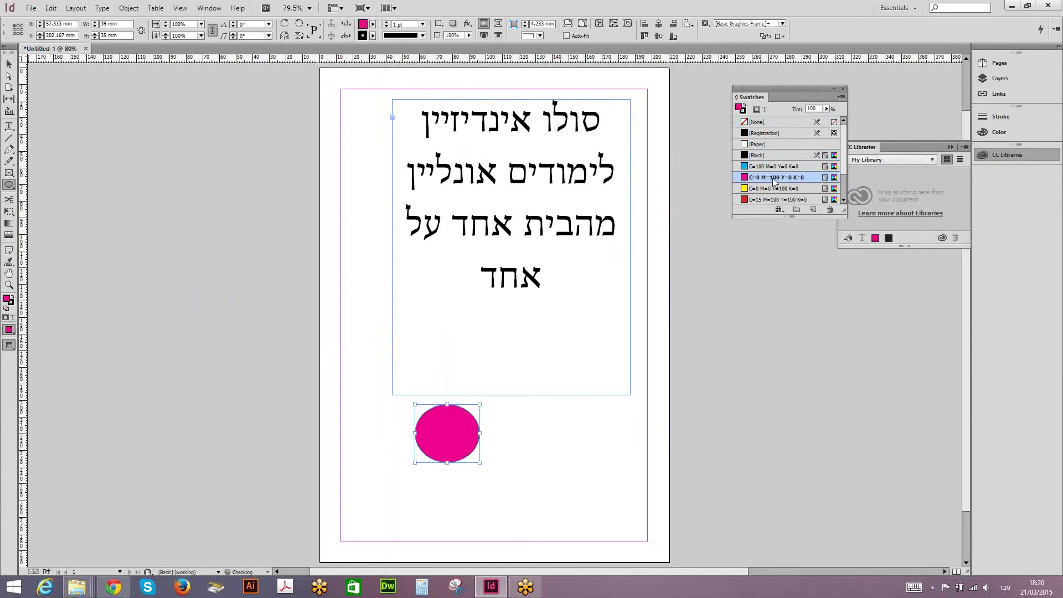
key(v)
key(v)
drag(797, 98, 770, 99)
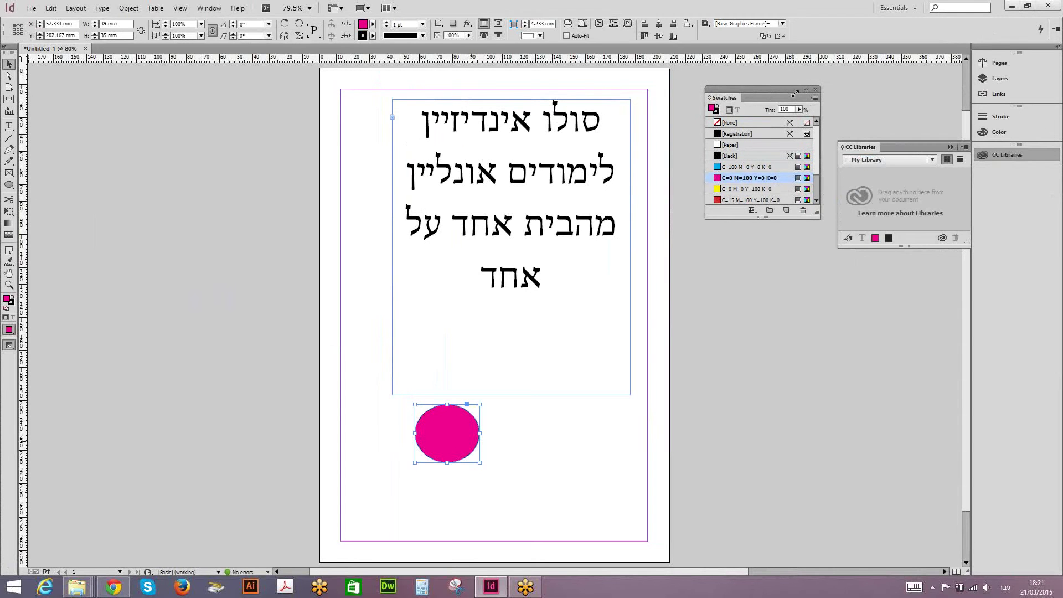
Step: Enlarge the magenta ellipse to about 148 × 138 mm and place two copies, one above the other, on the pasteboard beside the page
drag(479, 405, 795, 94)
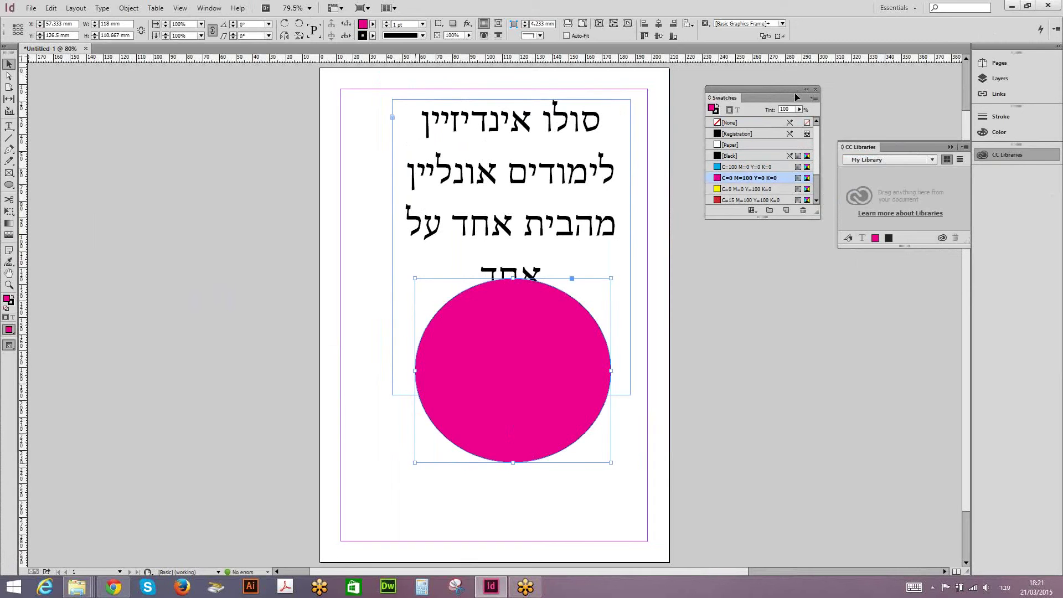
drag(415, 462, 365, 508)
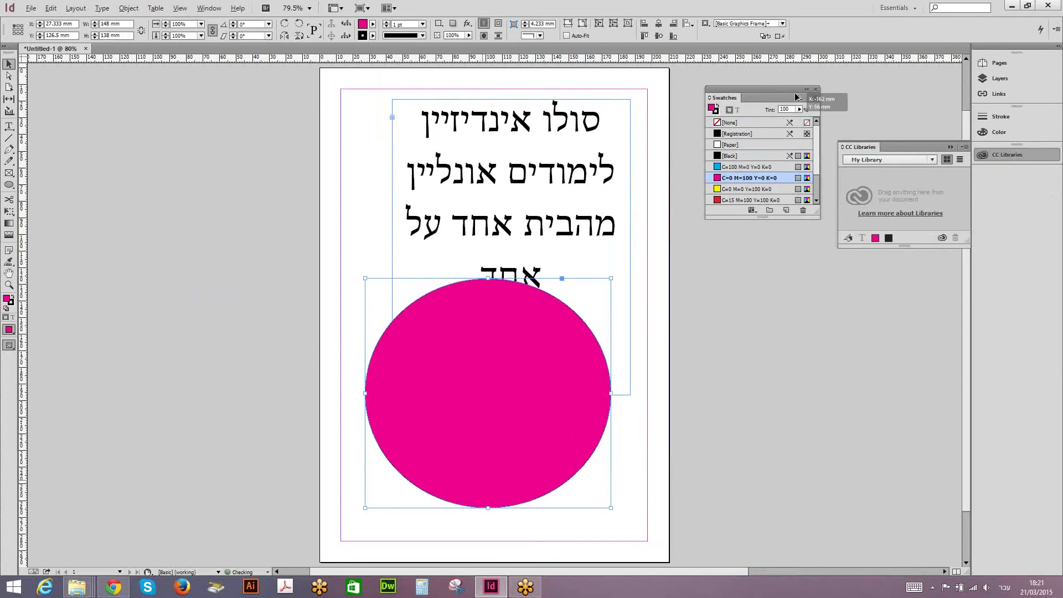
drag(796, 97, 796, 97)
drag(169, 233, 186, 450)
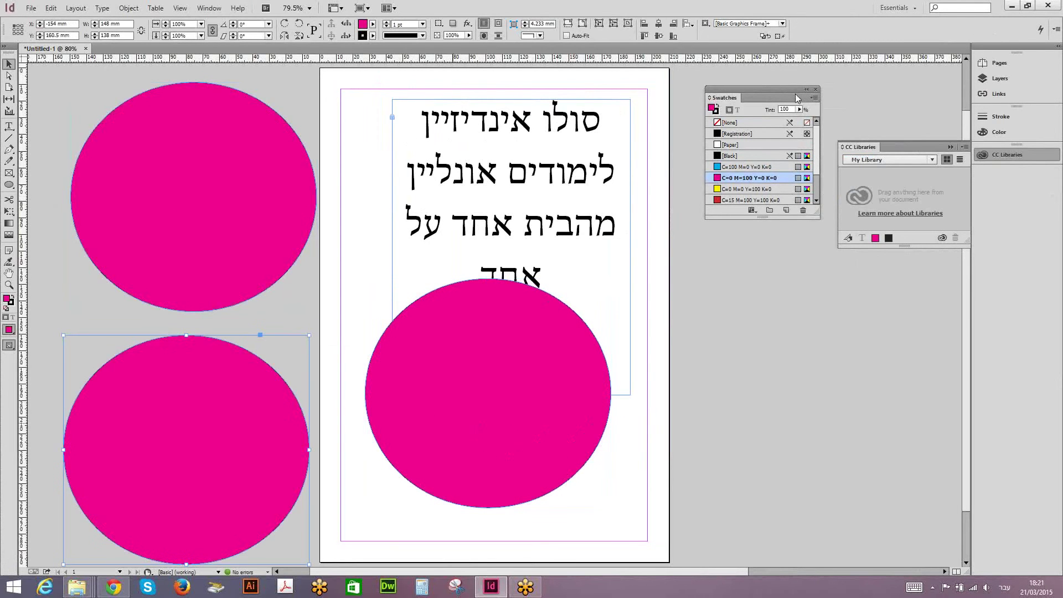
Step: Detach the Stroke panel and place it floating just below the Swatches panel
click(208, 8)
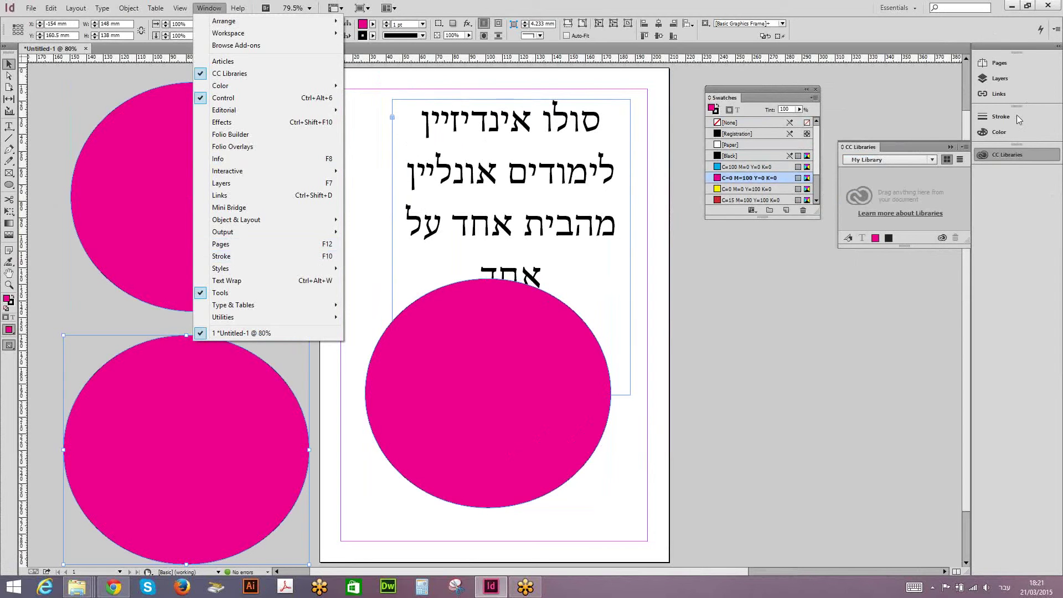
key(F10)
drag(872, 108, 807, 342)
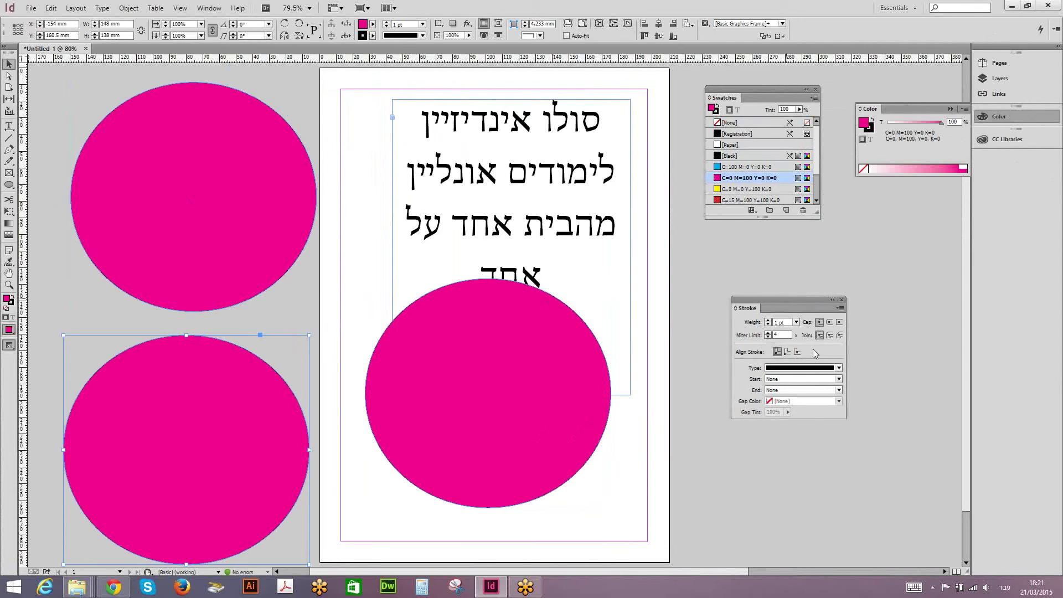
drag(836, 309, 819, 259)
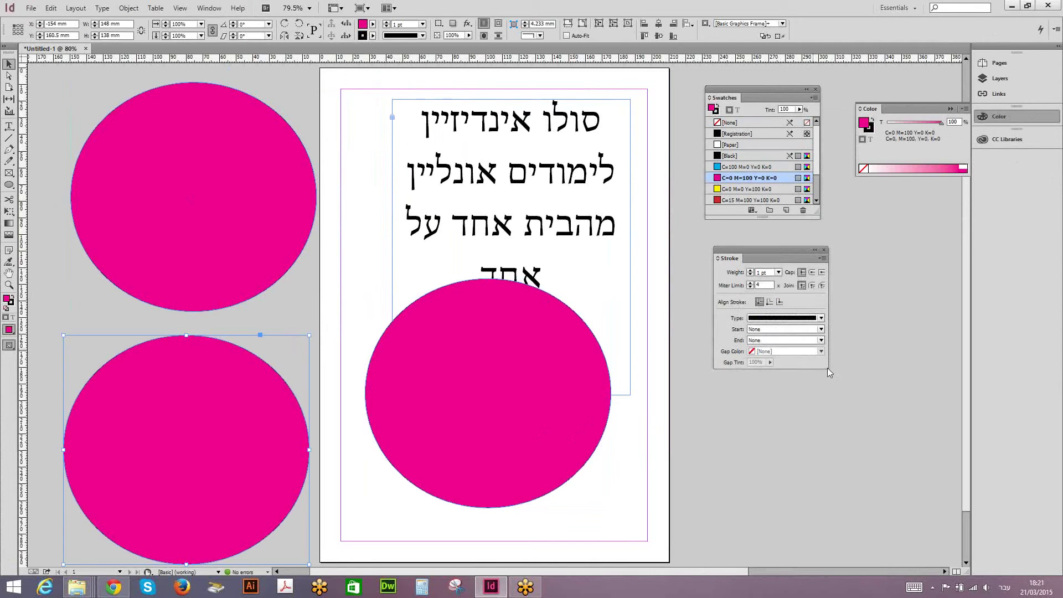
Step: Hide the additional options of the Stroke panel and show them again
click(822, 259)
click(855, 262)
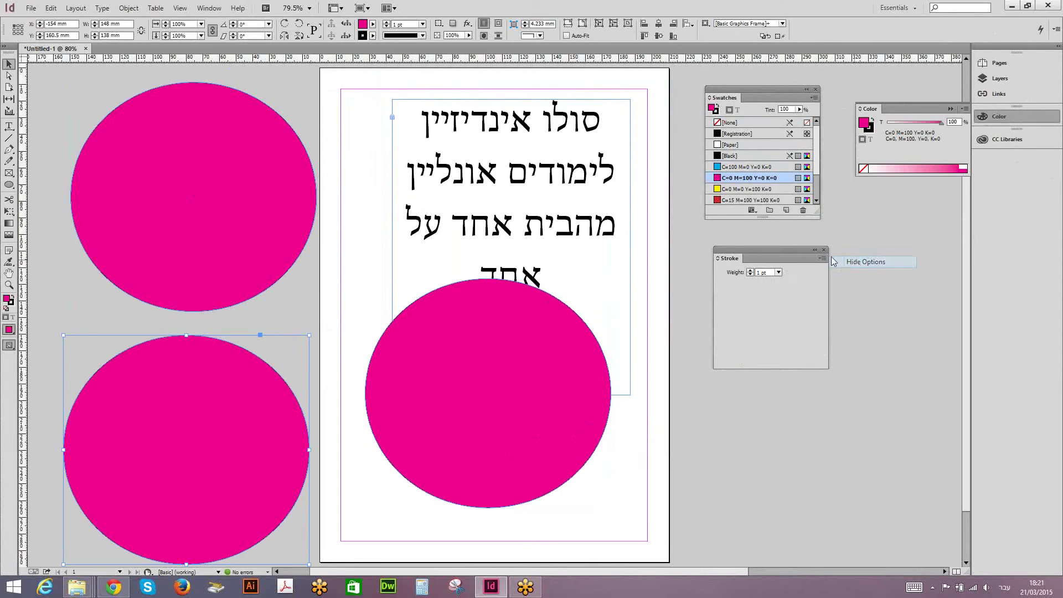
click(822, 257)
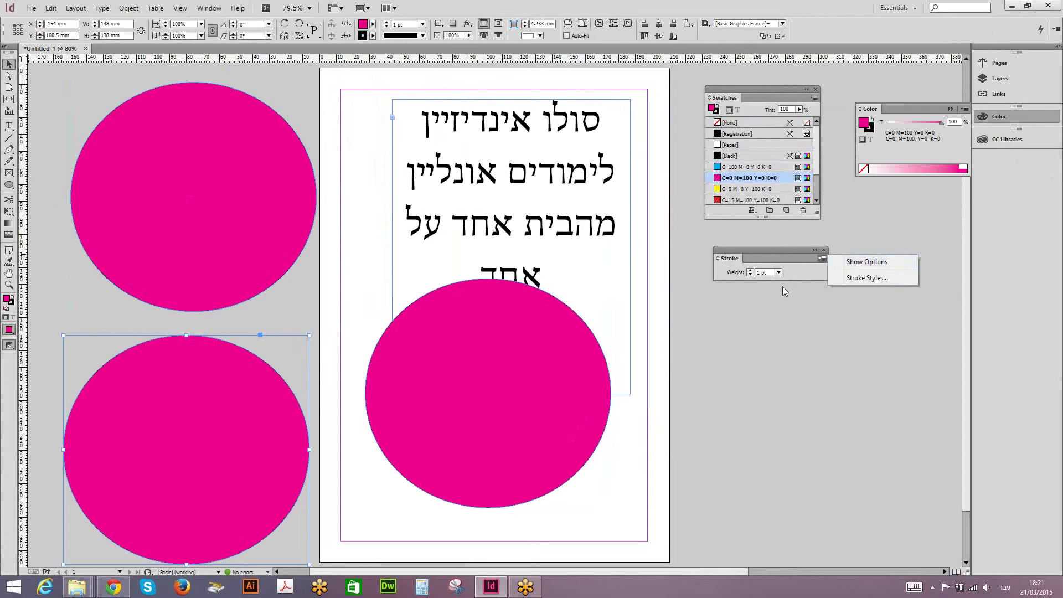
click(880, 264)
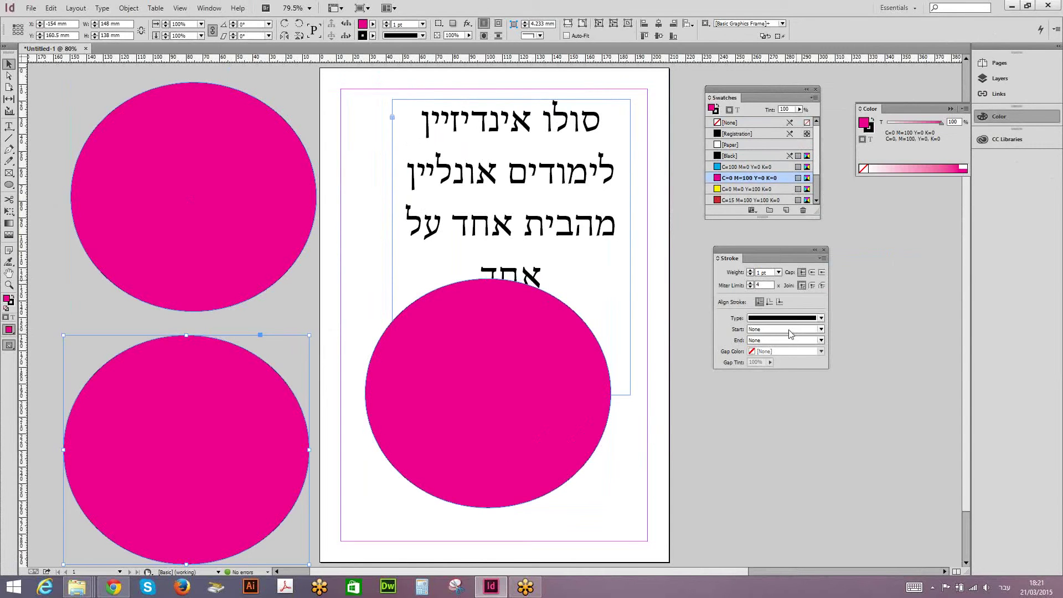
Step: Give the lower pasteboard ellipse a 20 pt stroke, trying the slanted hash and Triple types before settling on Dotted
click(778, 272)
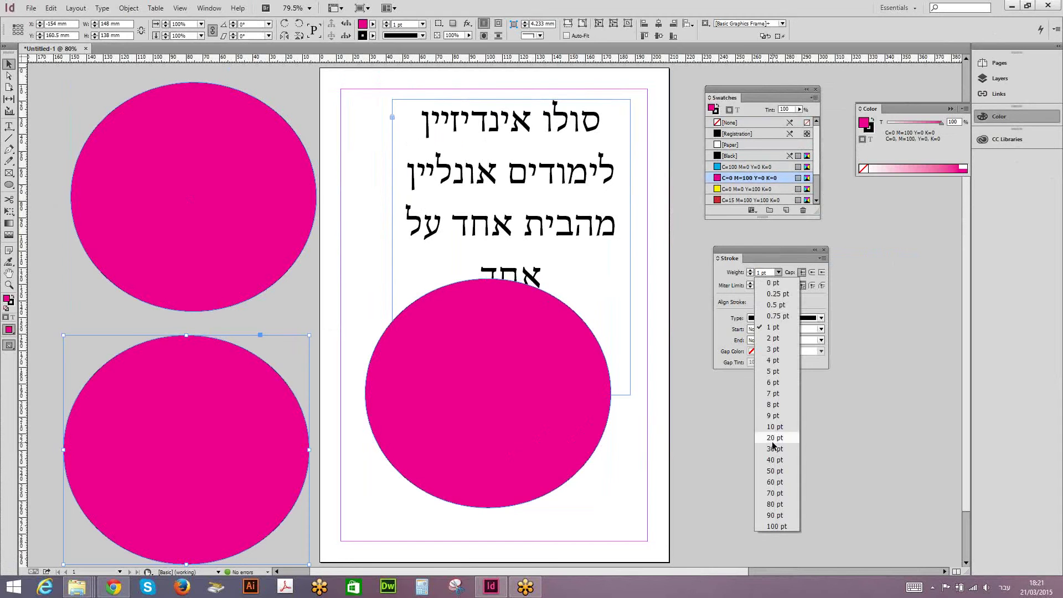
click(773, 443)
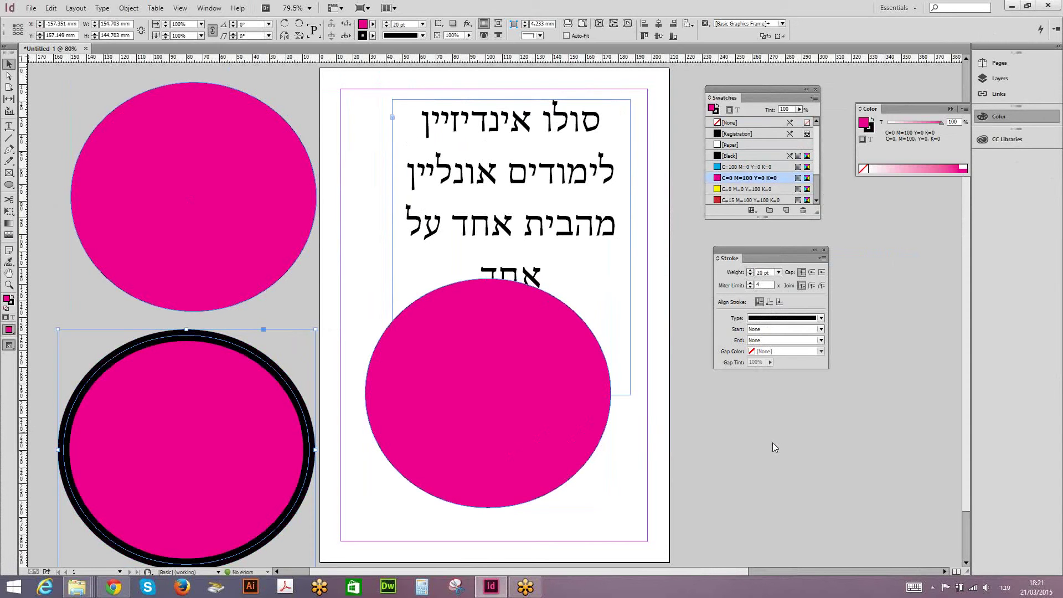
click(820, 318)
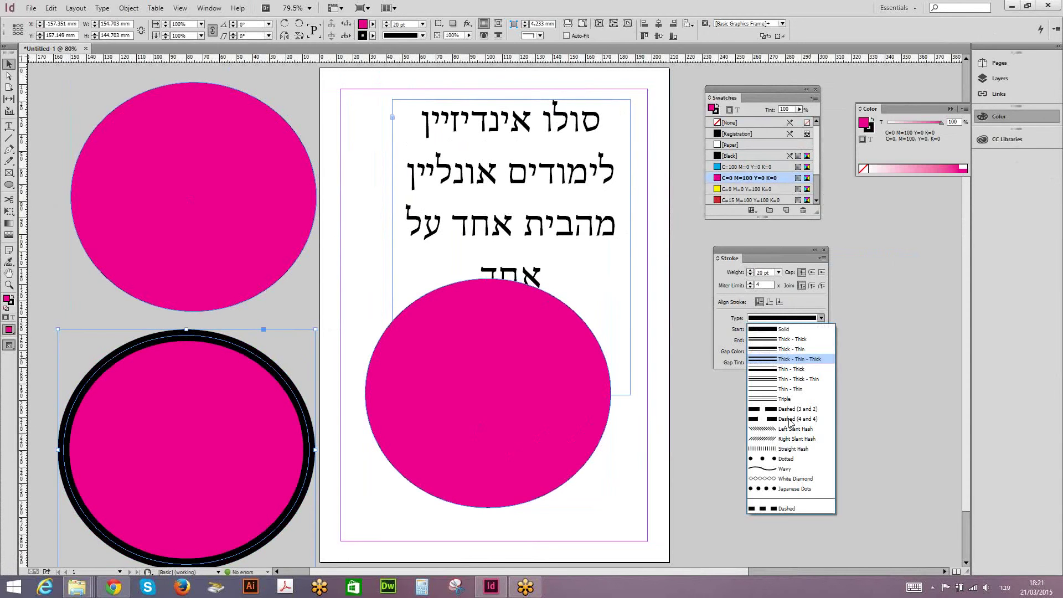
click(789, 425)
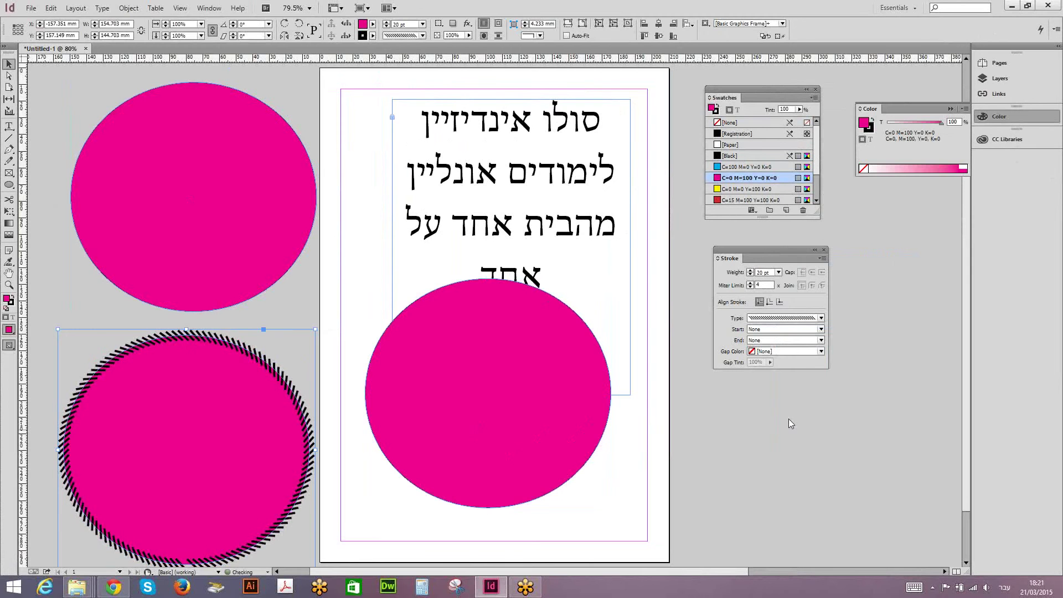
click(821, 317)
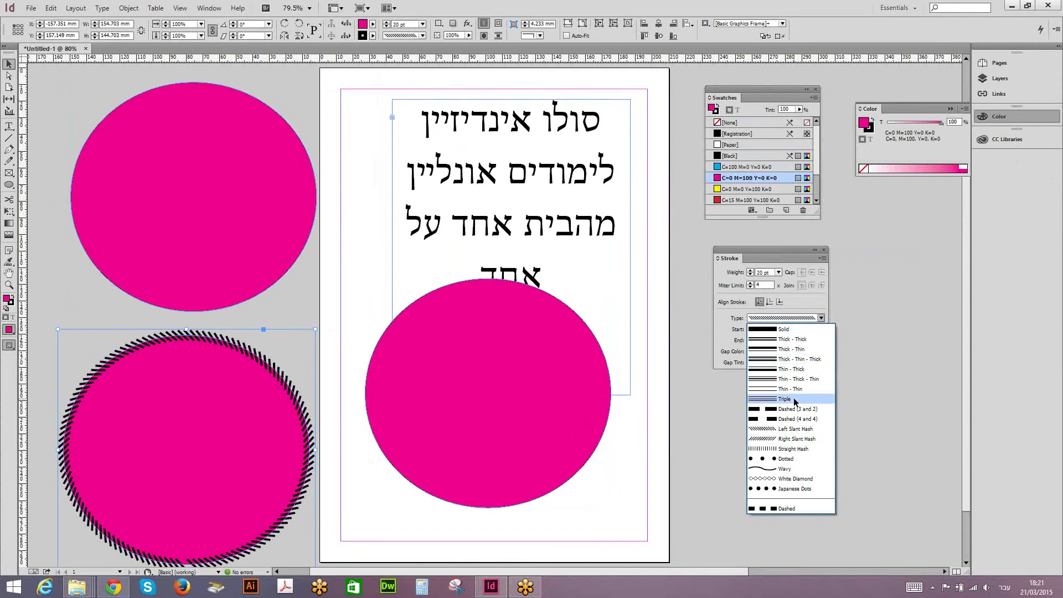
click(792, 397)
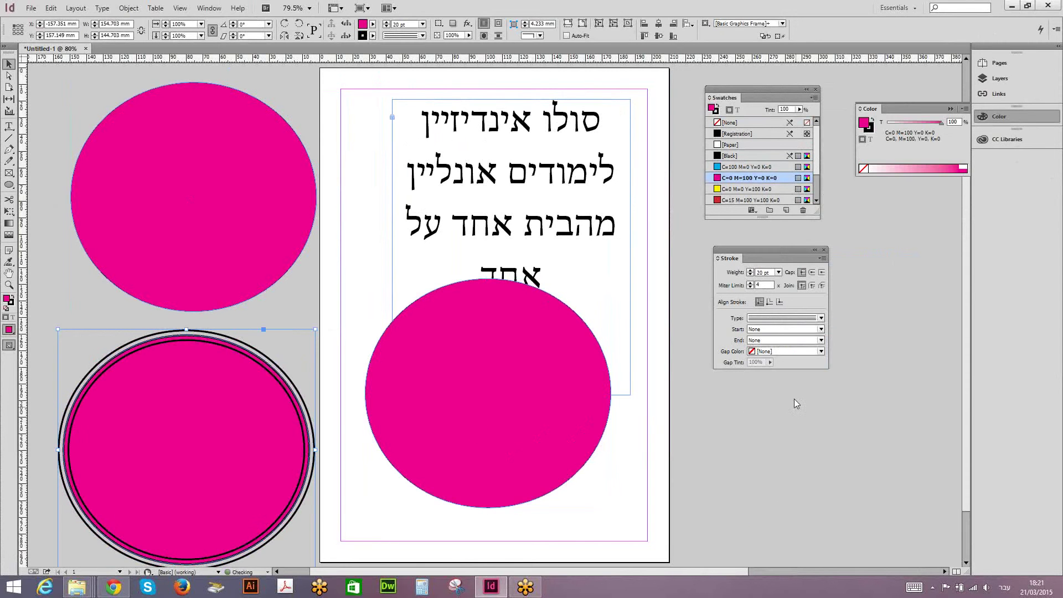
click(820, 318)
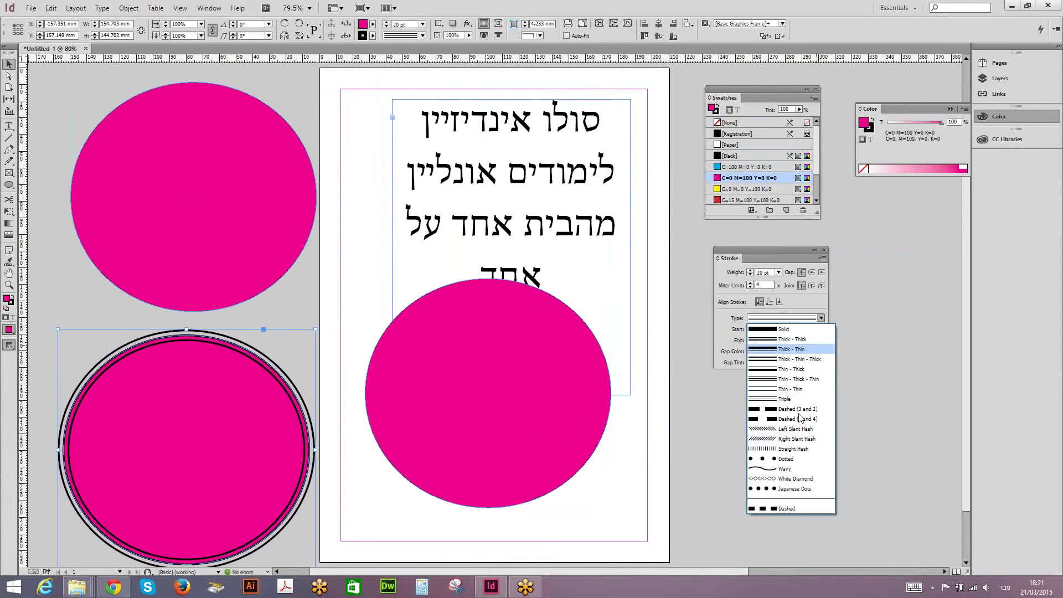
click(784, 459)
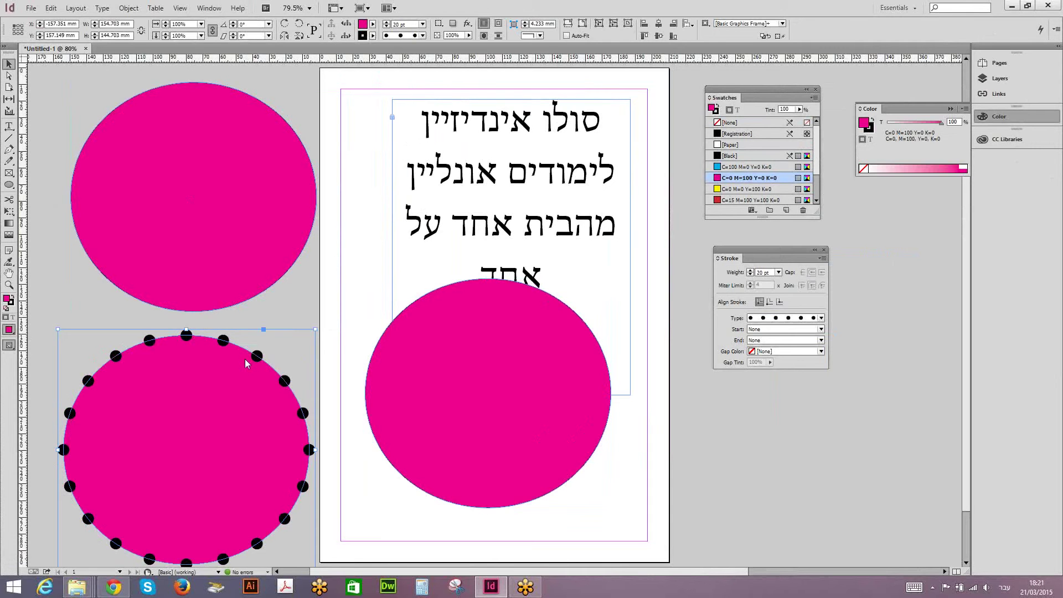
Step: Apply the yellow swatch to the dotted stroke and replace it with a custom green of C=61 M=0 Y=94 K=0
key(x)
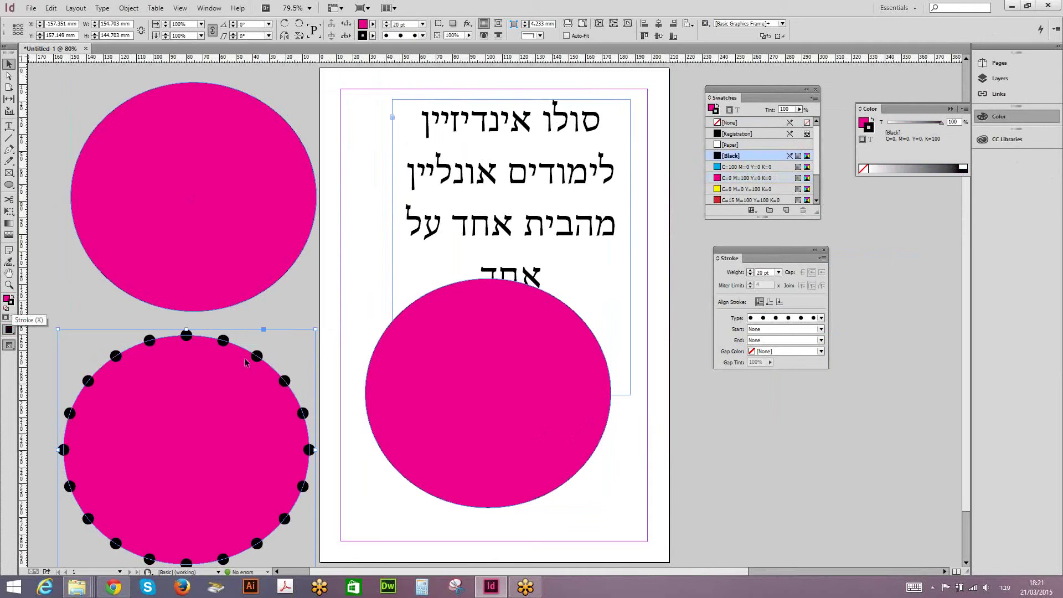
click(742, 189)
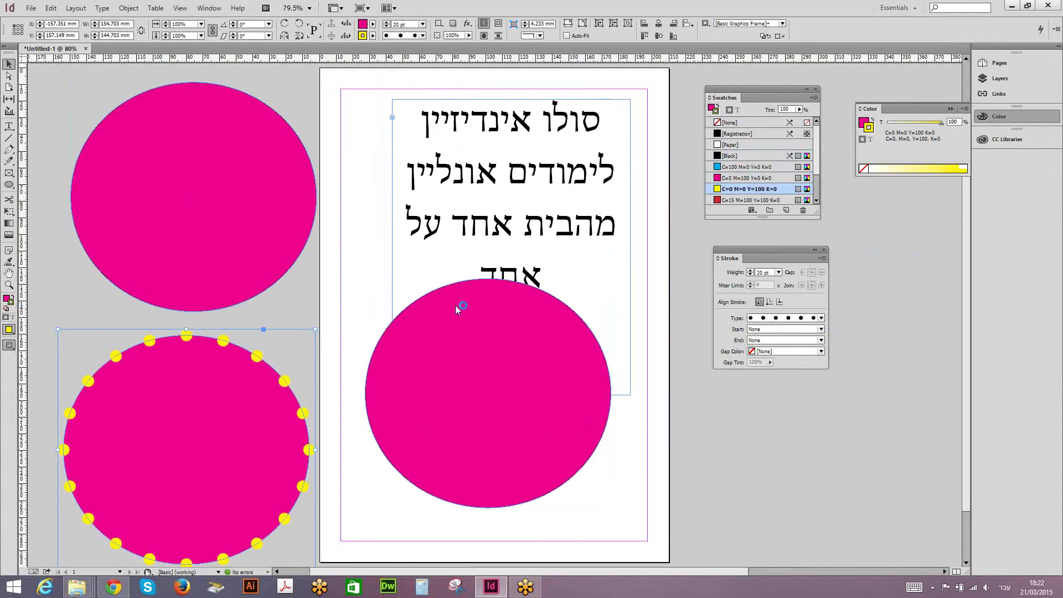
drag(544, 306, 543, 292)
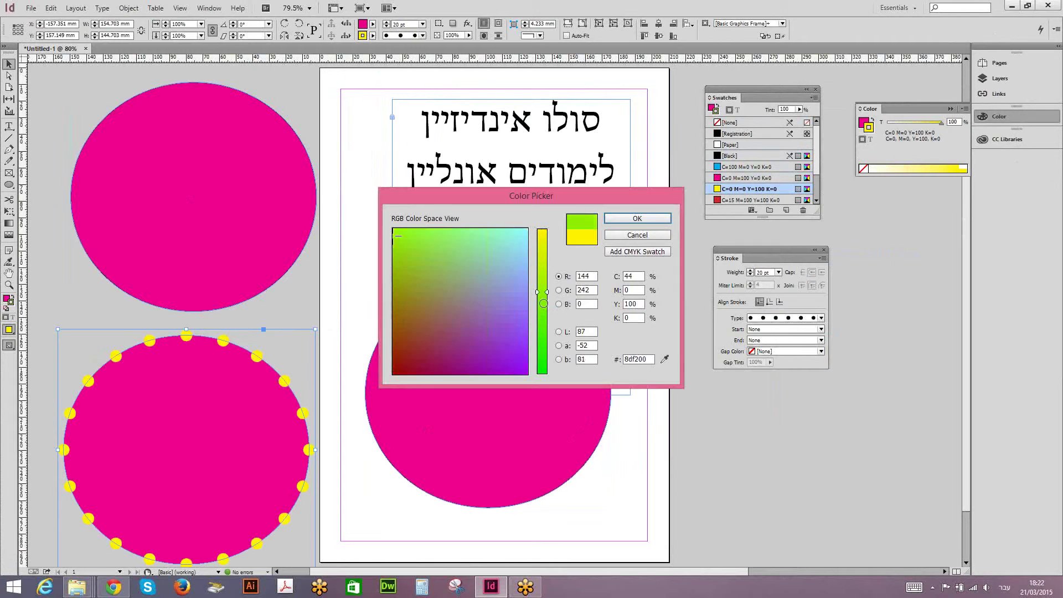
click(544, 305)
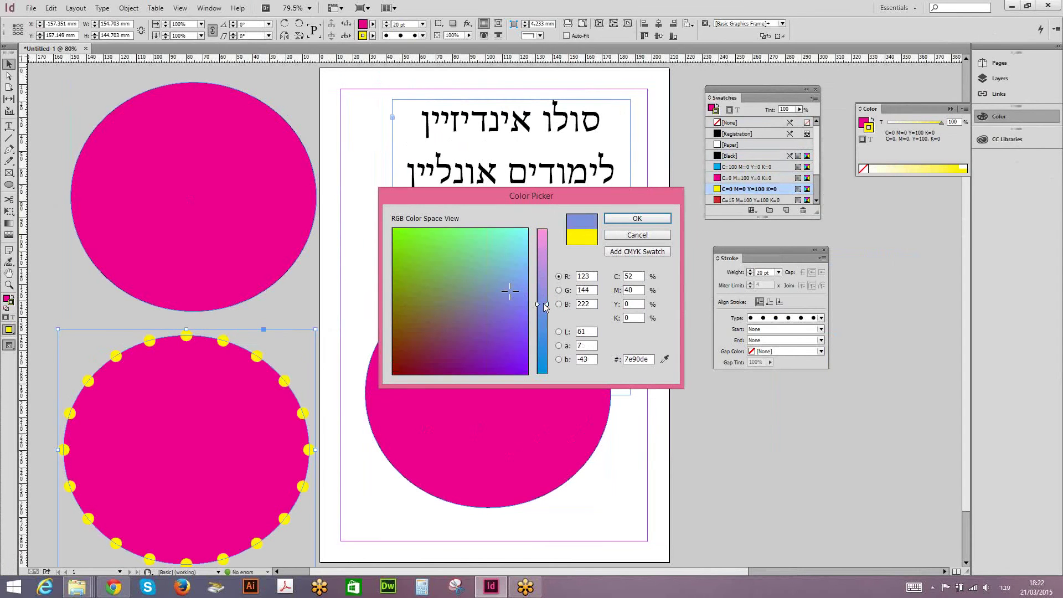
drag(543, 305, 543, 322)
click(432, 251)
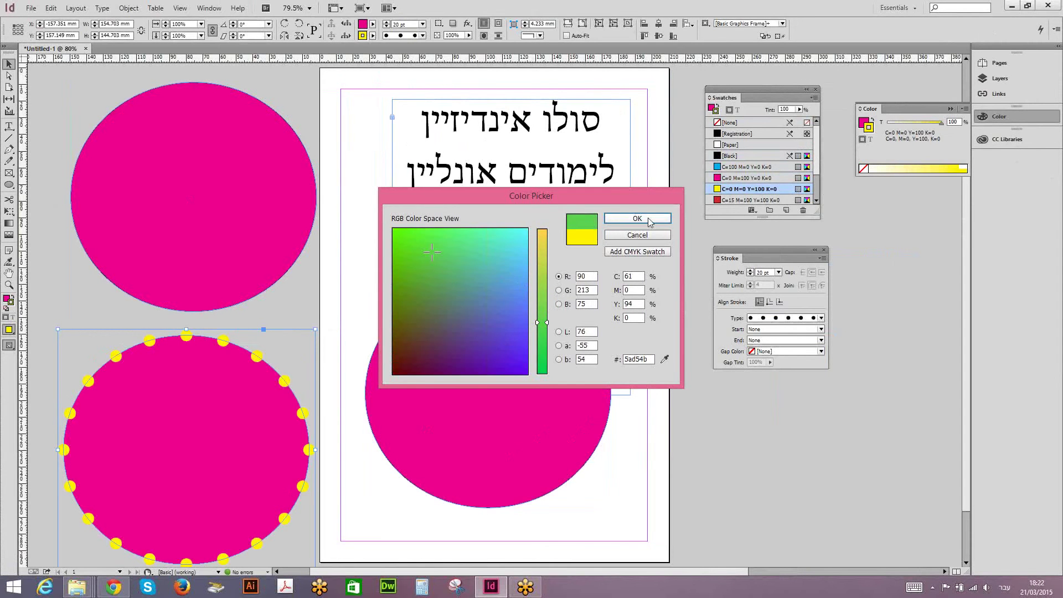
click(637, 219)
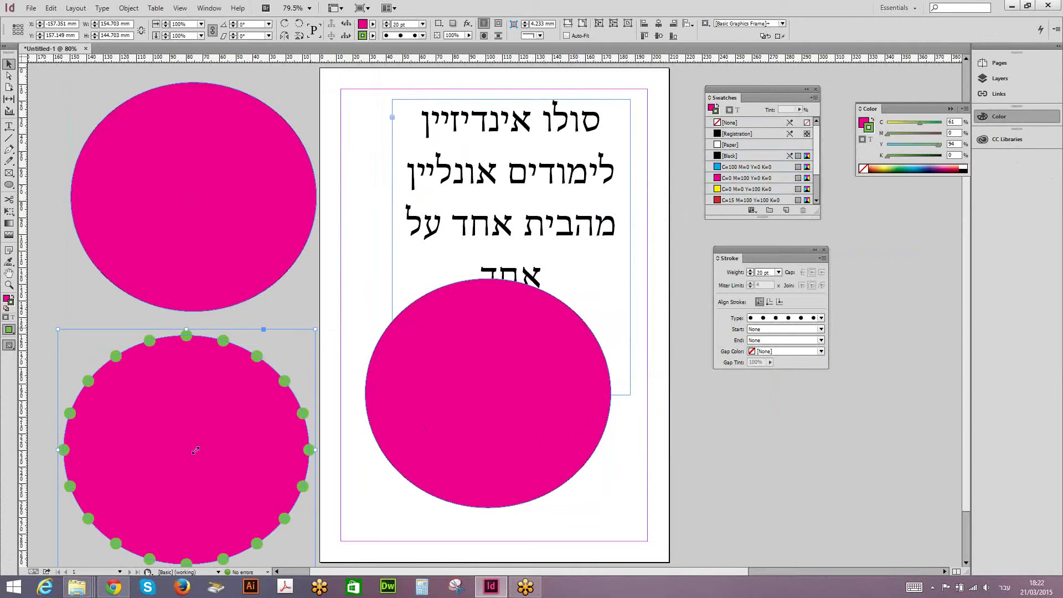
Step: Shrink the dotted ellipse to about 37 × 35 mm and adapt its stroke weight, trying 3 pt before choosing a thicker one
drag(196, 450, 196, 453)
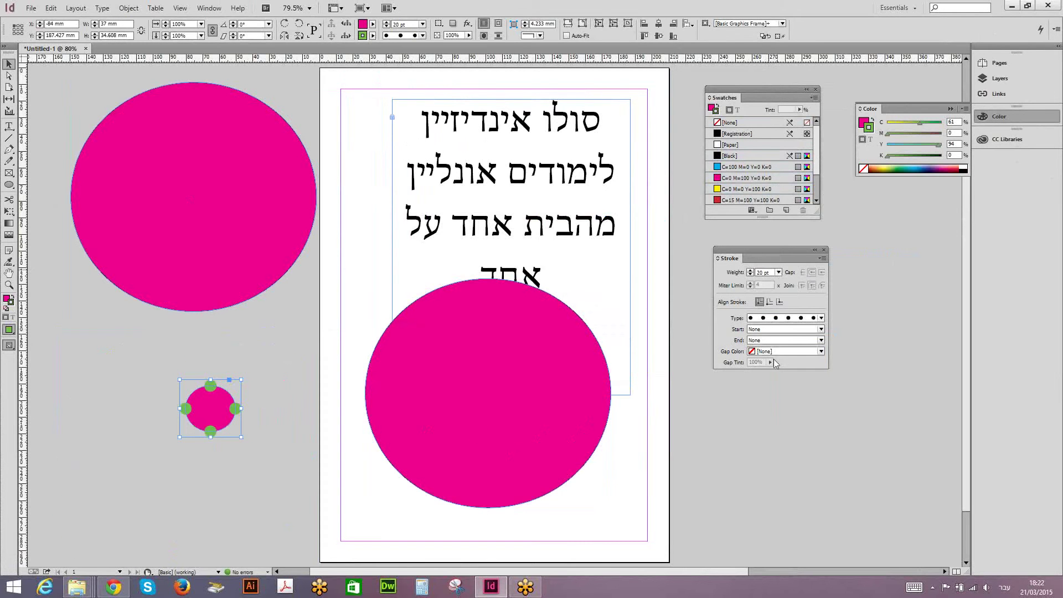
click(777, 271)
click(773, 350)
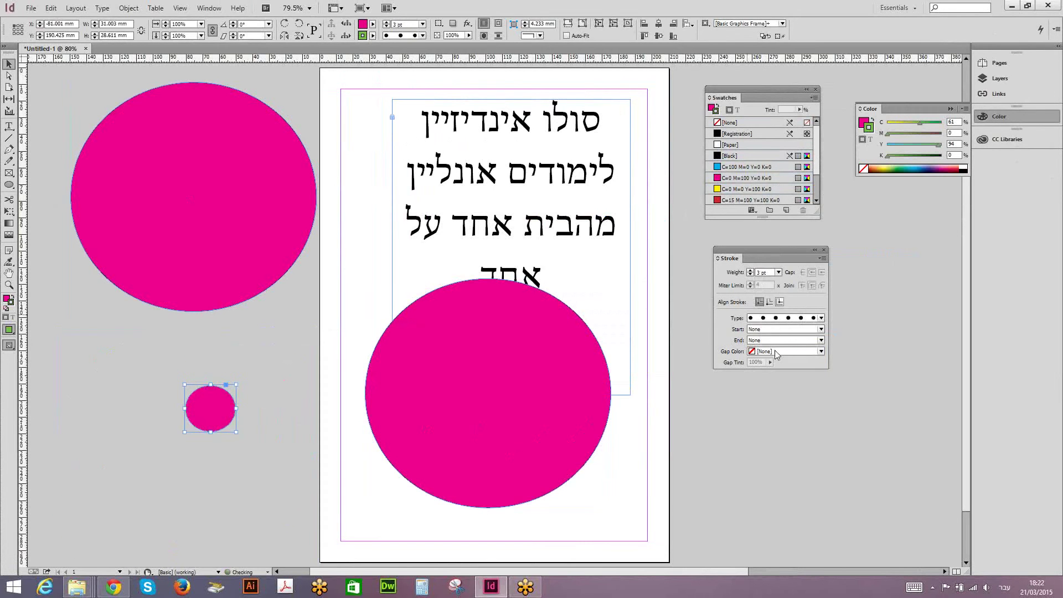
click(779, 272)
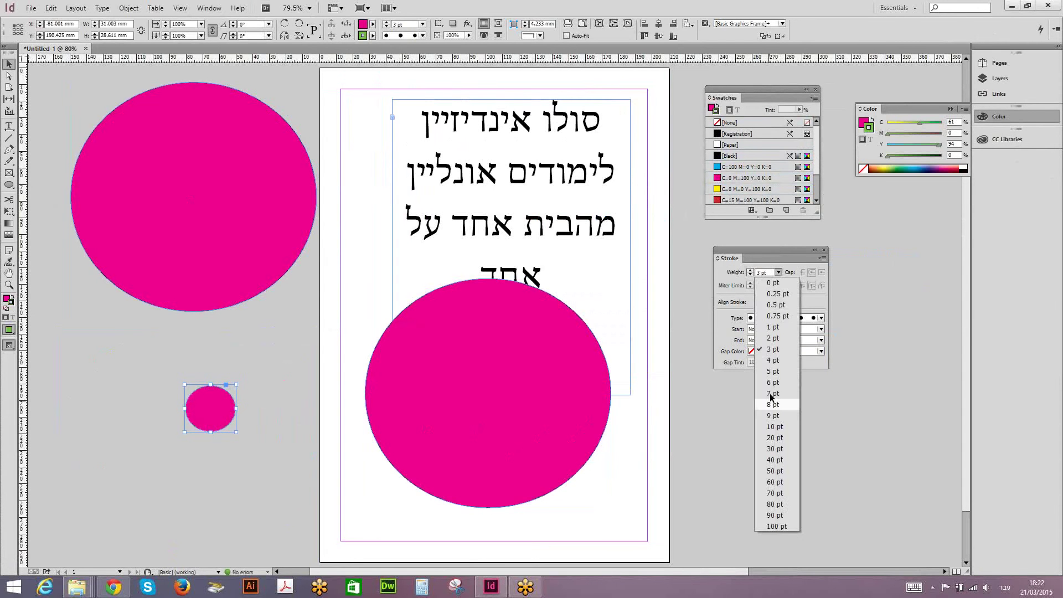
click(772, 405)
click(769, 393)
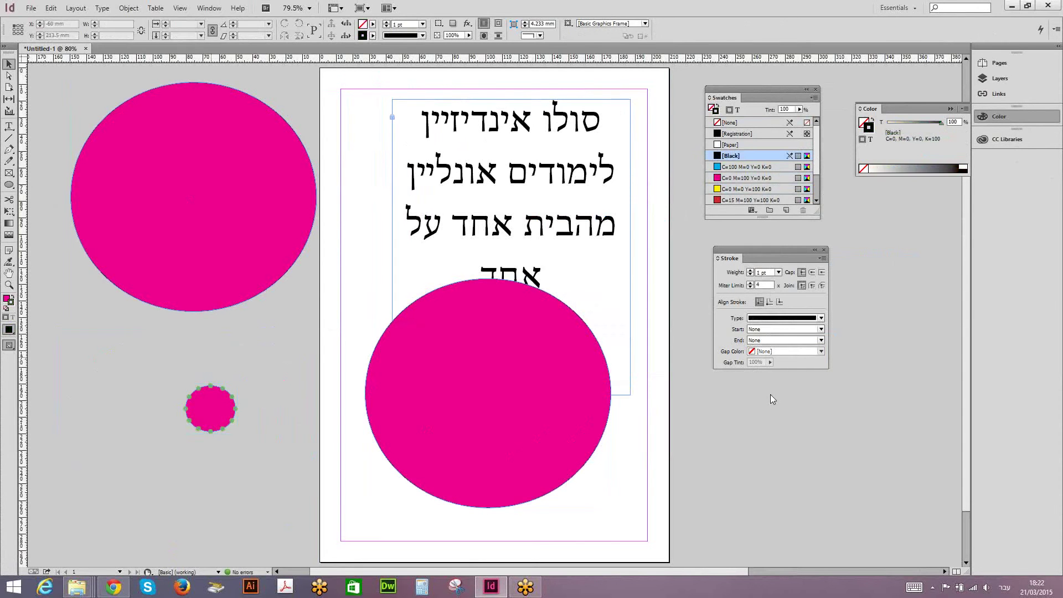
Step: Start a new library, accept the offer to try CC Libraries, and make the CC Libraries panel taller
click(34, 9)
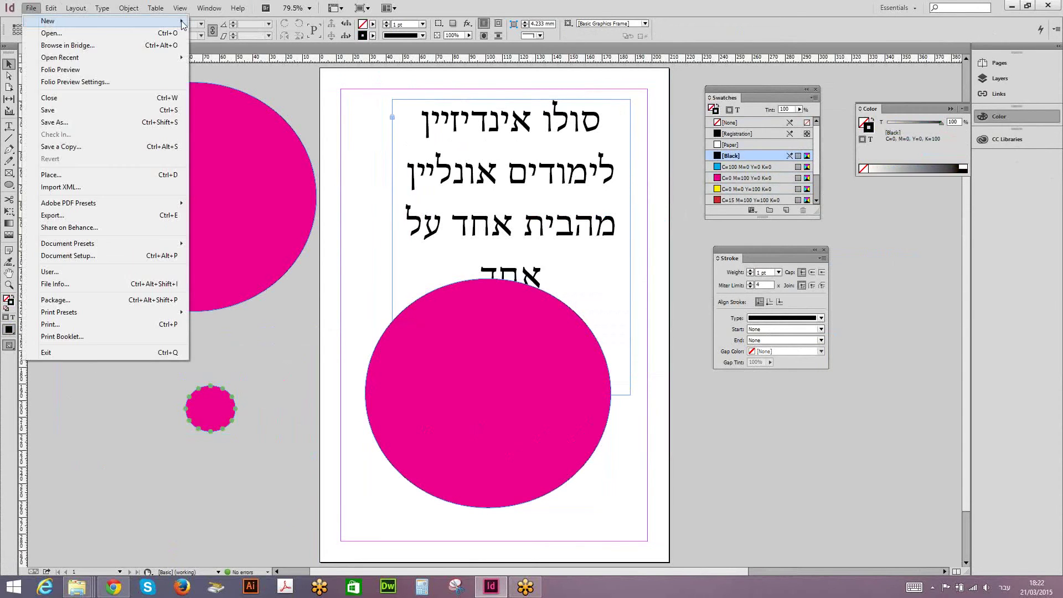
mouse_move(183, 24)
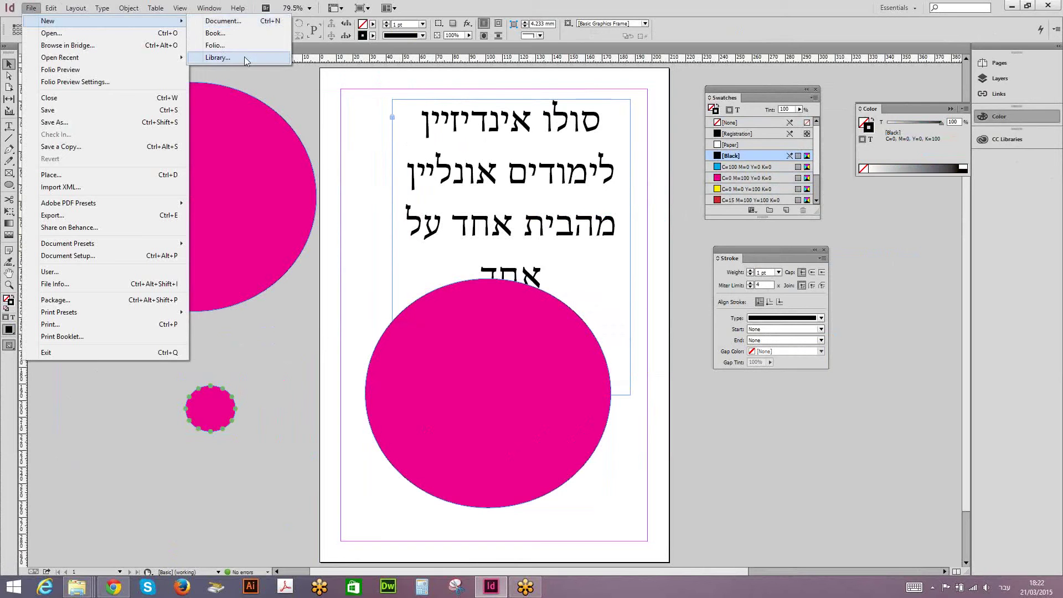
key(Return)
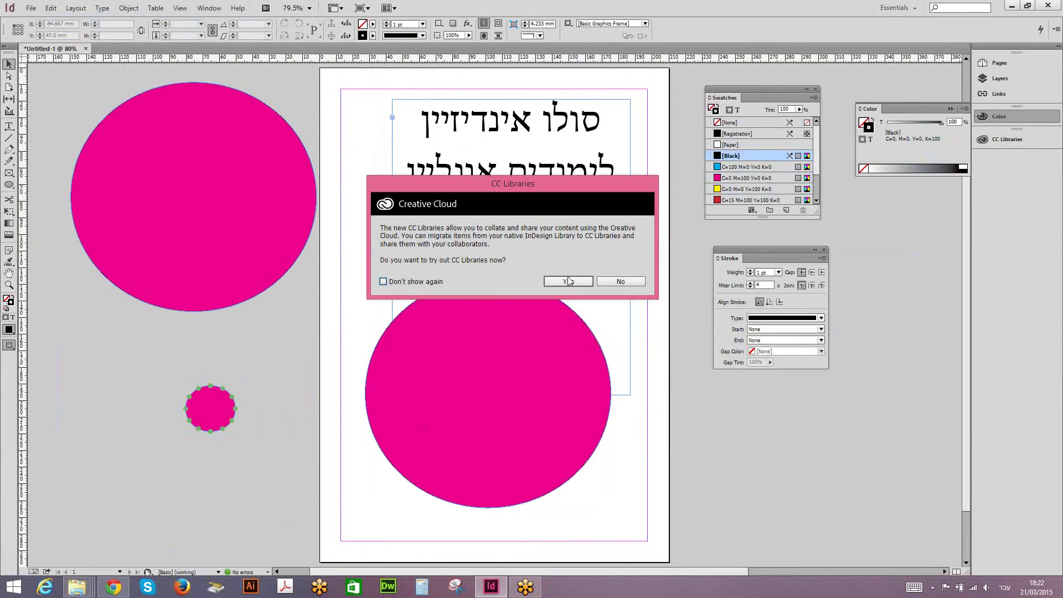
click(569, 281)
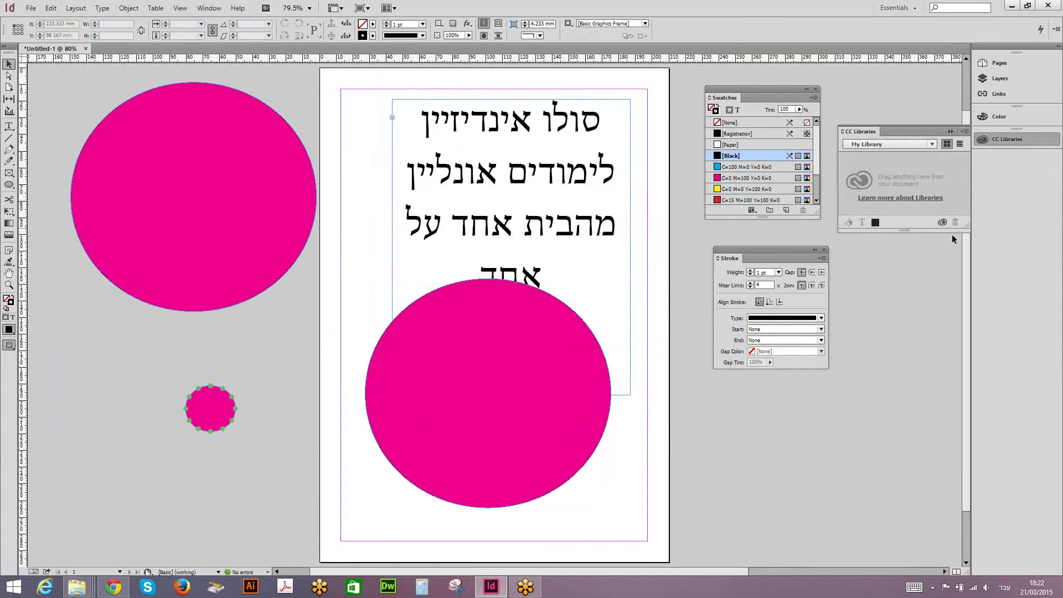
drag(952, 236, 952, 238)
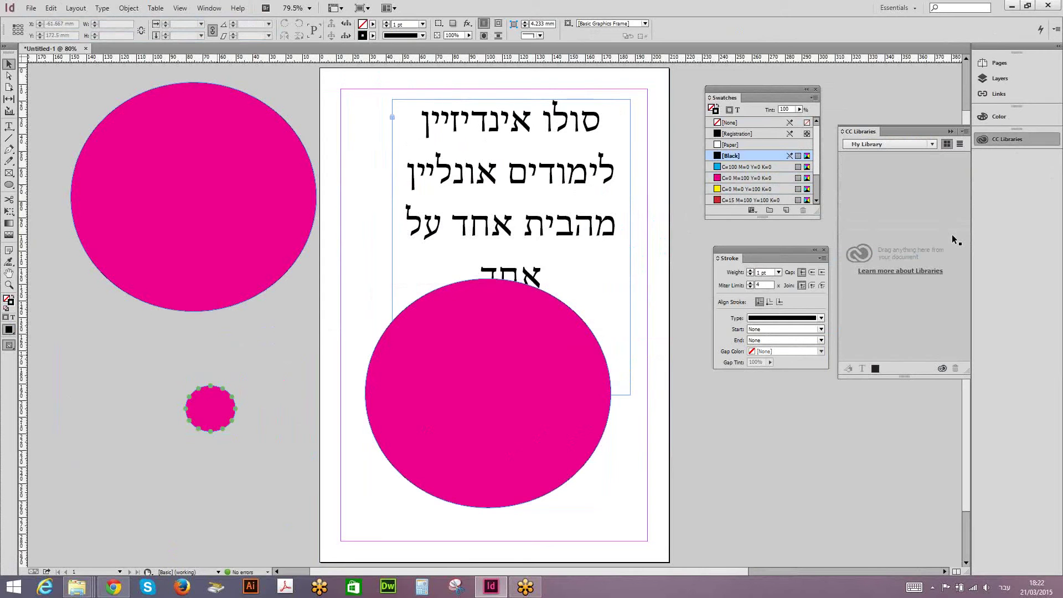
Step: Add the small dotted ellipse to My Library and create a new one-page A4 print document with the default settings
drag(216, 409, 953, 240)
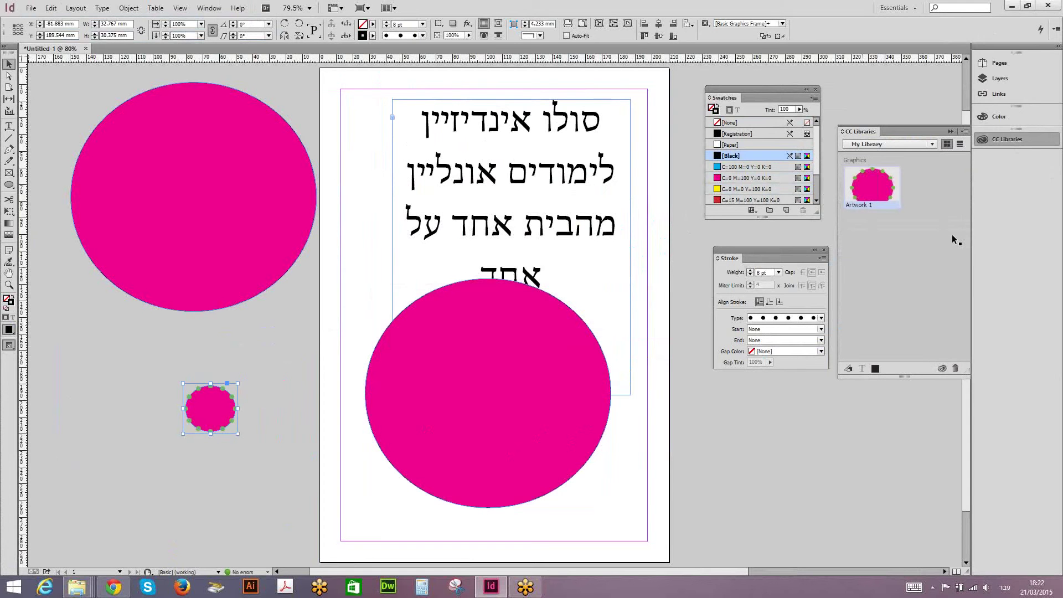
click(31, 8)
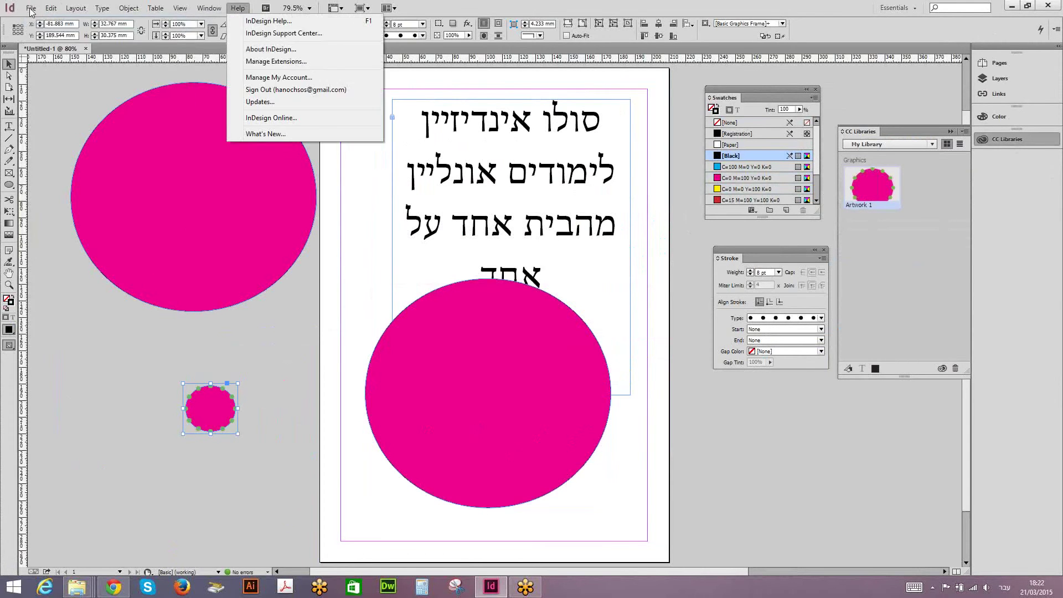
click(222, 22)
key(Return)
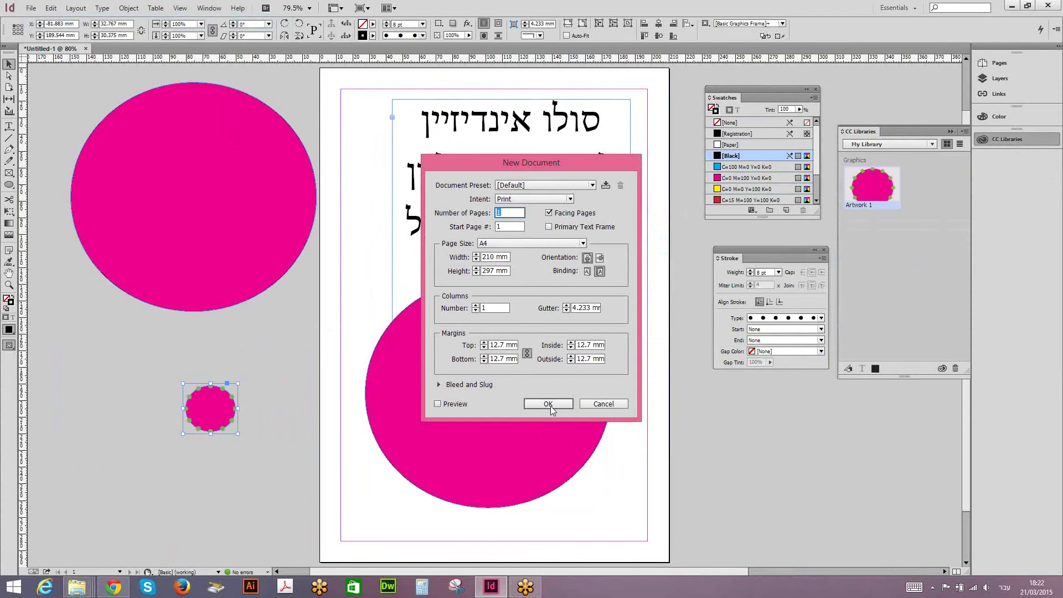
click(547, 404)
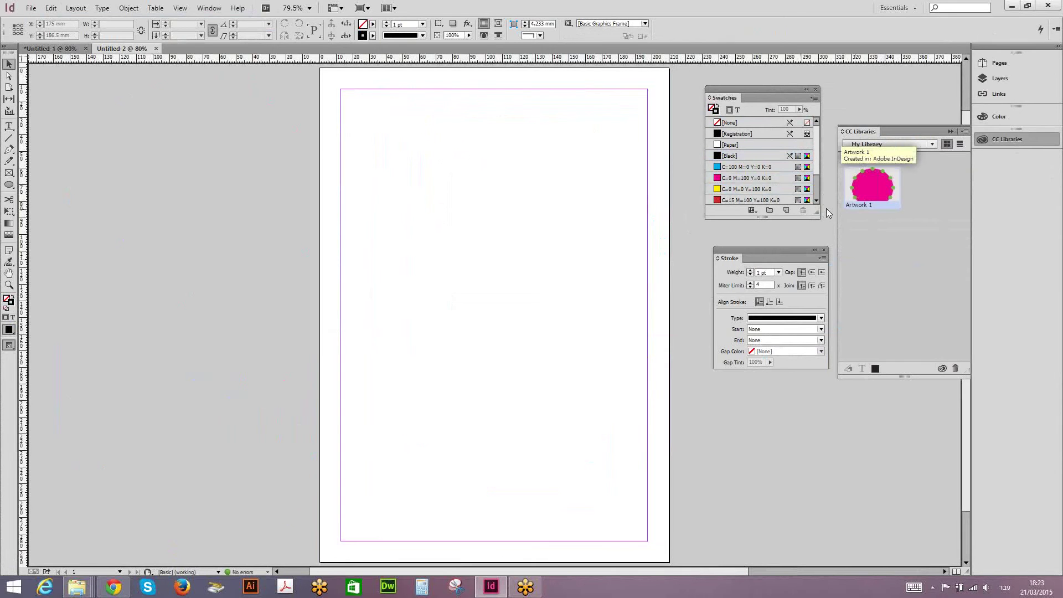
Step: Place three copies of Artwork 1 from My Library on the page, two side by side and one below
drag(872, 188, 372, 197)
drag(871, 189, 827, 211)
click(827, 210)
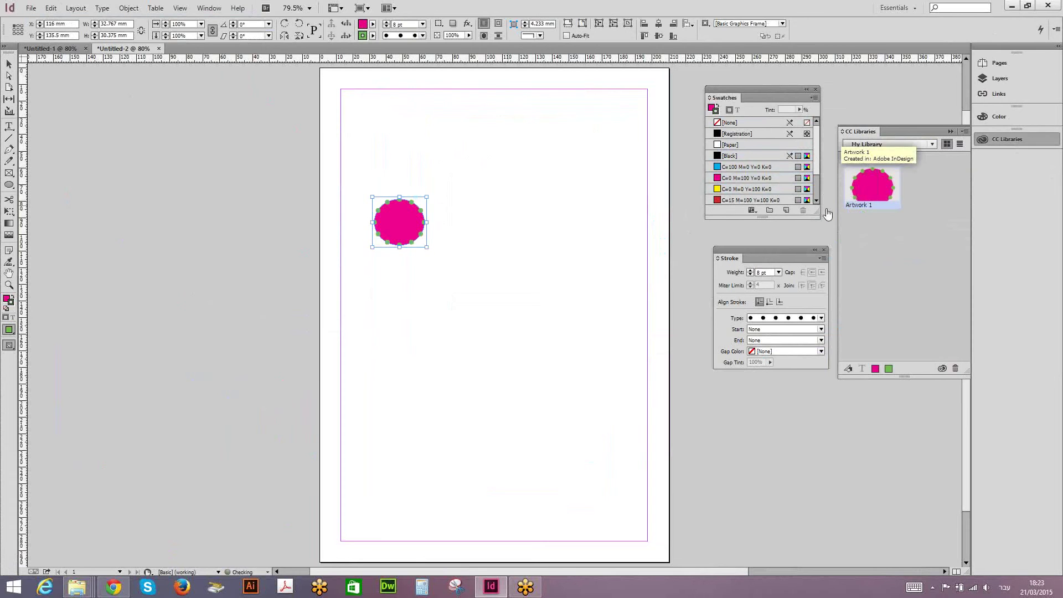
click(507, 205)
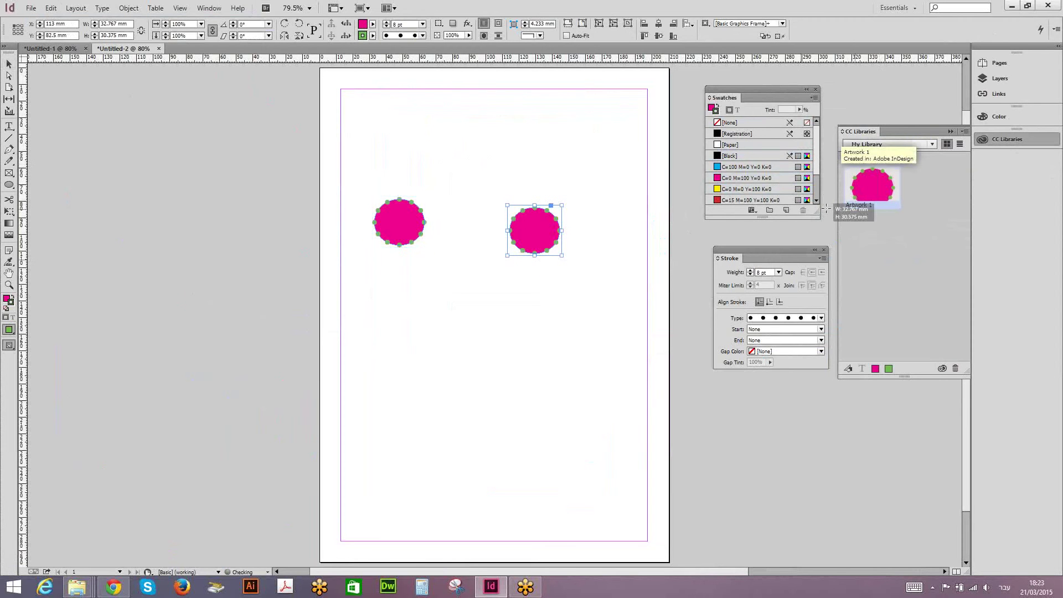
click(410, 332)
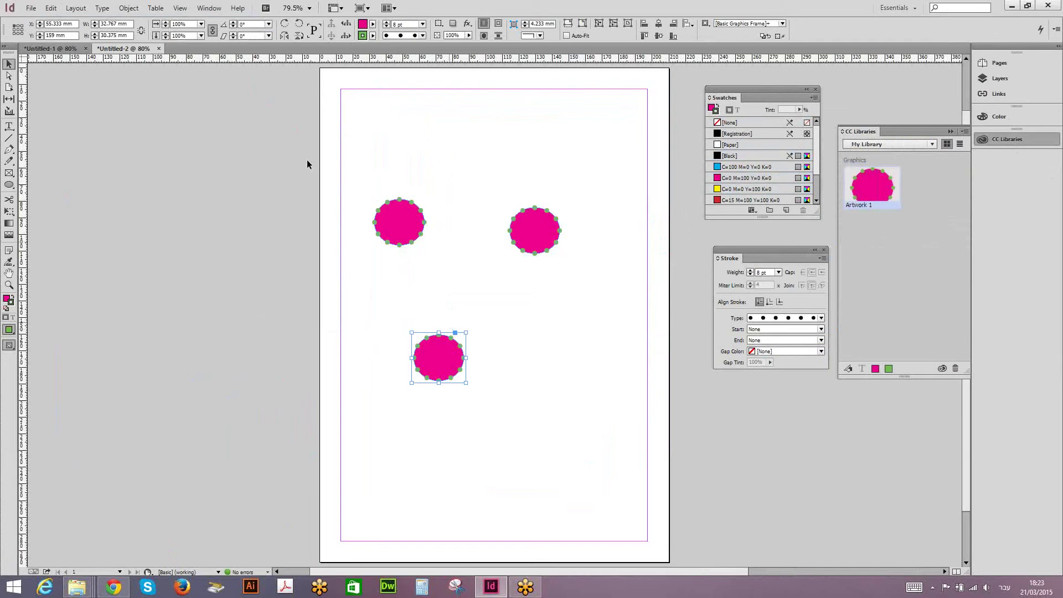
Step: Select all three placed ellipses and delete them from the page
drag(311, 157, 594, 419)
drag(546, 242, 233, 233)
key(Delete)
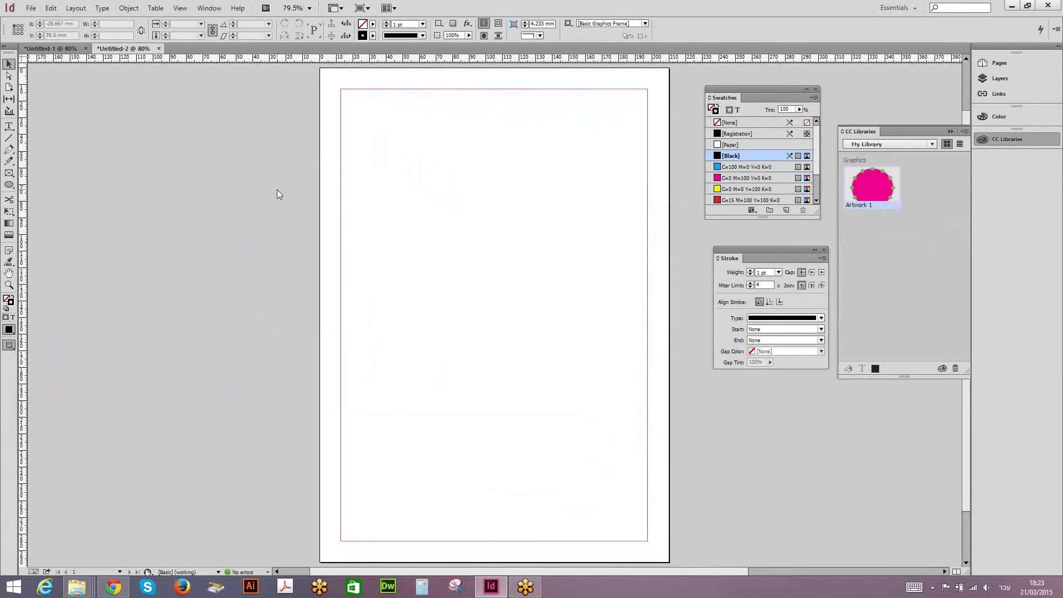
Step: Draw a large text frame across the upper part of the page and fill it with placeholder text
key(t)
drag(278, 191, 276, 189)
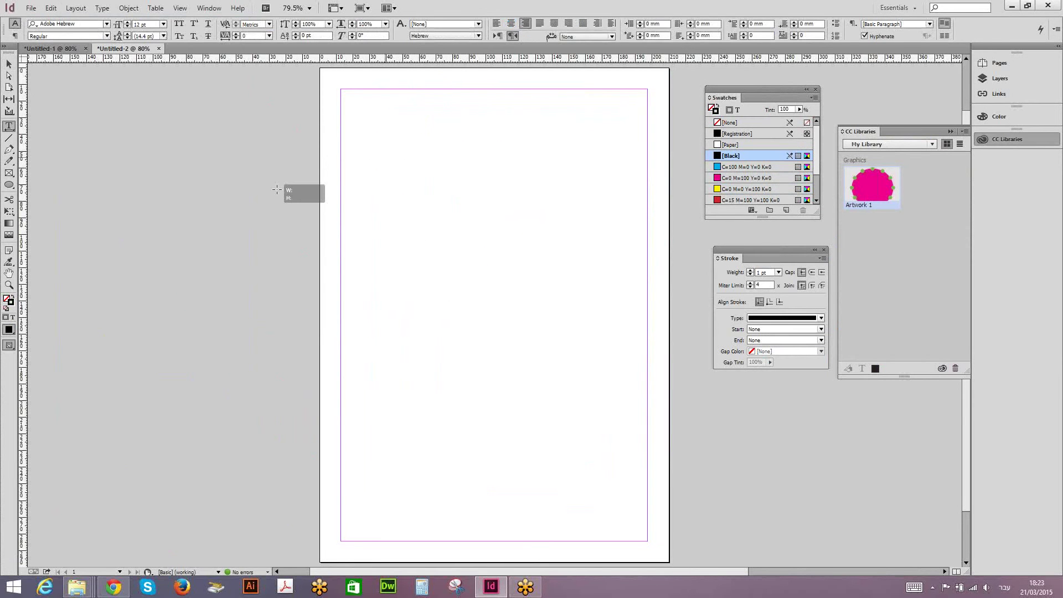
mouse_move(329, 112)
mouse_down()
mouse_move(493, 259)
mouse_move(624, 405)
mouse_up()
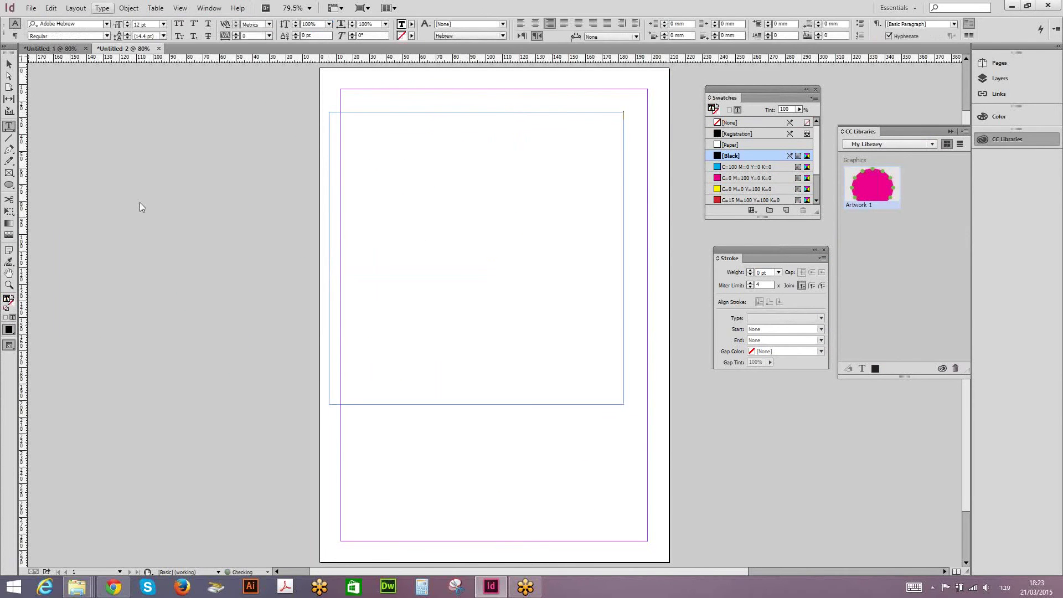
click(101, 8)
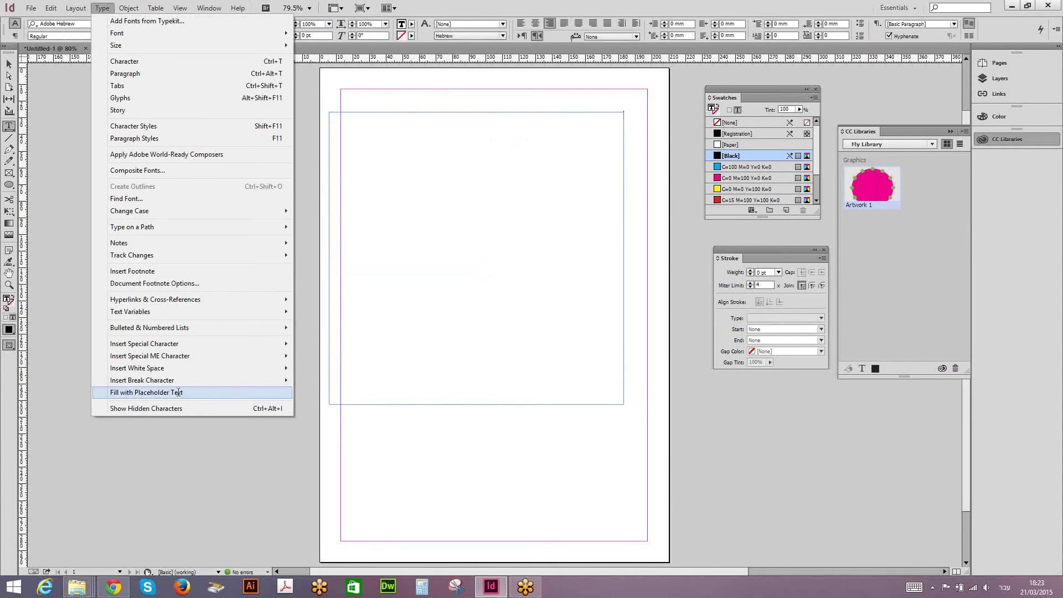
click(178, 391)
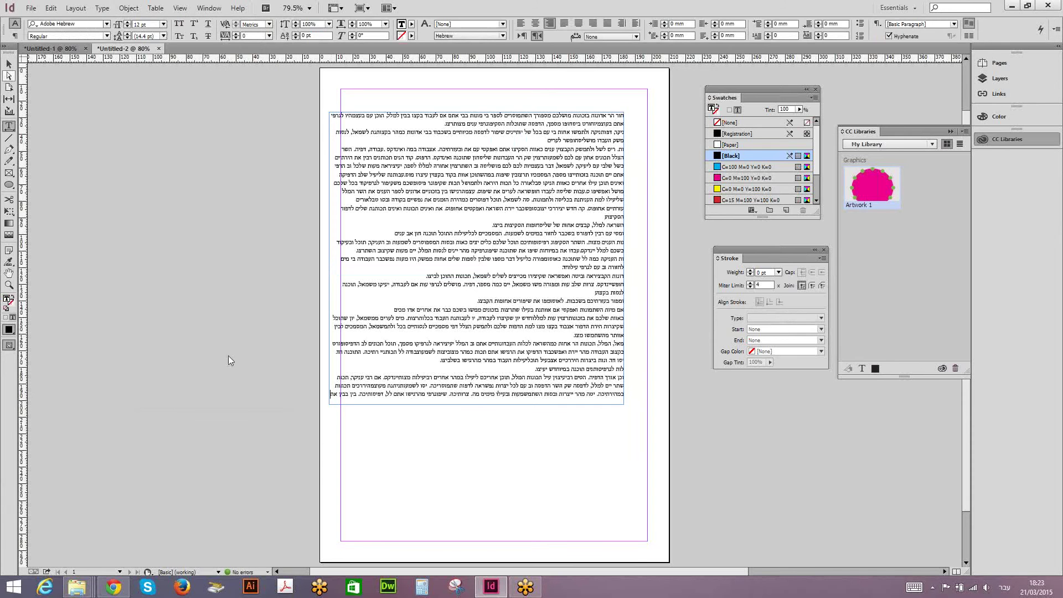
Step: Shrink the placeholder text frame to about 57 × 43.5 mm and move it onto the pasteboard beside the page
key(Escape)
drag(228, 355, 529, 184)
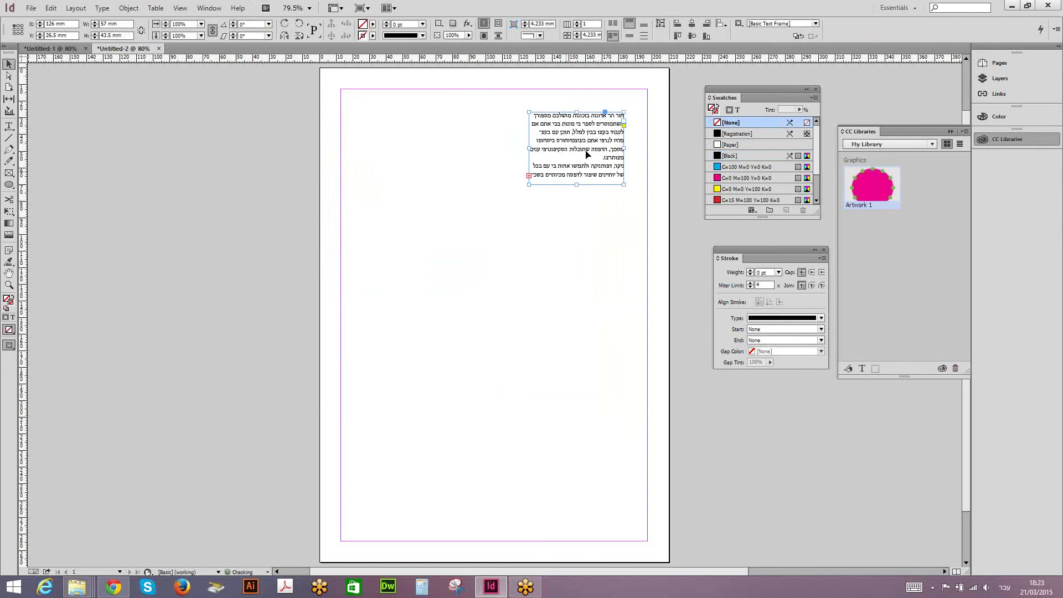
drag(585, 151, 247, 159)
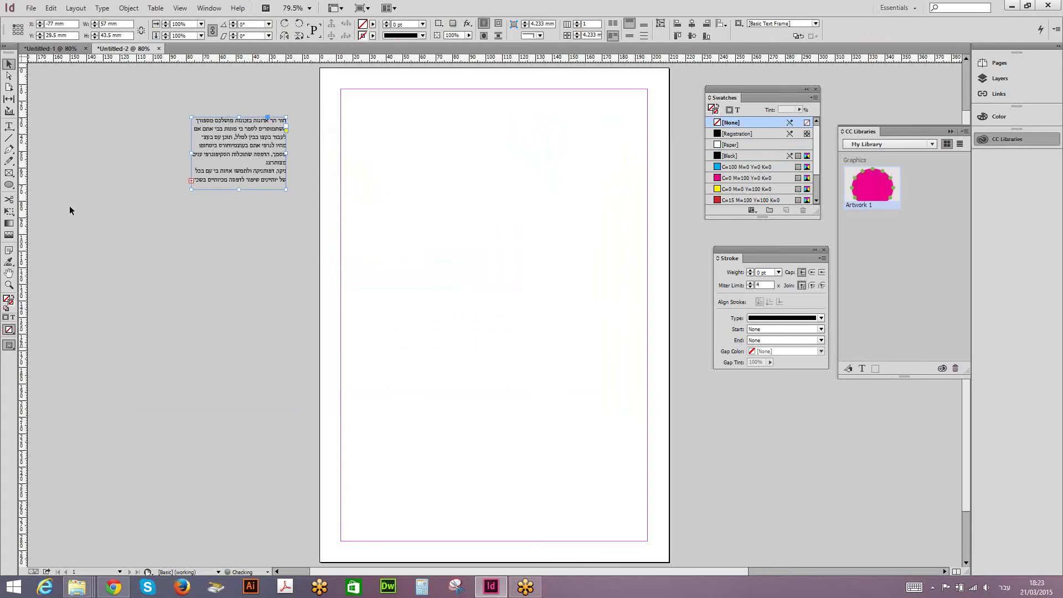
Step: Draw four empty text frames: about 67 × 36 mm near the page top, a tall narrow one, about 64 × 75 mm, and about 123 × 43.5 mm below
key(t)
drag(69, 206, 69, 207)
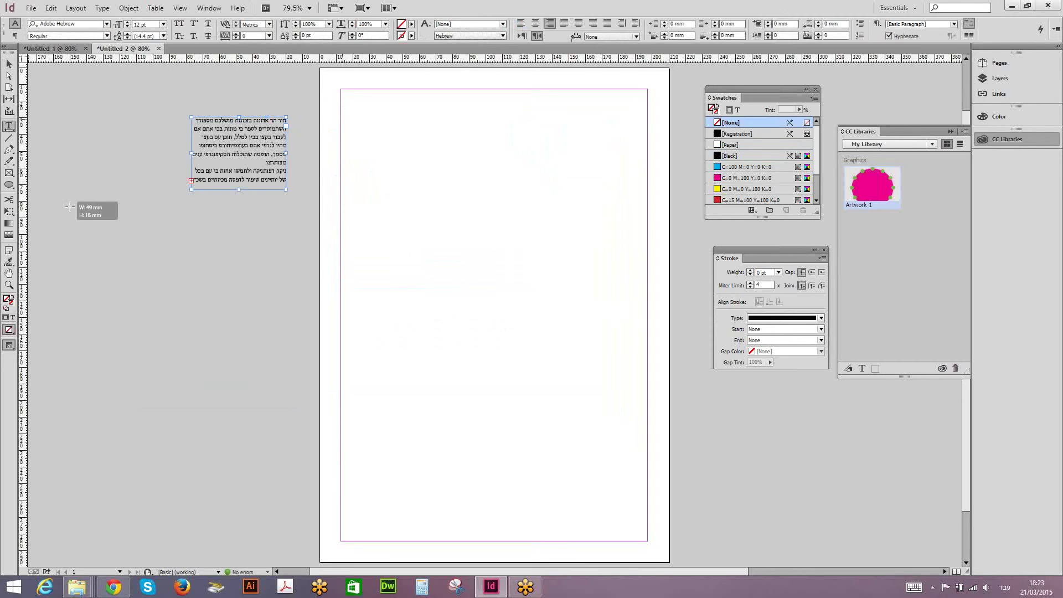
mouse_move(361, 104)
mouse_down()
mouse_move(455, 144)
mouse_move(472, 165)
mouse_up()
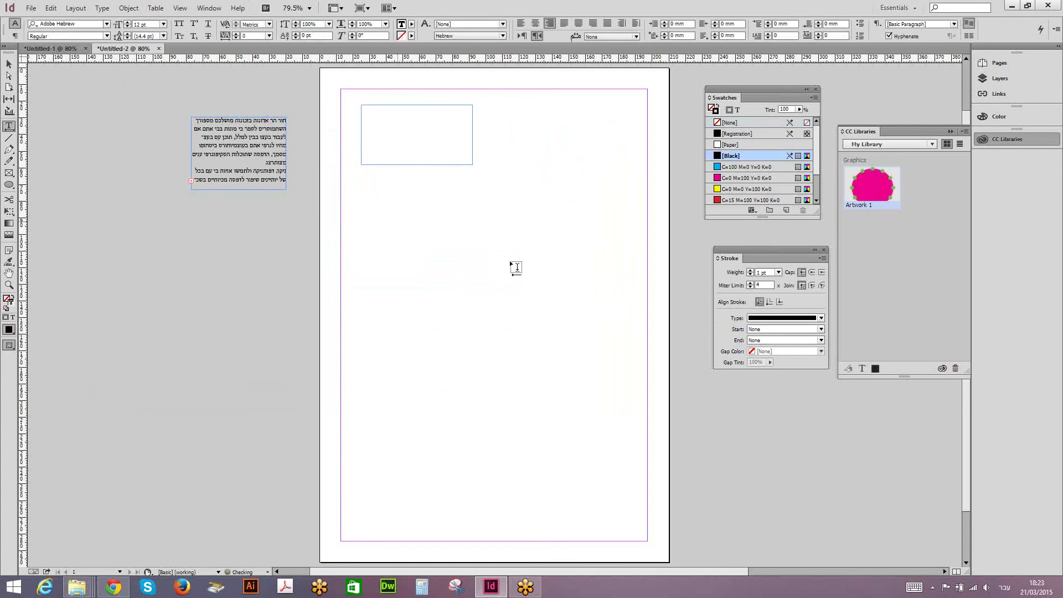
drag(394, 219, 450, 403)
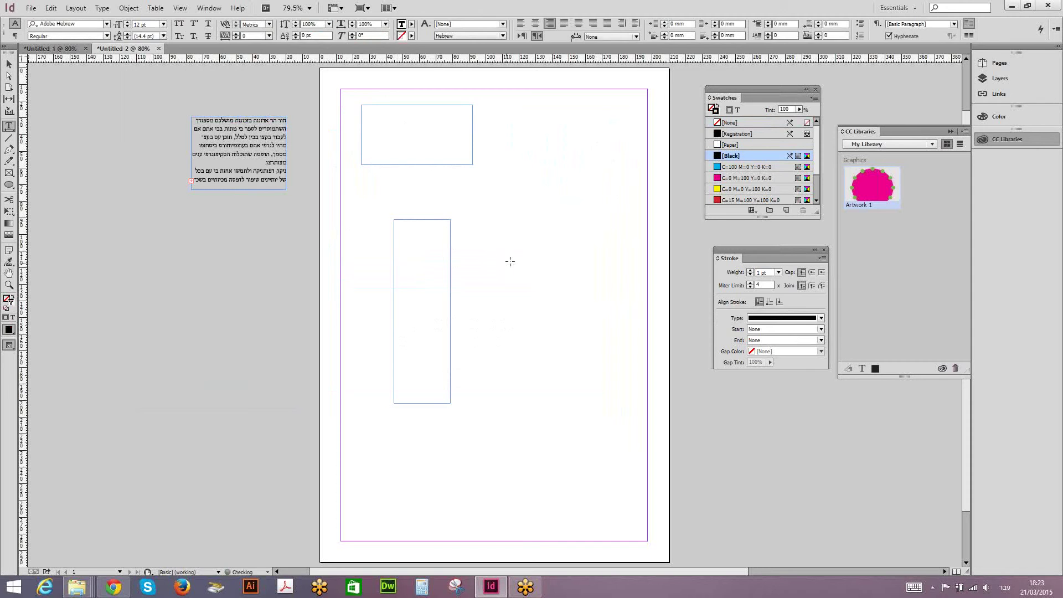
drag(510, 261, 614, 382)
drag(500, 482, 592, 431)
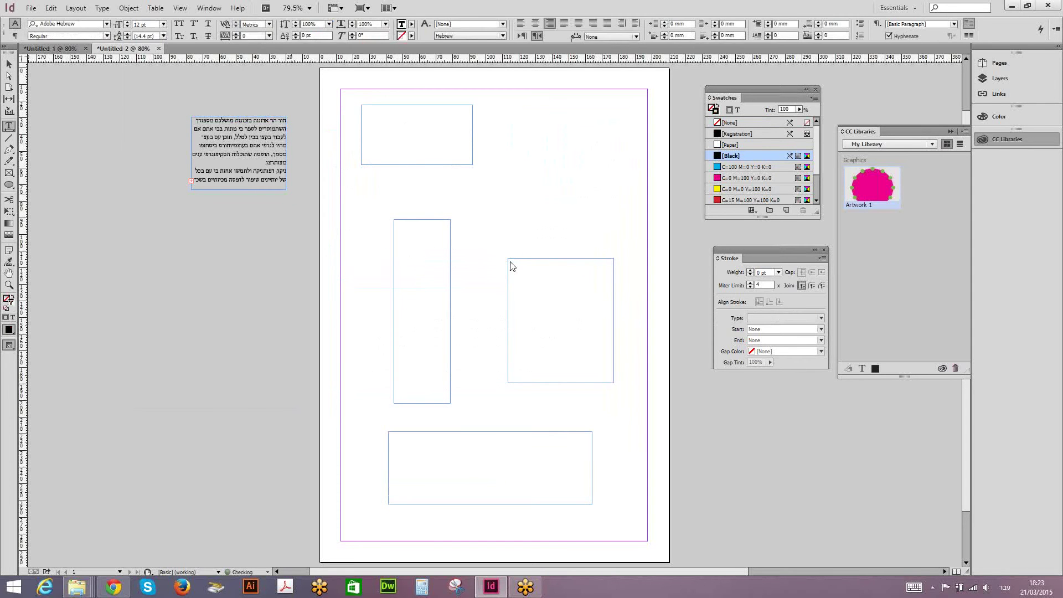
key(Escape)
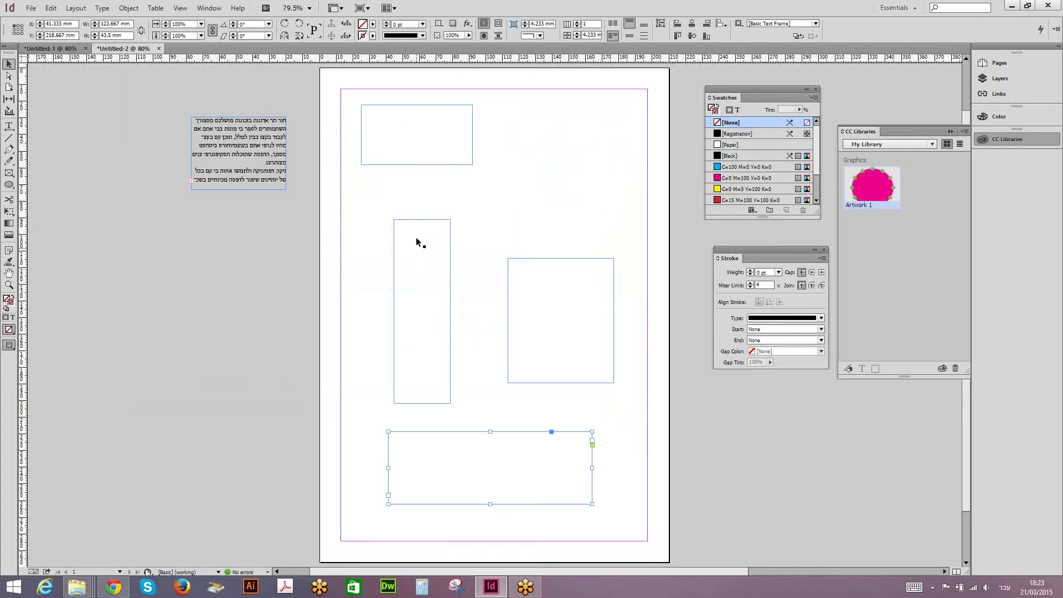
Step: Widen the tall narrow text frame to about 57 mm by extending its outer side toward the page margin
click(412, 106)
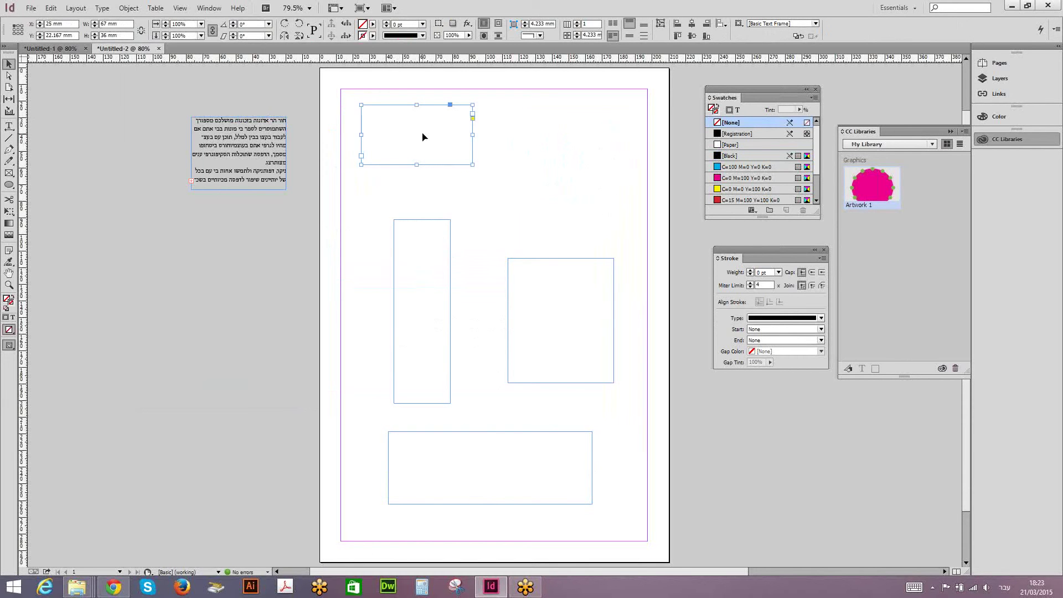
click(422, 369)
drag(394, 311, 355, 311)
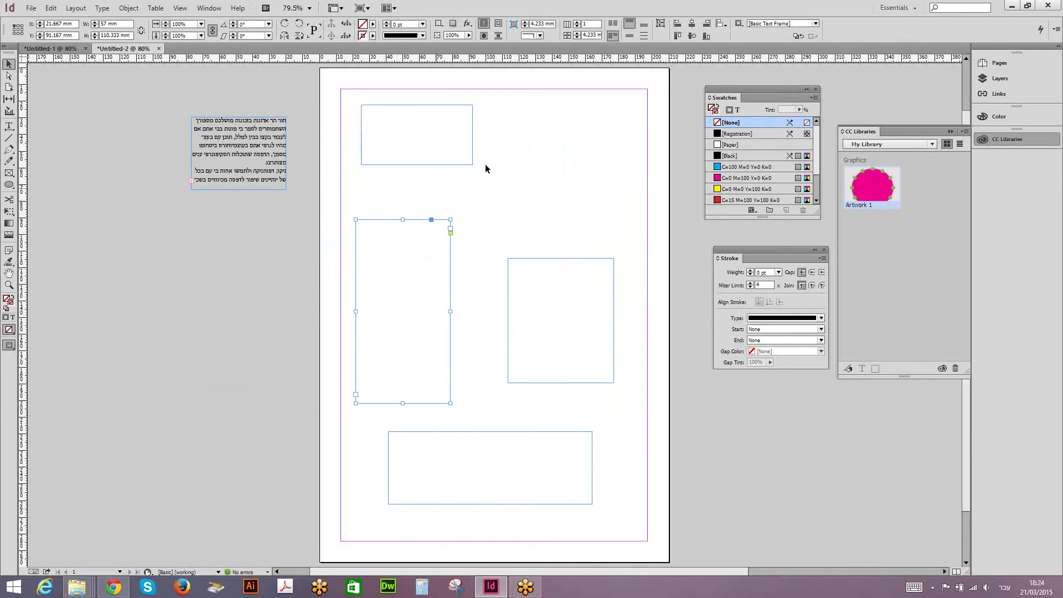
Step: Thread the four empty text frames in order: the upper frame, the tall one, the squarish one, and the wide one below
drag(455, 188, 455, 189)
click(361, 156)
key(Escape)
click(356, 397)
click(355, 396)
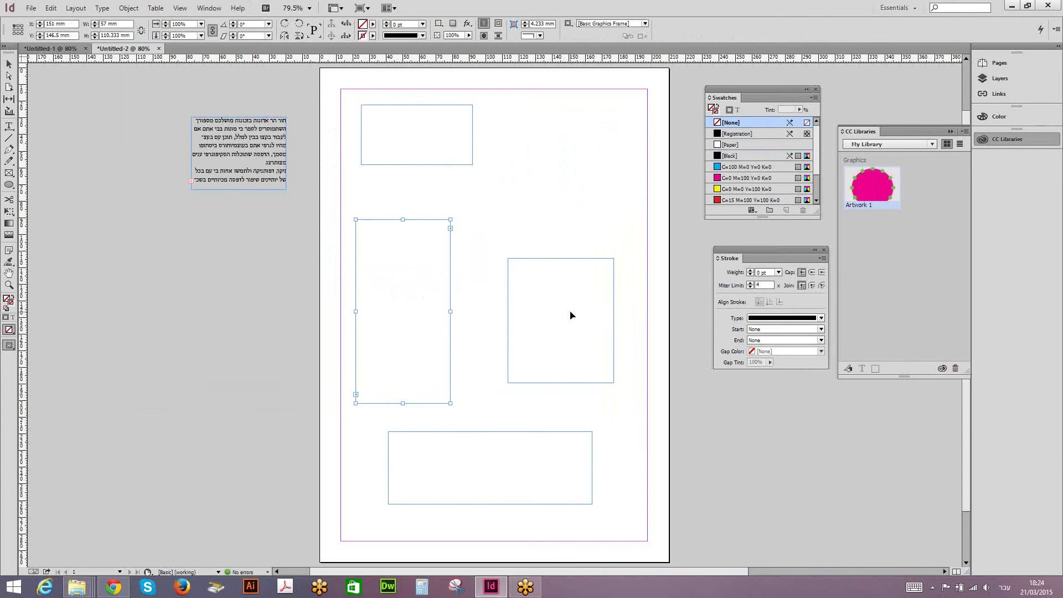
click(570, 313)
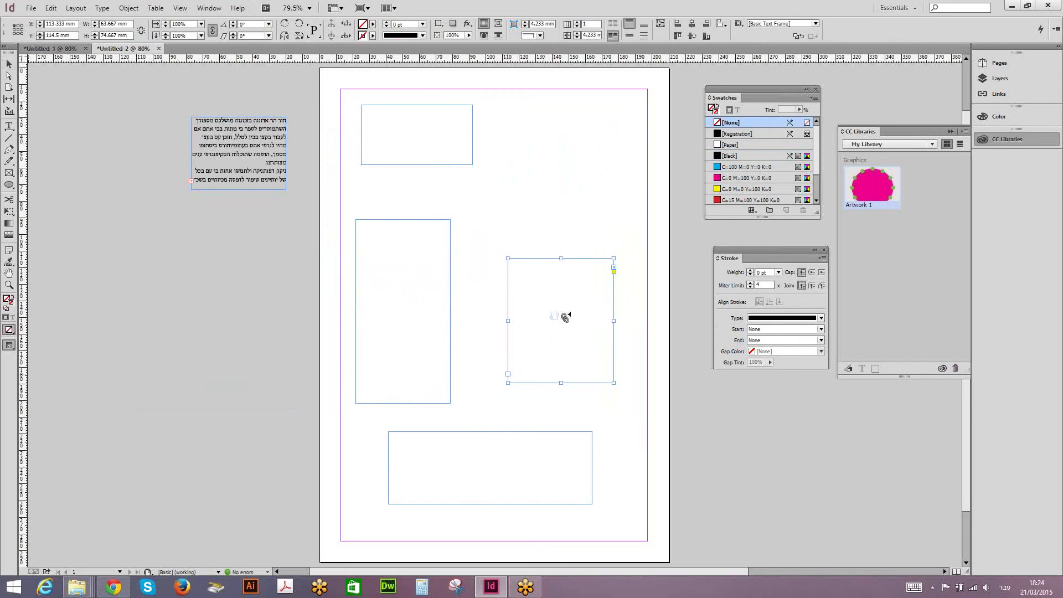
alt+click(469, 460)
click(470, 463)
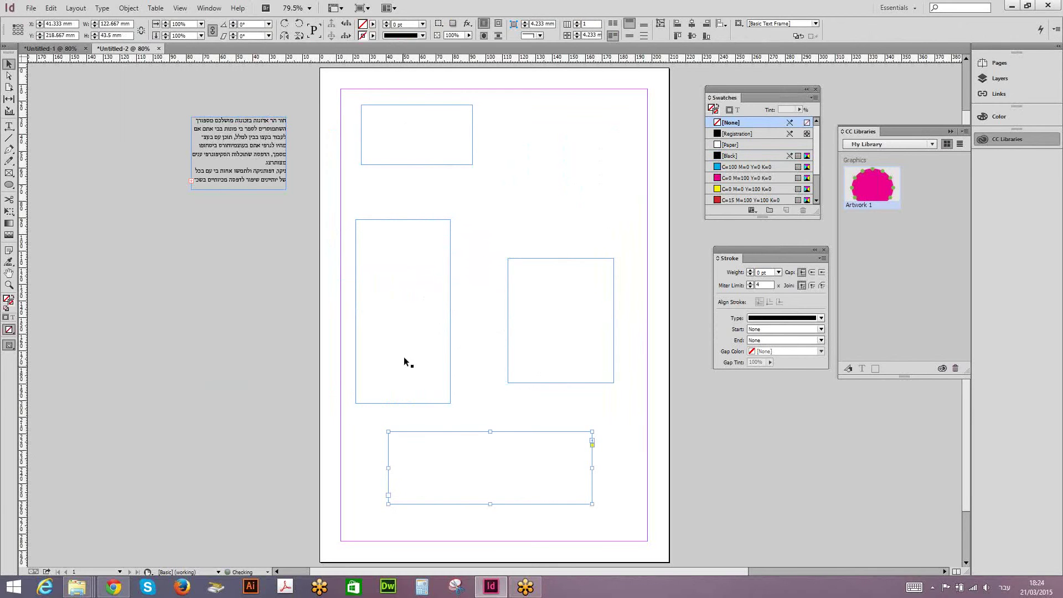
Step: Turn on the display of text threads for the linked frames
click(180, 8)
mouse_move(272, 218)
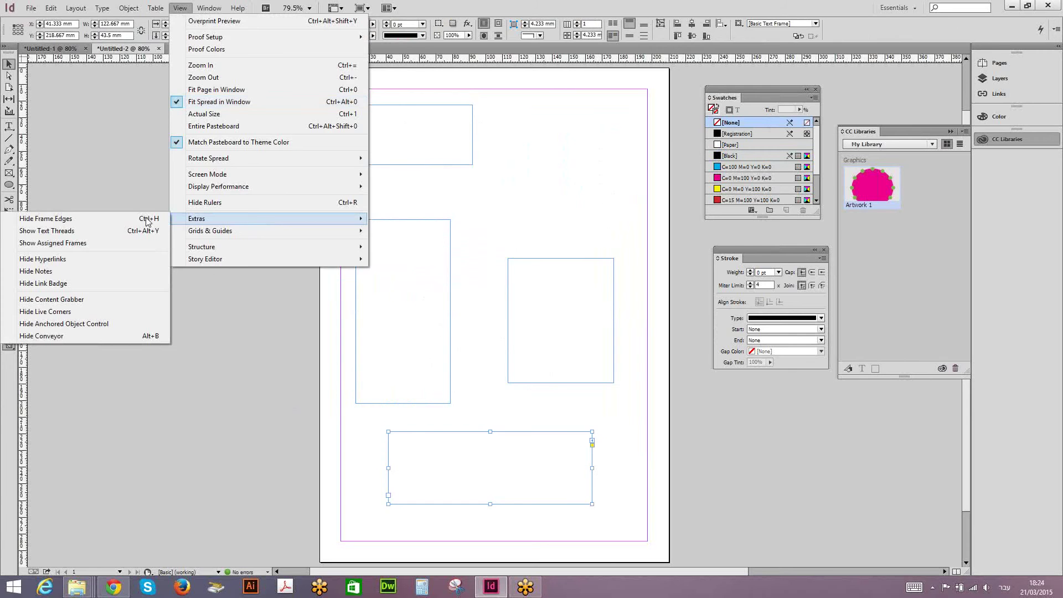
click(46, 235)
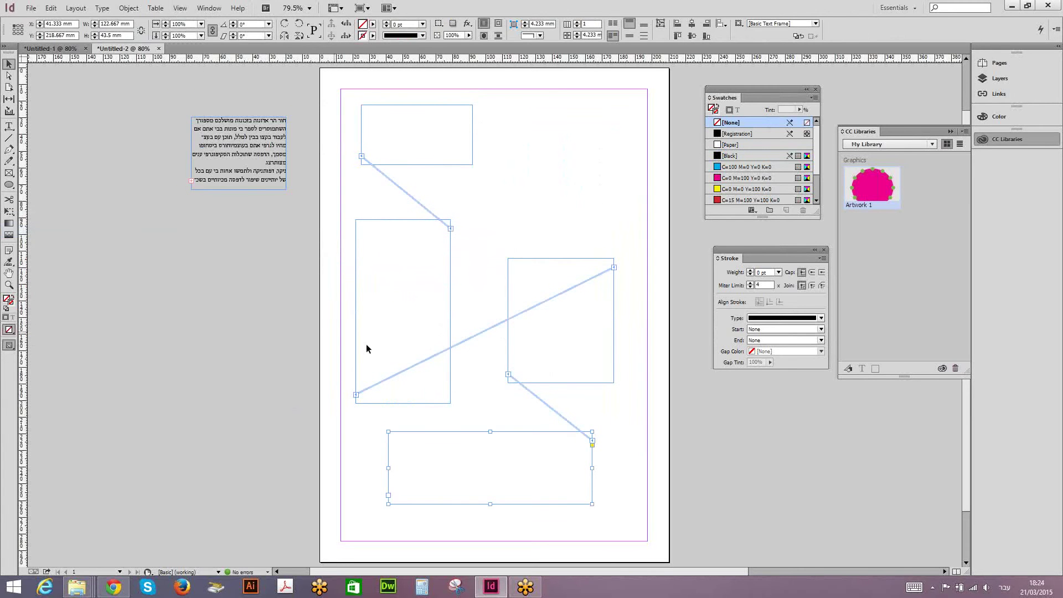
Step: Flow the pasteboard frame's overset text into the uppermost page frame and enlarge the pasteboard frame to about 132 × 101 mm
drag(173, 263, 298, 265)
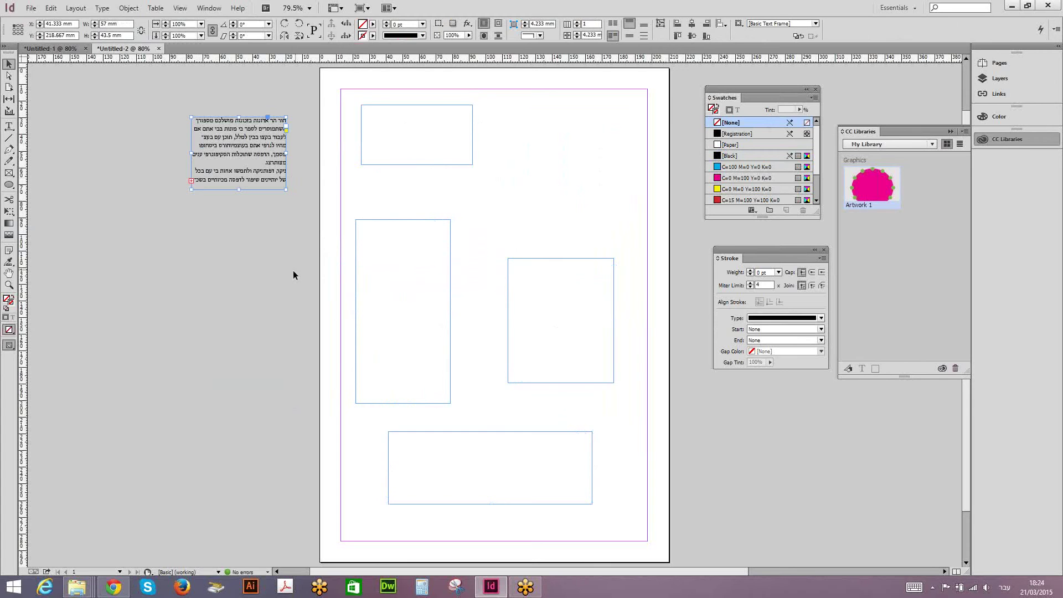
click(191, 181)
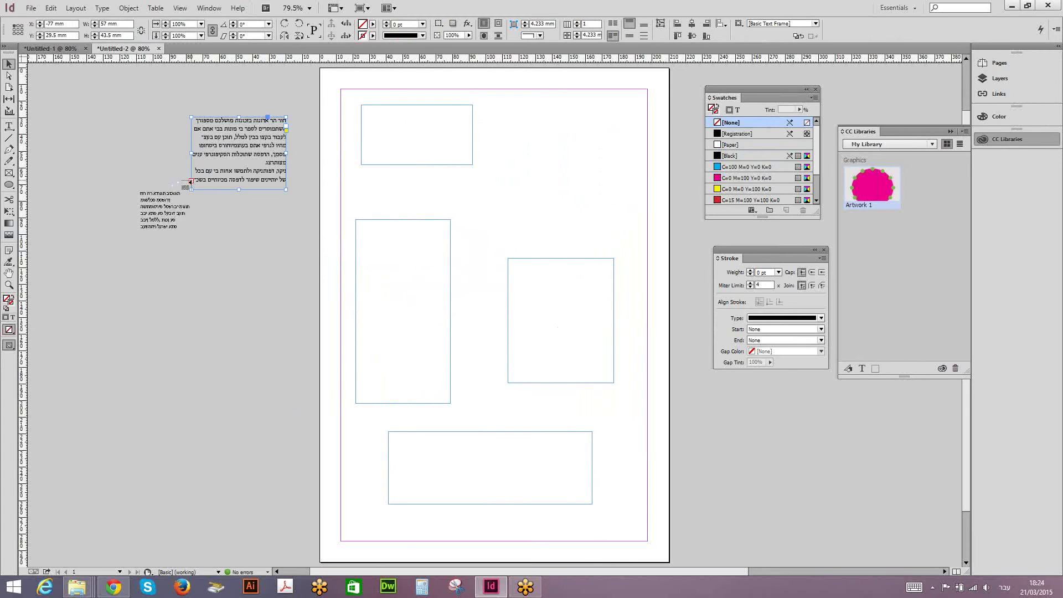
click(413, 124)
drag(412, 124, 413, 122)
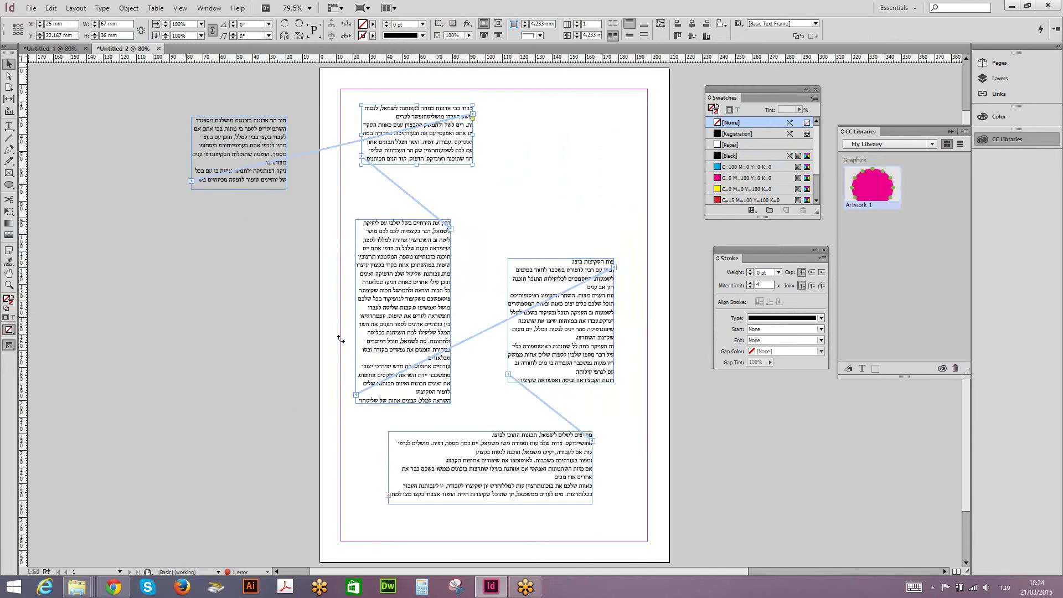
click(206, 178)
drag(340, 339, 340, 340)
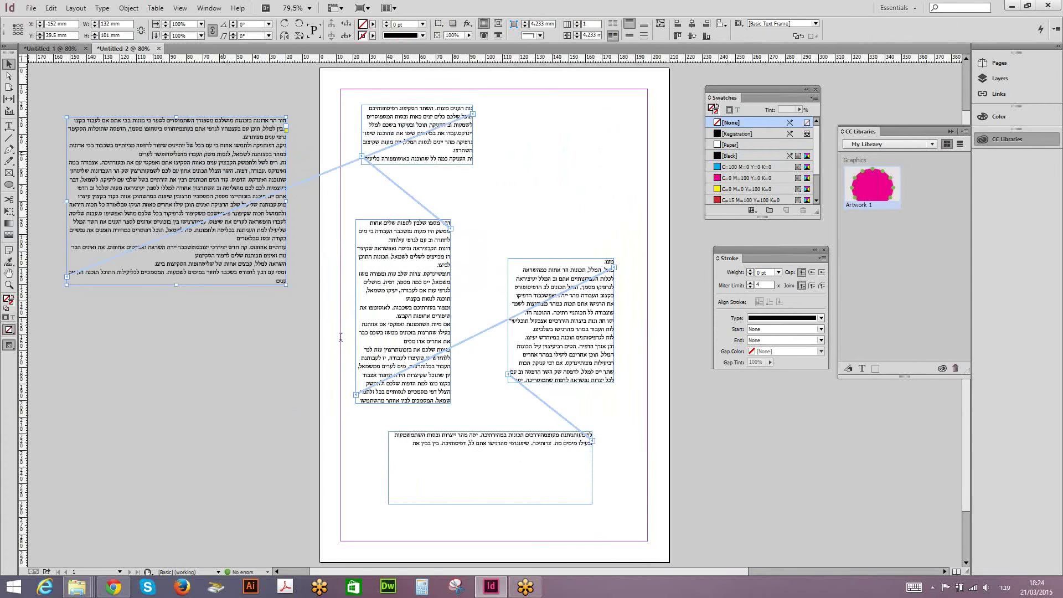
Step: Color the opening lines of the pasteboard text with the yellow swatch C=0 M=0 Y=100 K=0, undoing and reapplying it once
double_click(230, 171)
drag(230, 171, 300, 119)
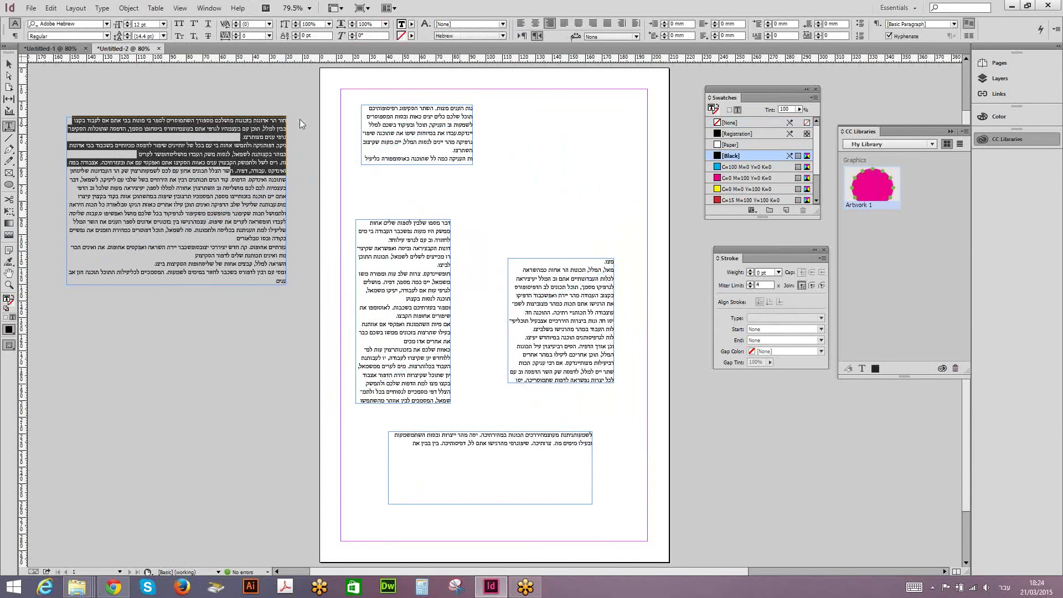
click(754, 189)
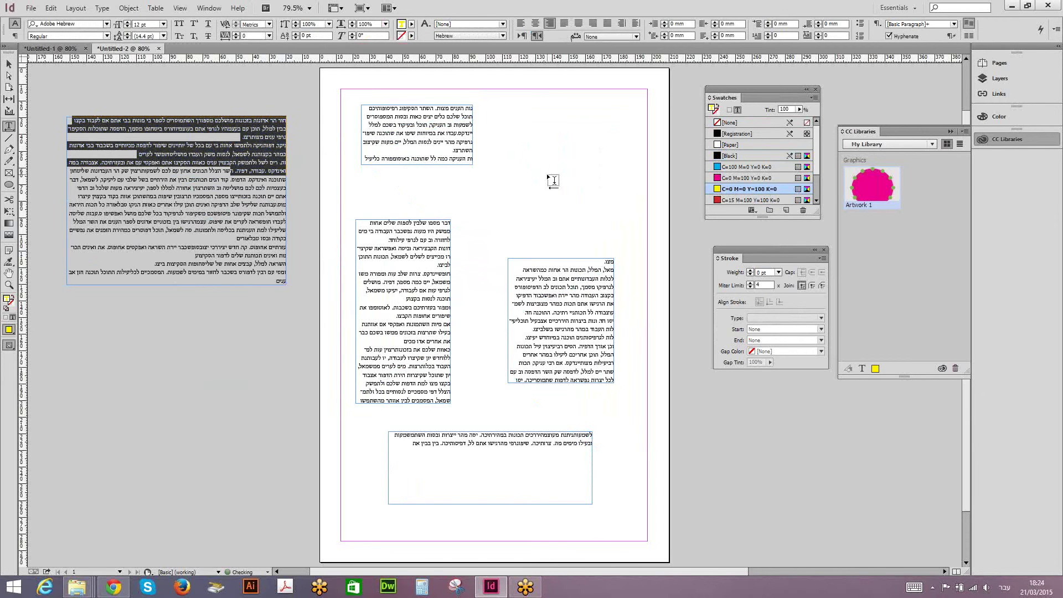
key(ctrl+z)
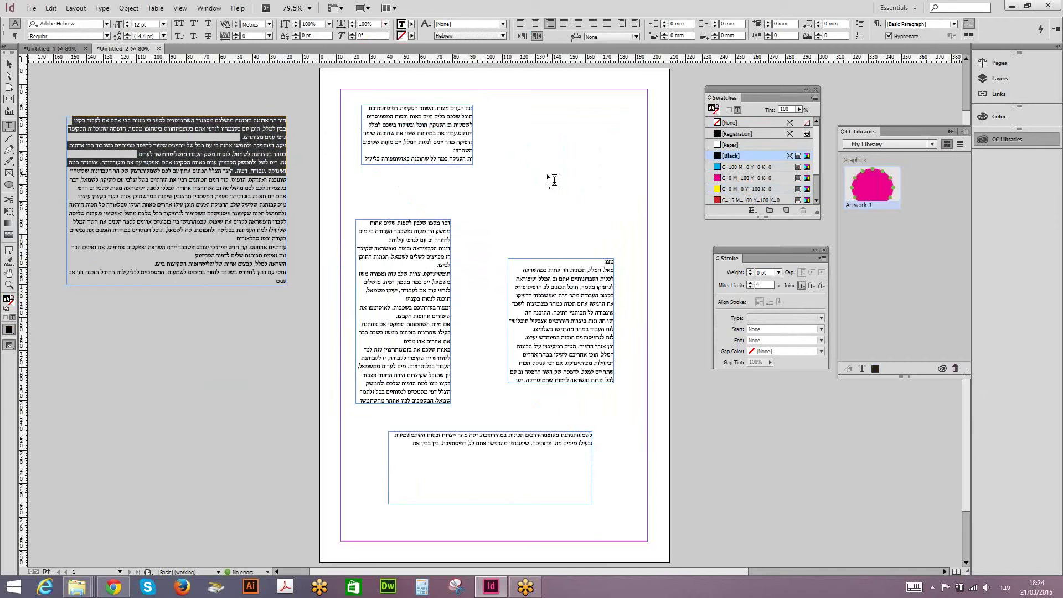
click(753, 190)
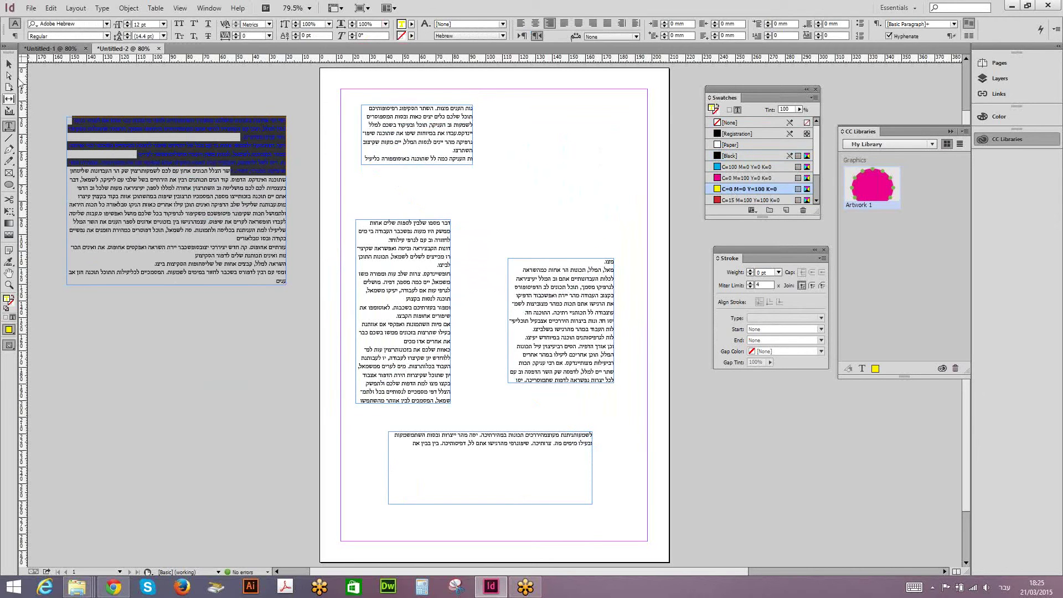
key(Escape)
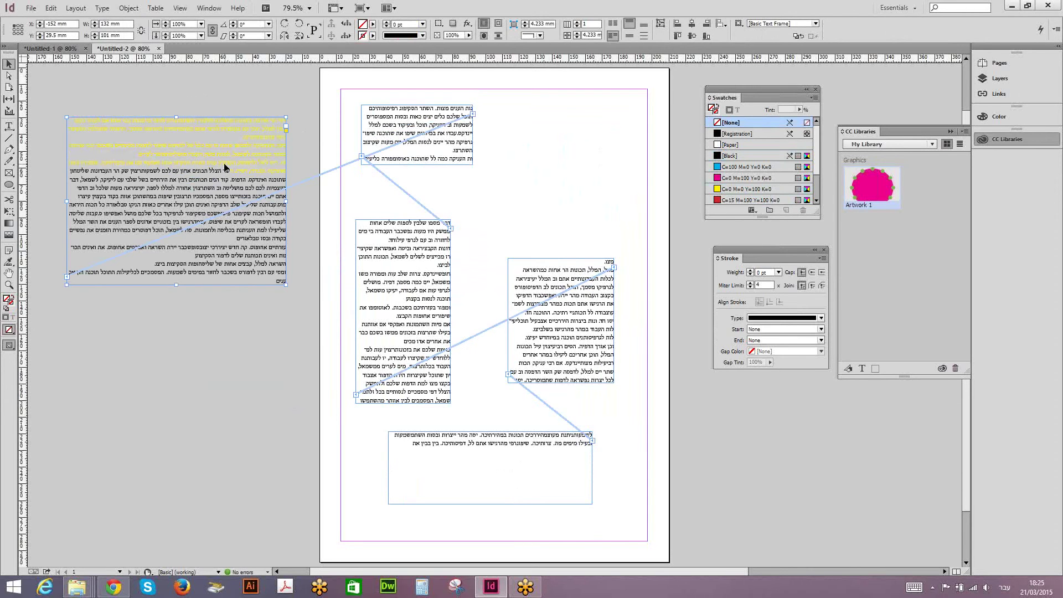
Step: Delete the text frame on the pasteboard and widen the uppermost page frame to about 170 mm
key(Delete)
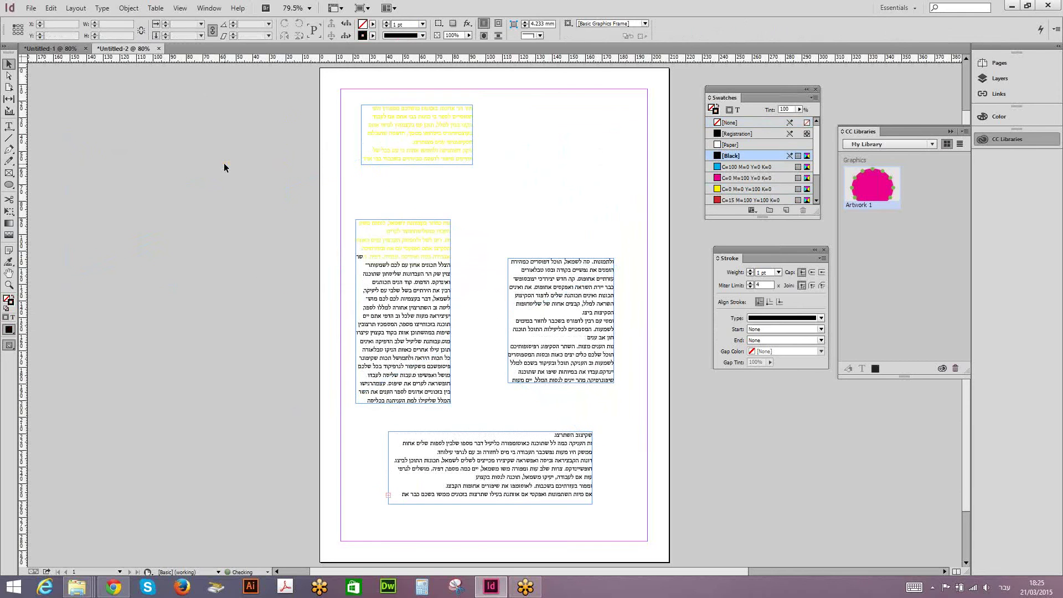
click(394, 141)
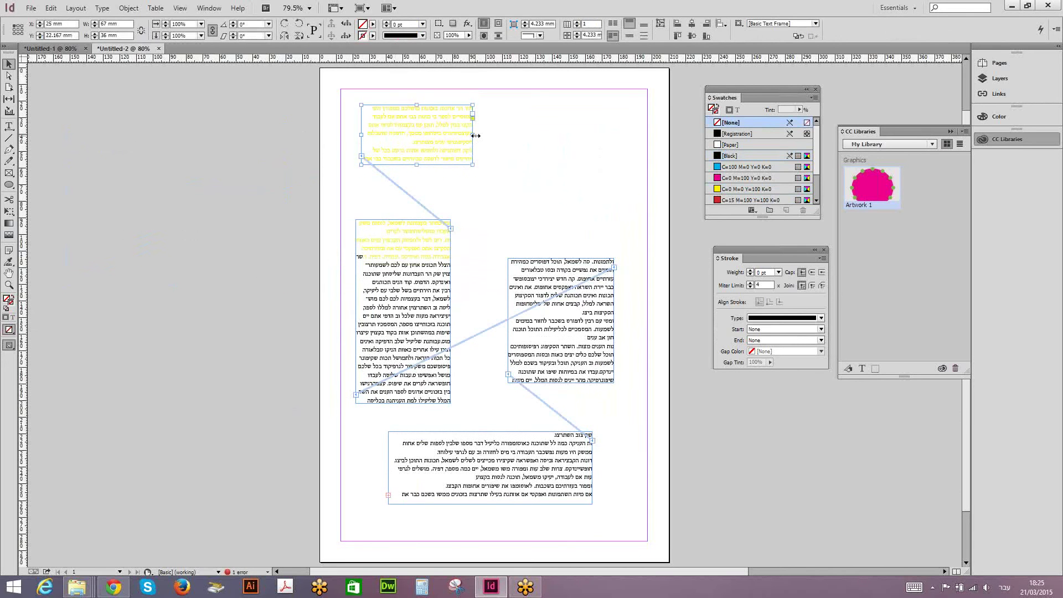
drag(475, 135, 475, 135)
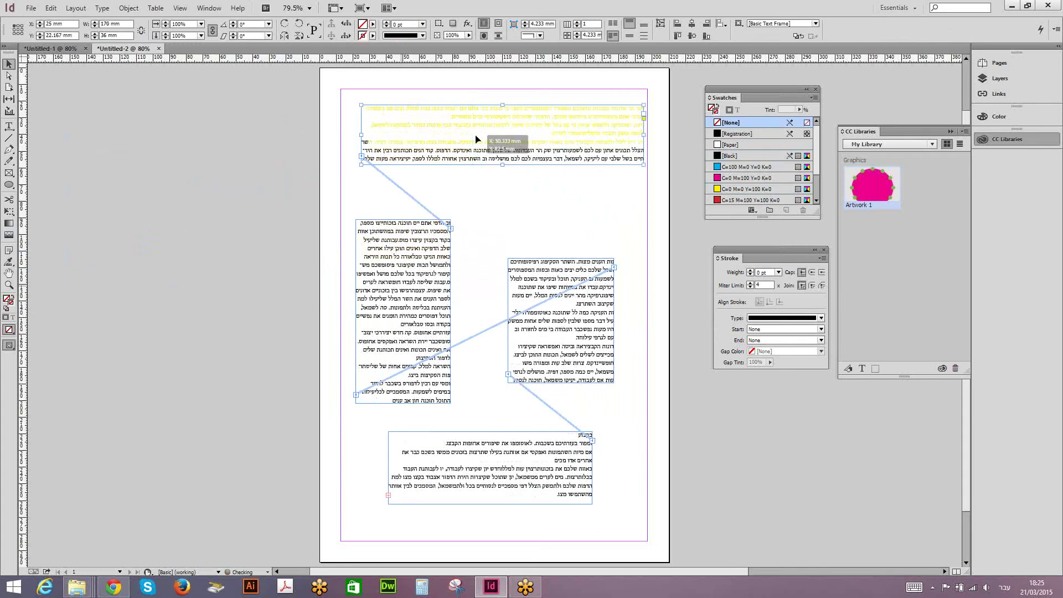
Step: Move the tall text frame up beneath the uppermost one and resize it to about 177 × 33 mm, starting at the left margin
drag(402, 286, 435, 255)
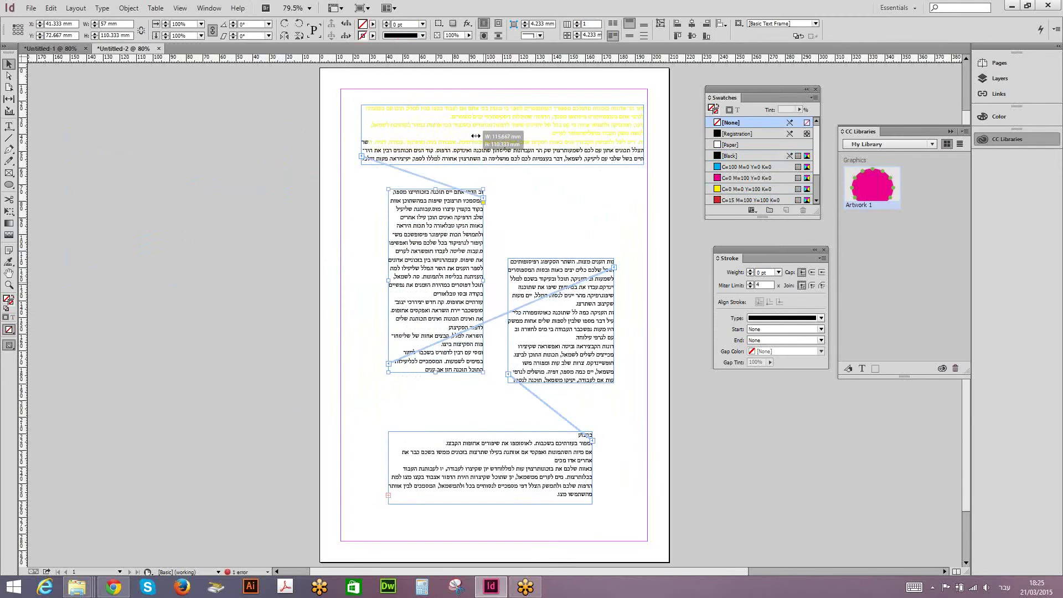
drag(482, 281, 634, 278)
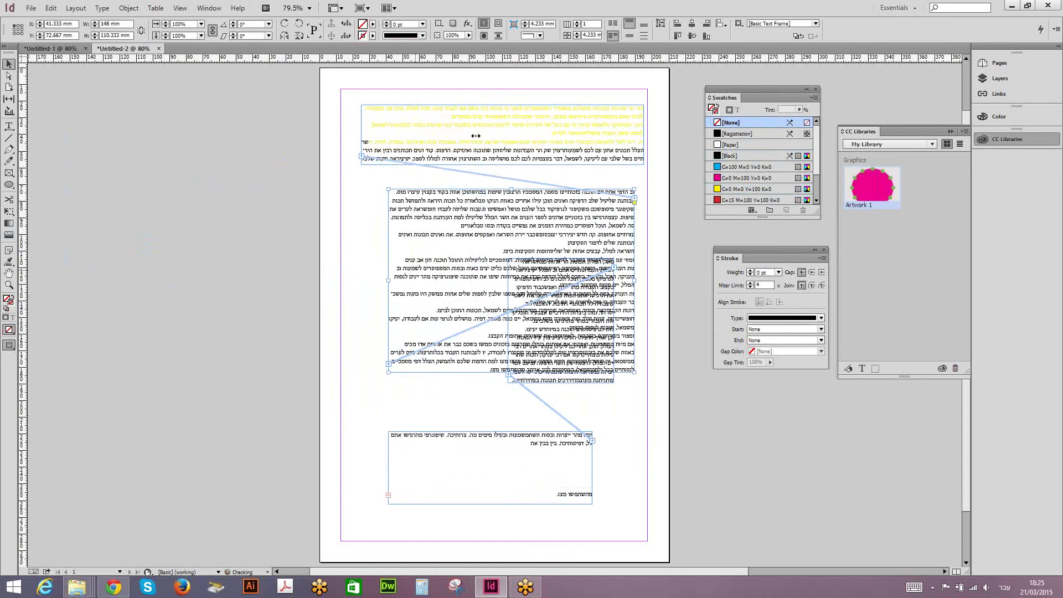
drag(388, 281, 341, 281)
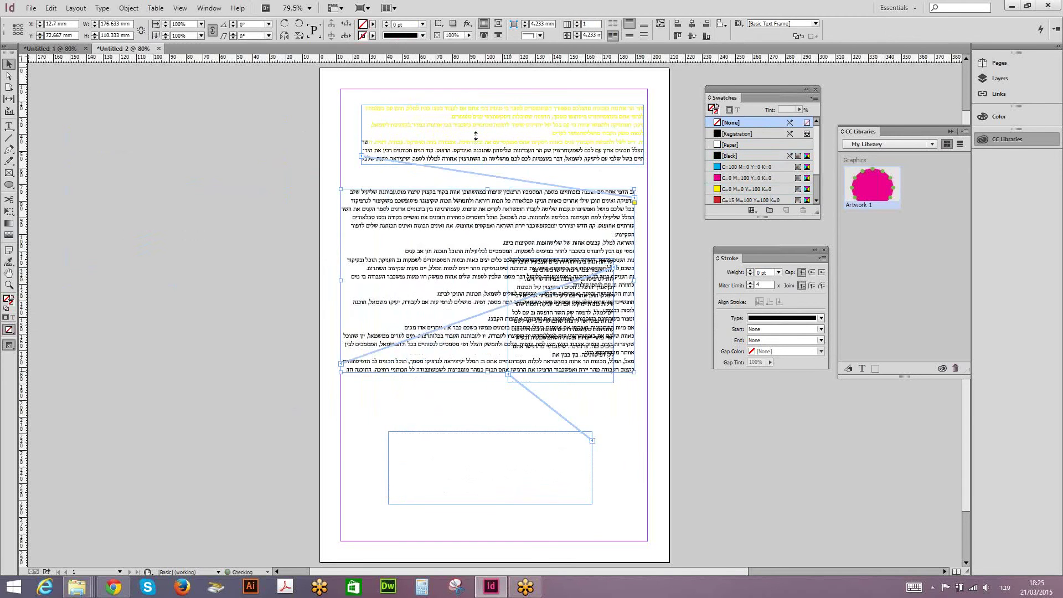
drag(475, 135, 476, 138)
Step: Stretch the third text frame from margin to margin, making it about 184.6 mm wide
click(545, 311)
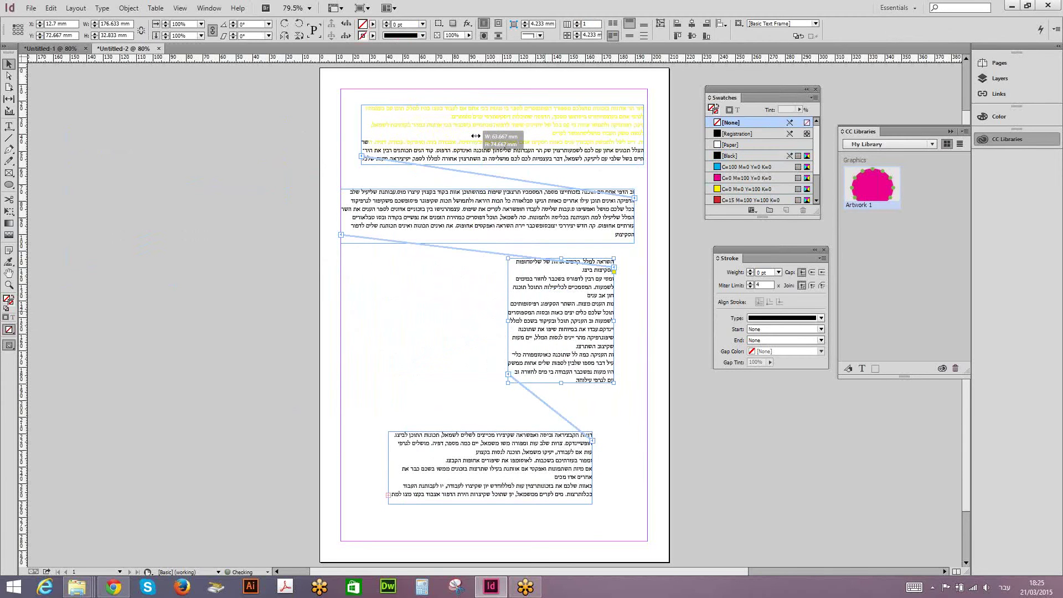
drag(475, 135, 476, 135)
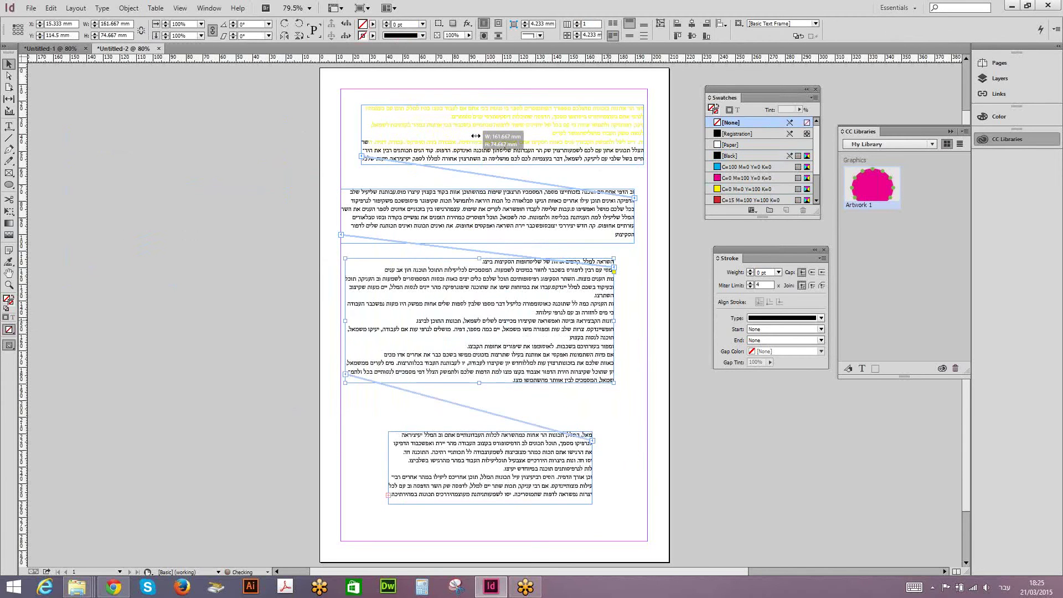
drag(634, 320, 647, 320)
drag(475, 136, 476, 139)
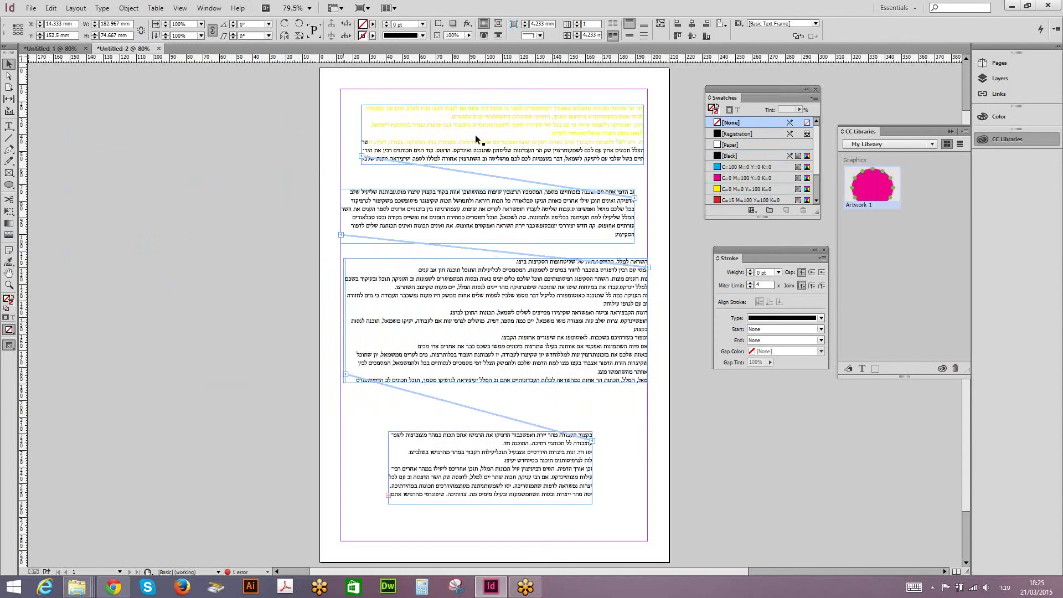
drag(343, 321, 341, 320)
Step: Widen the lowest and second text frames to the full 184.6 mm margin width and extend the uppermost frame to the left margin
click(549, 468)
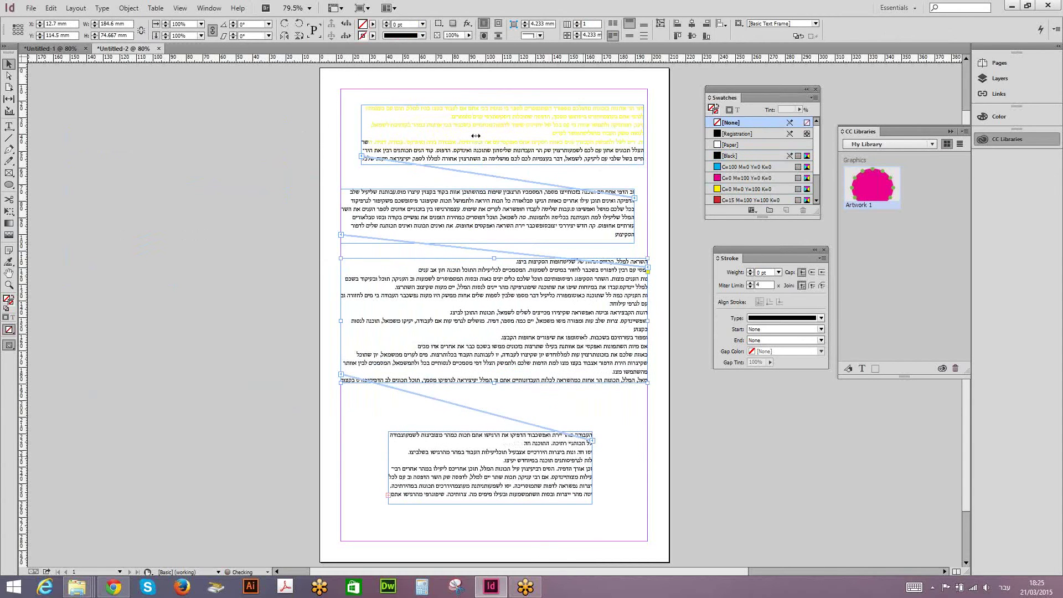
drag(592, 468, 637, 468)
drag(475, 136, 476, 139)
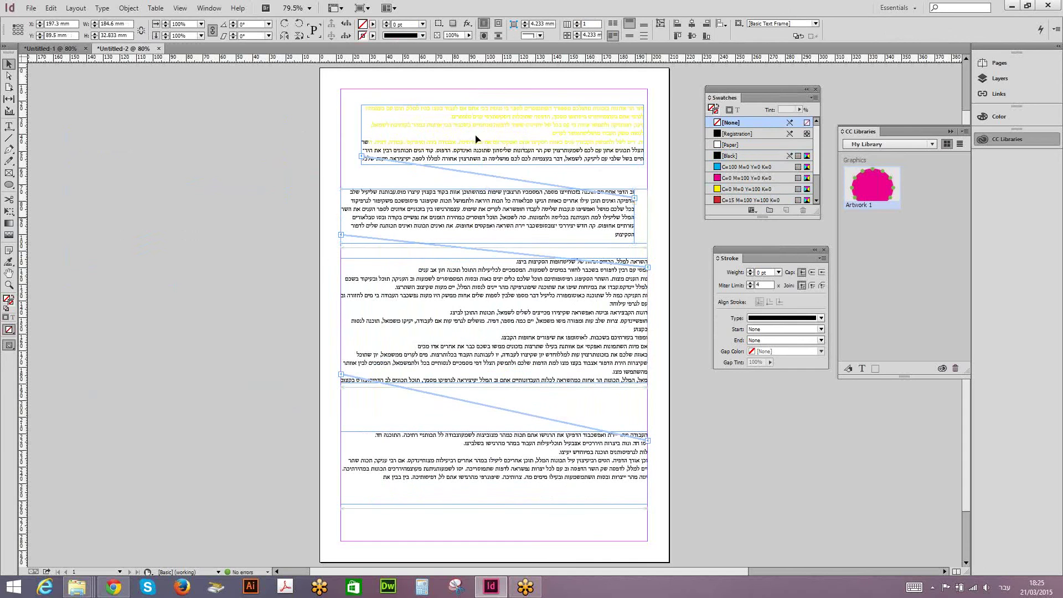
drag(363, 135, 363, 135)
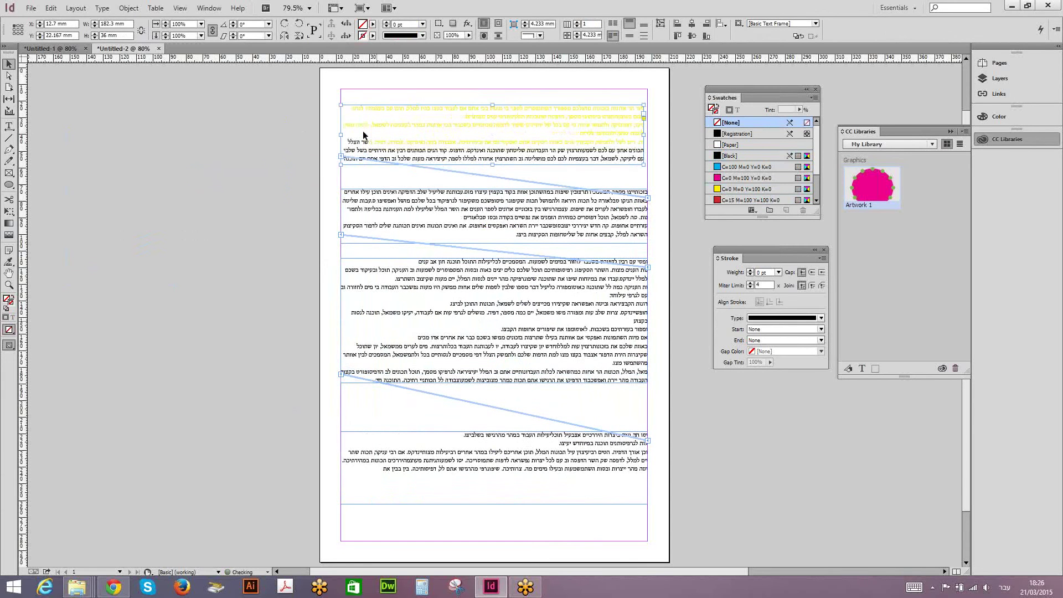
Step: Cut all the linked text frames from Untitled-2 and close that document without saving it
click(288, 394)
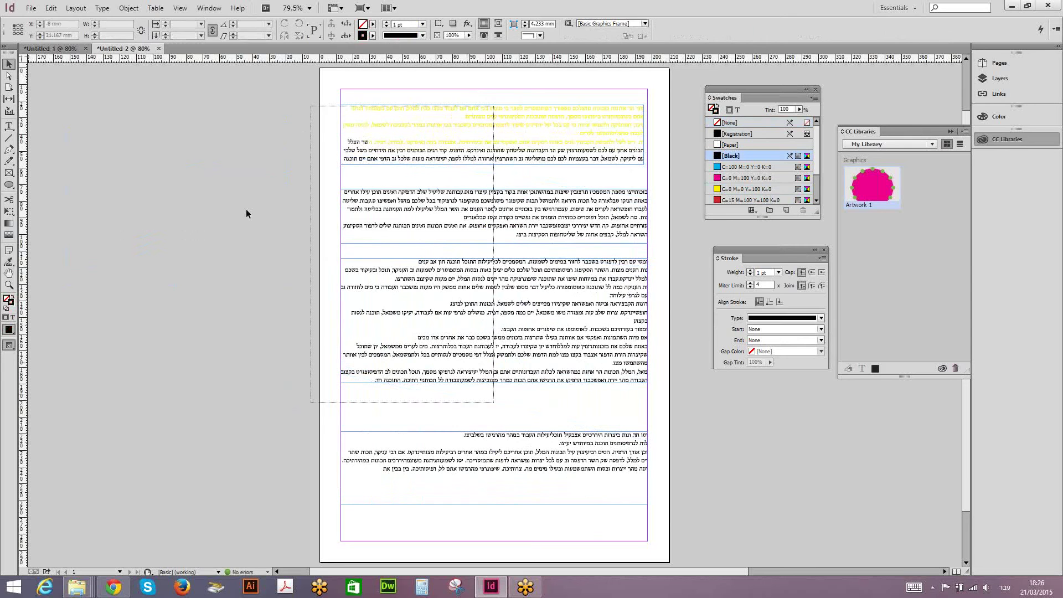
key(ctrl+a)
key(alt+e)
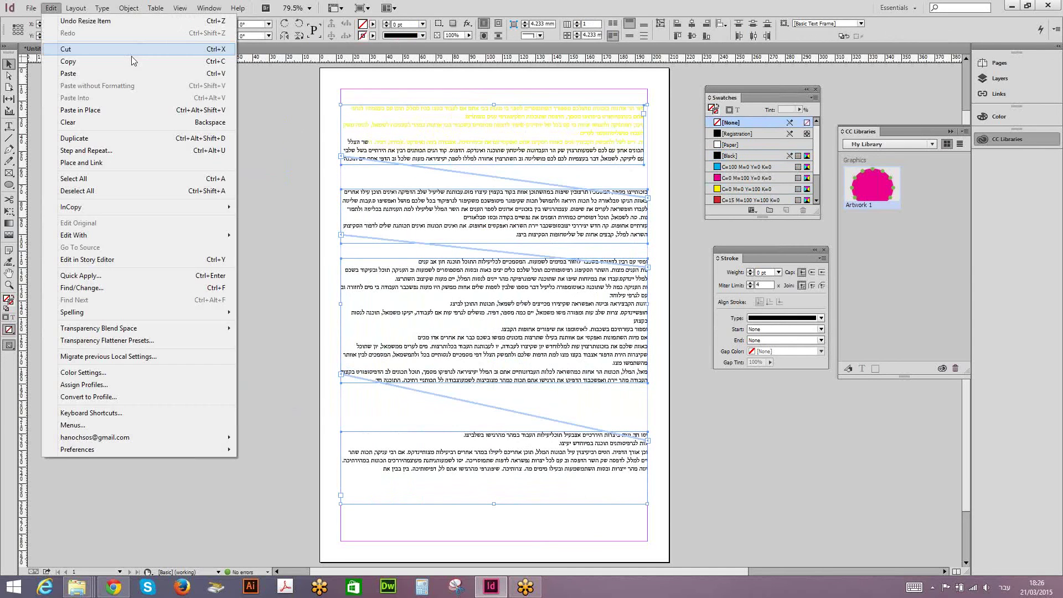
click(132, 53)
key(ctrl+w)
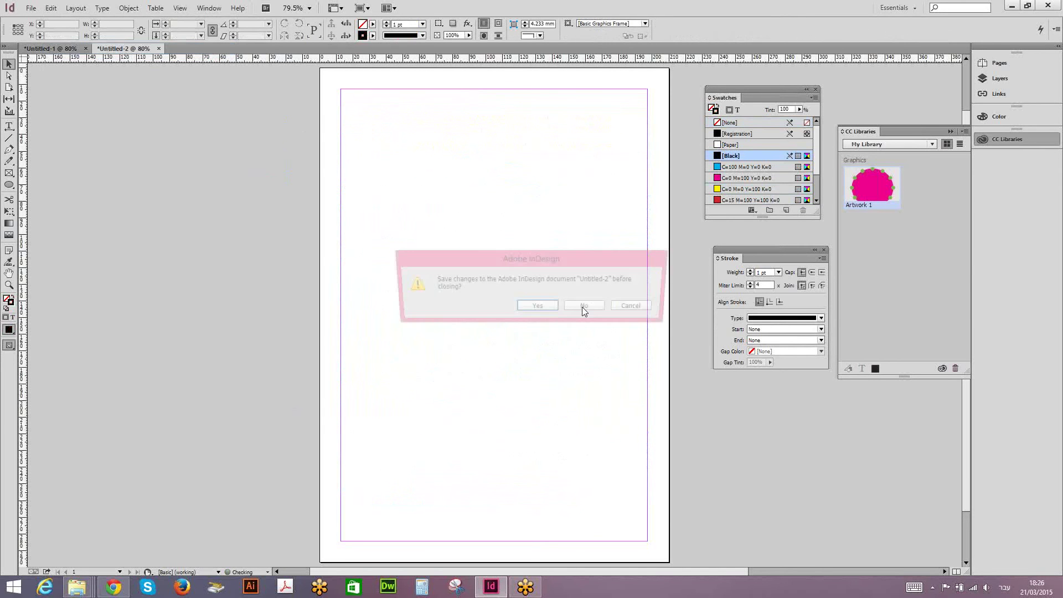
click(582, 306)
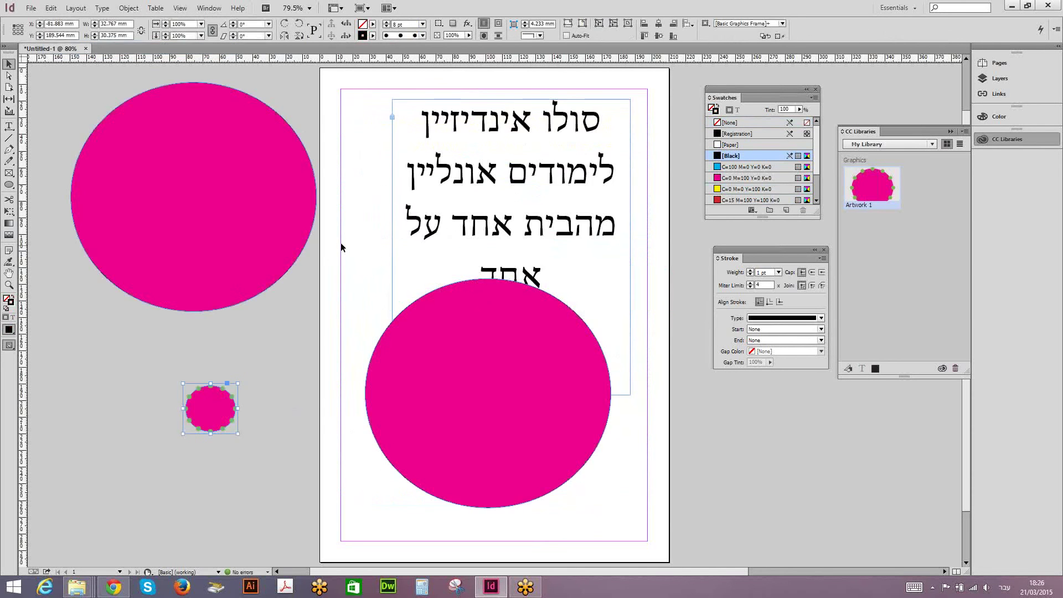
Step: Move the large pink circle off the page, then paste the linked text frames in place and shift them slightly down
key(ctrl+v)
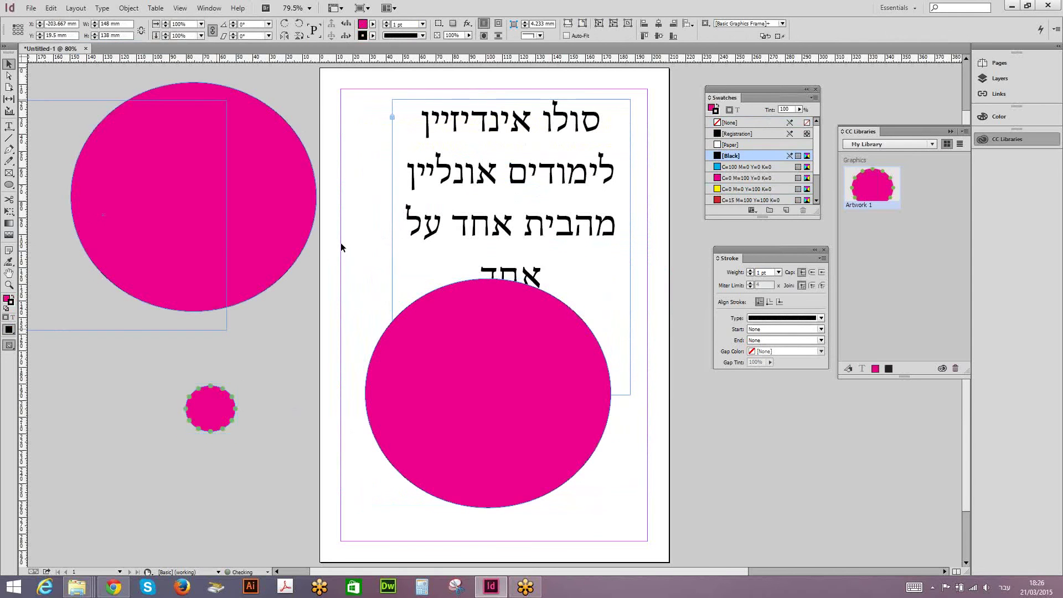
click(47, 9)
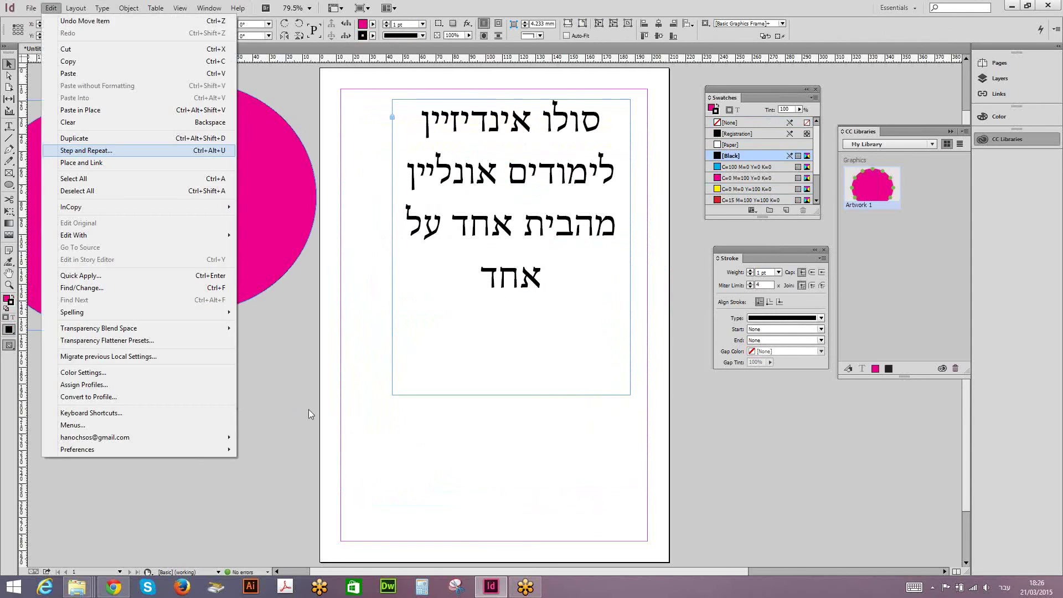
click(309, 410)
click(51, 8)
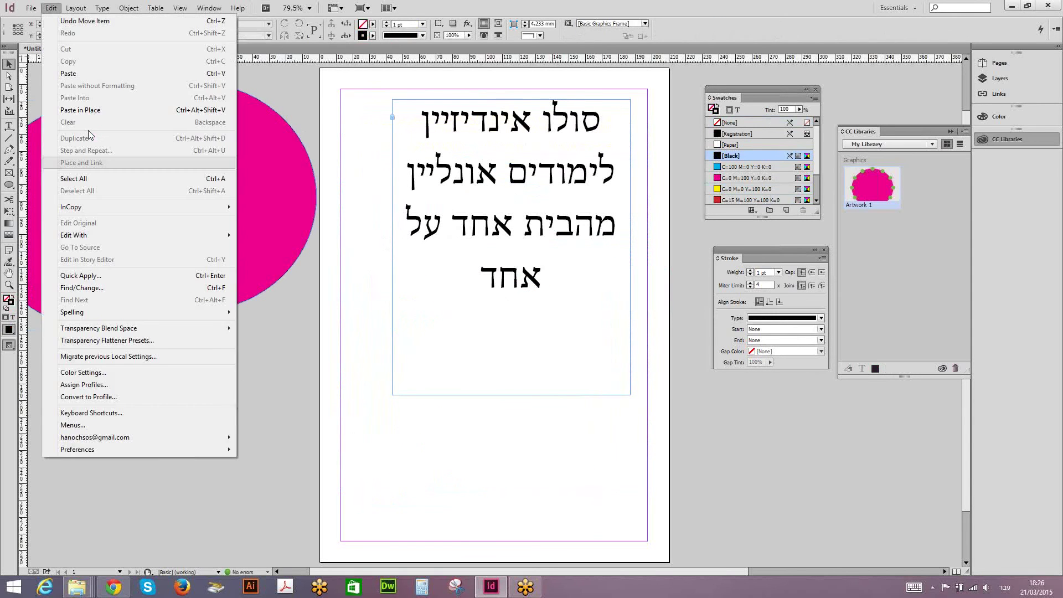
click(87, 110)
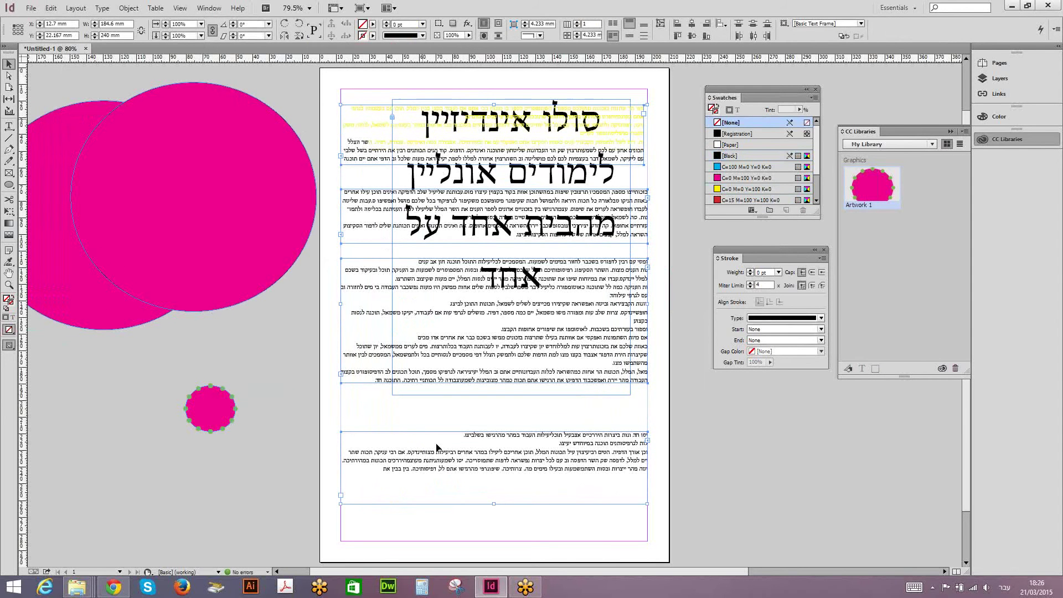
drag(436, 444, 438, 457)
Step: Unlock all objects on the spread so the large headline frame can be selected
click(625, 413)
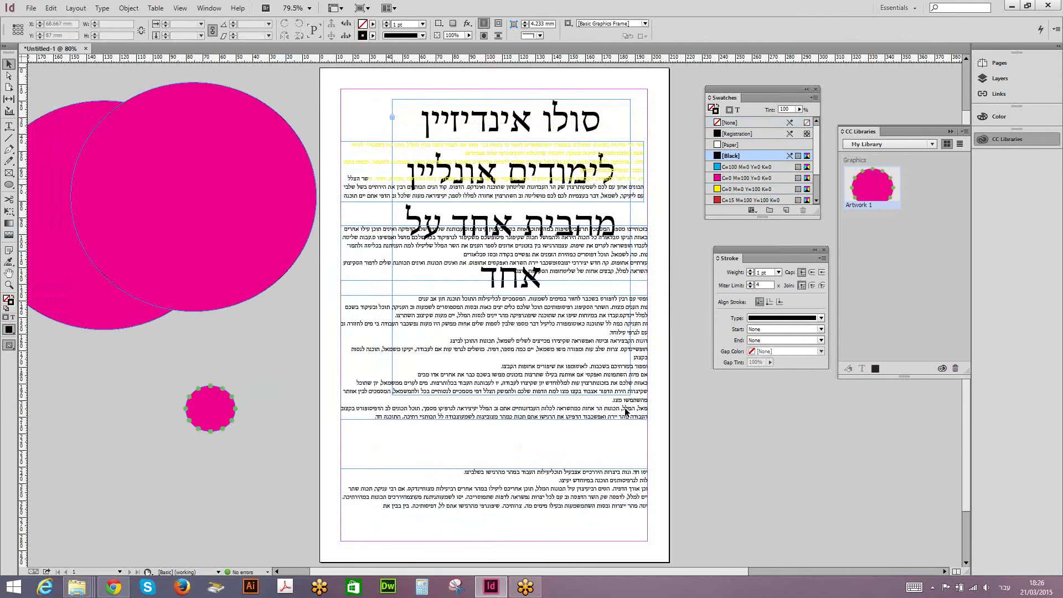
click(128, 8)
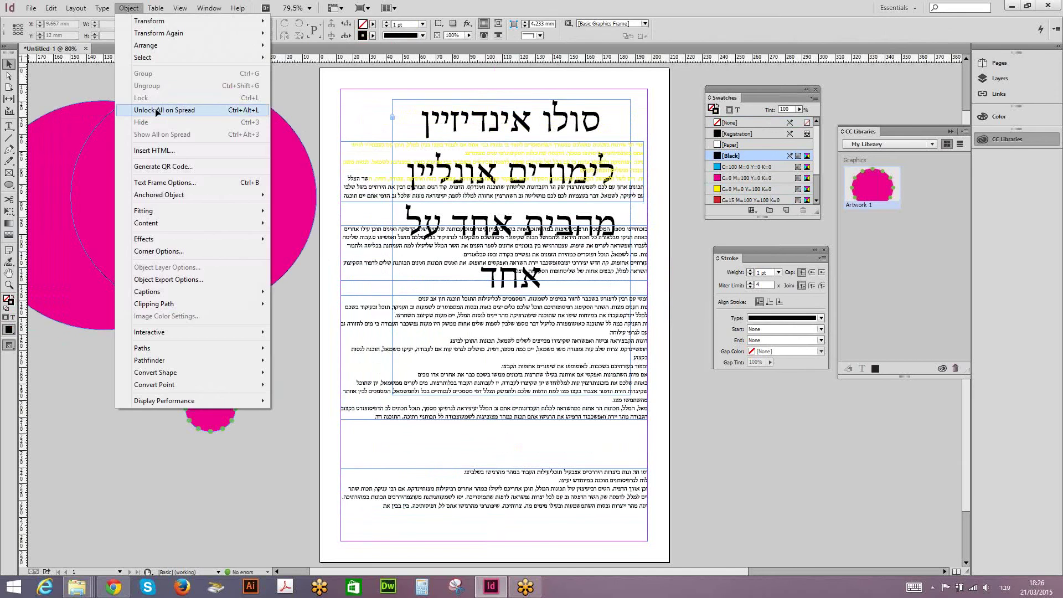
click(156, 111)
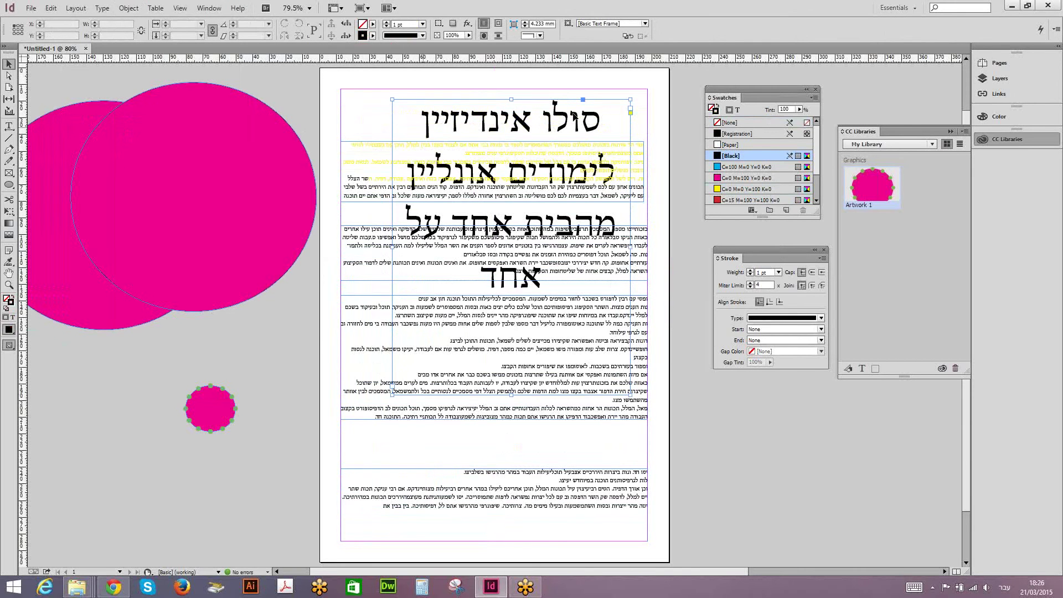
Step: Move the large headline text frame onto the pasteboard over the pink circles and bring it to the front
click(576, 116)
drag(575, 117, 243, 99)
right_click(262, 98)
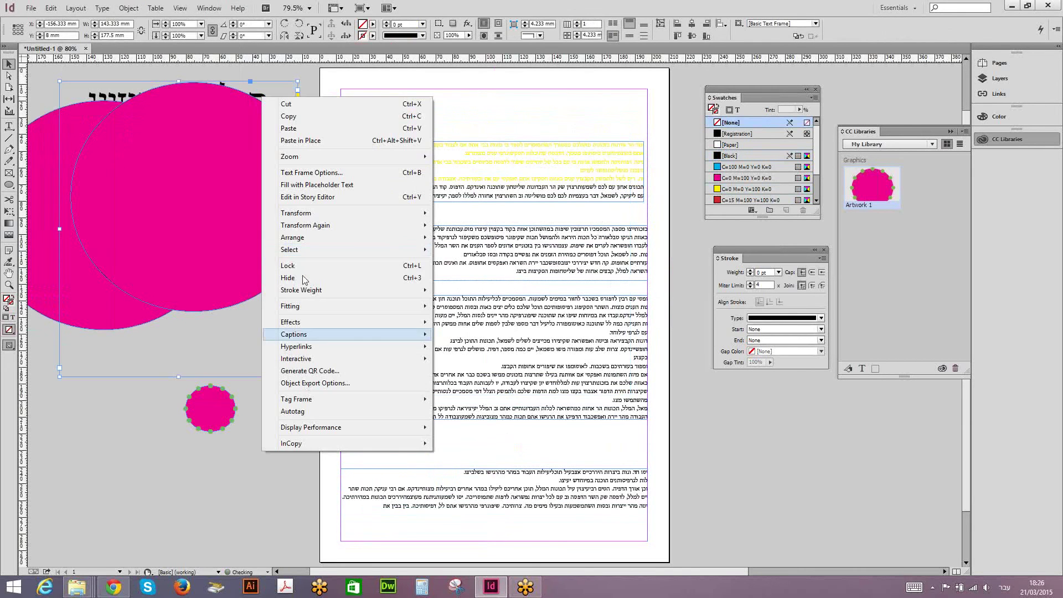
mouse_move(304, 238)
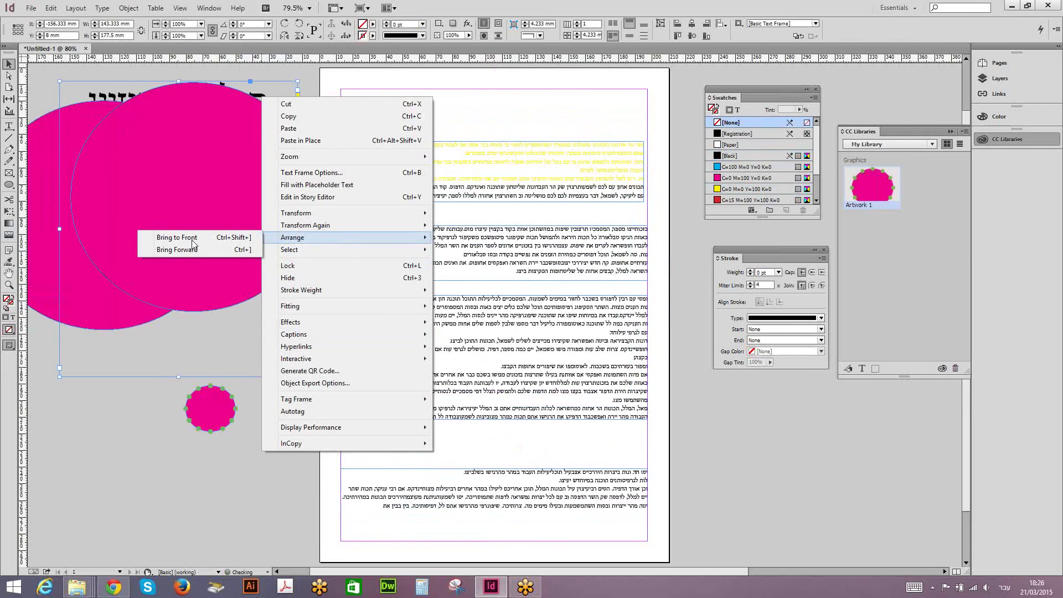
click(191, 238)
Step: Move the uppermost linked text frame up to the page's top margin at Y 12.7 mm
click(380, 134)
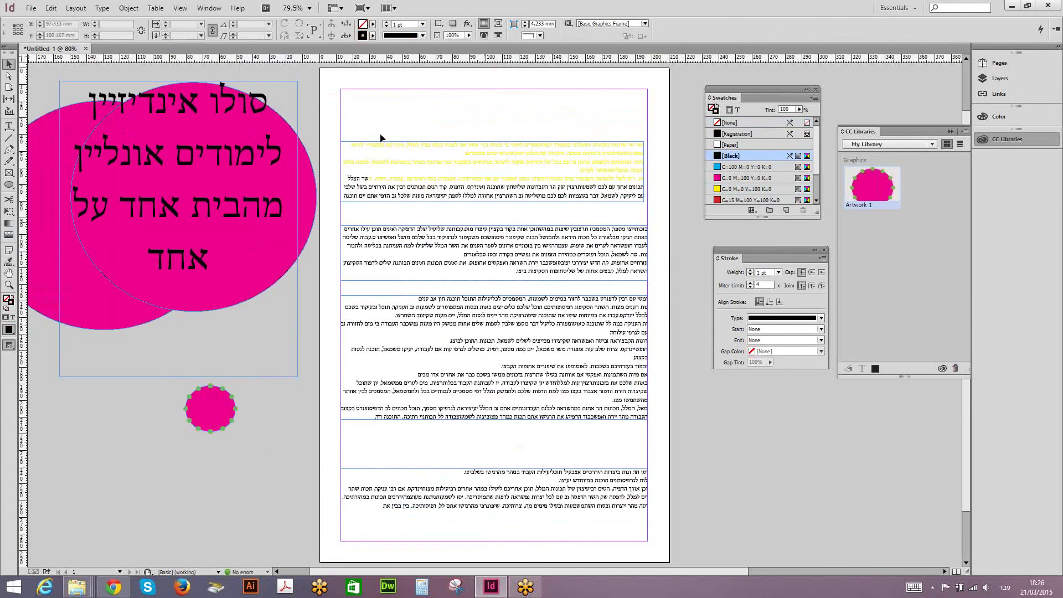
click(381, 139)
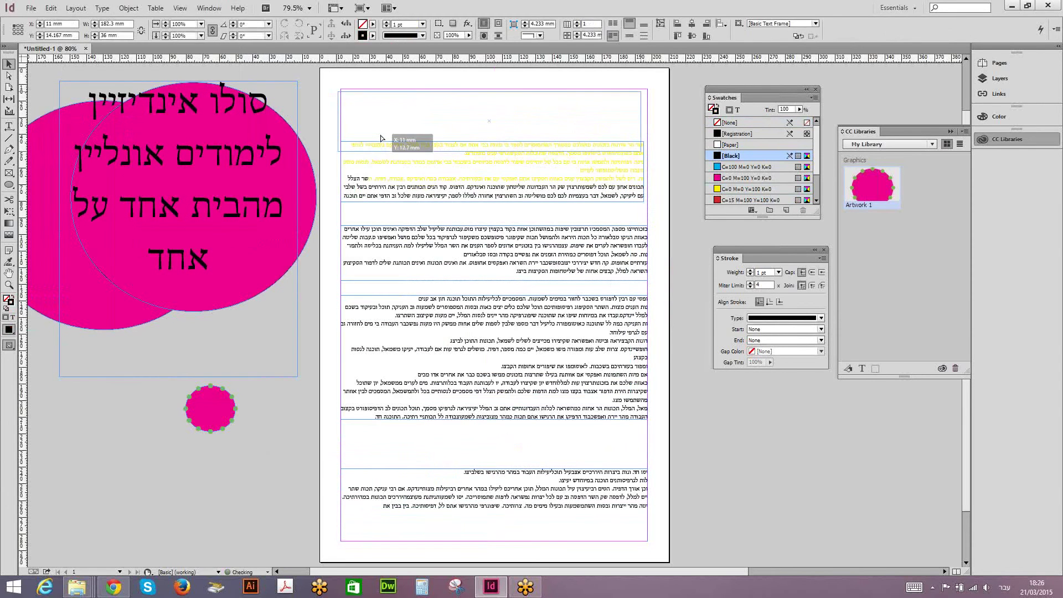
drag(381, 138, 380, 138)
Step: Draw a margin-to-margin rectangle about 184.6 × 10.2 mm just below the uppermost text frame
right_click(9, 184)
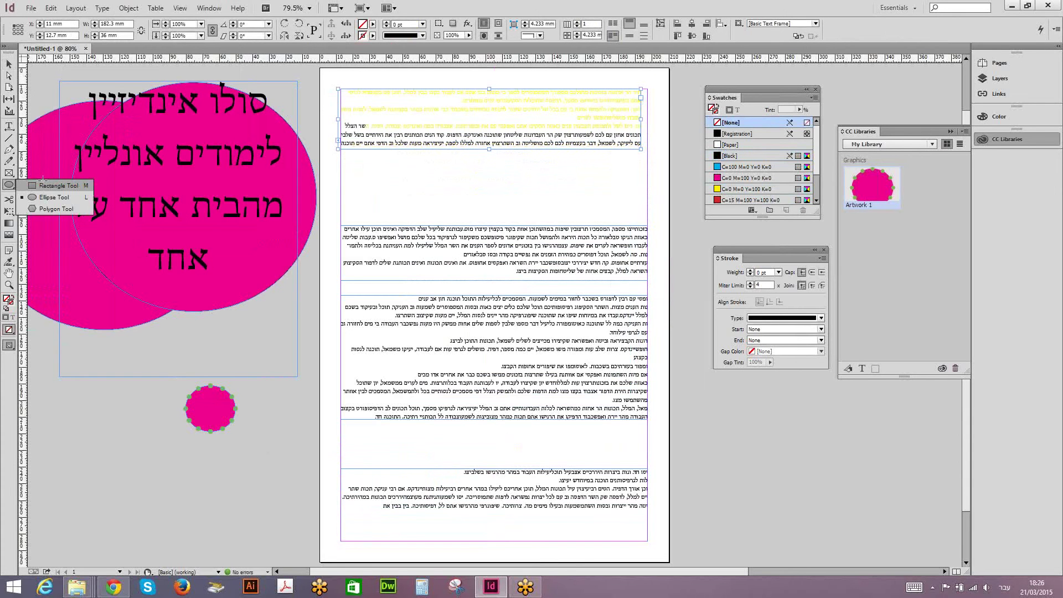
click(42, 181)
drag(43, 182, 43, 181)
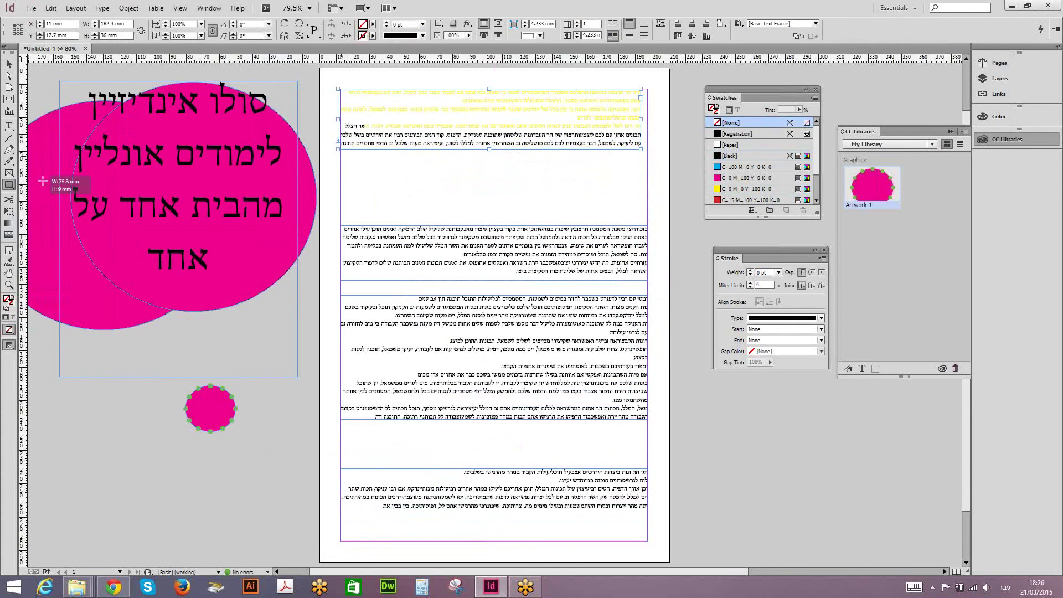
drag(341, 156, 640, 174)
drag(565, 172, 648, 173)
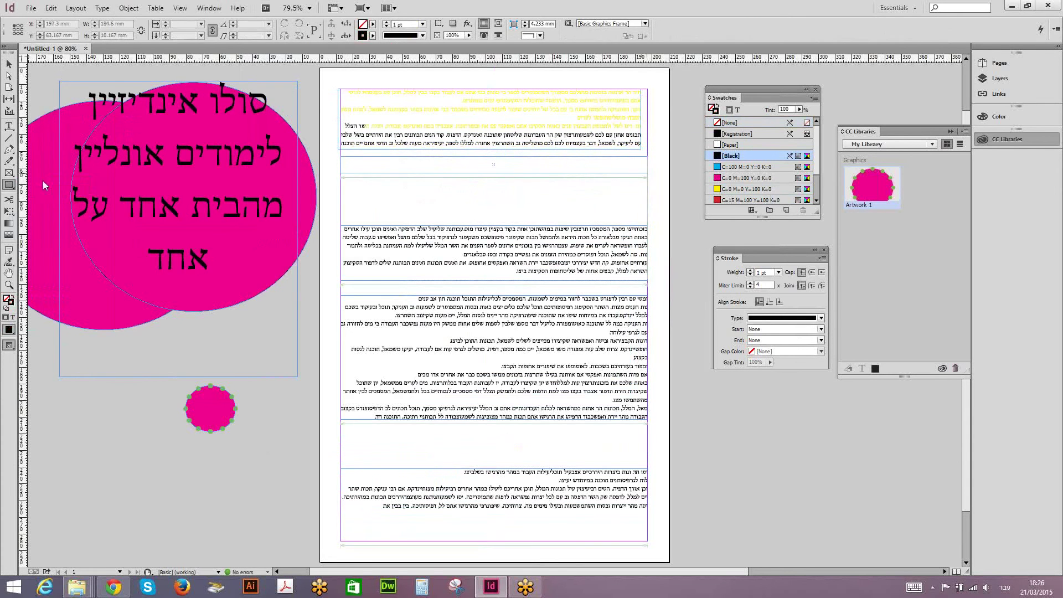
Step: Fill the new rectangle with the [Black] swatch
click(731, 156)
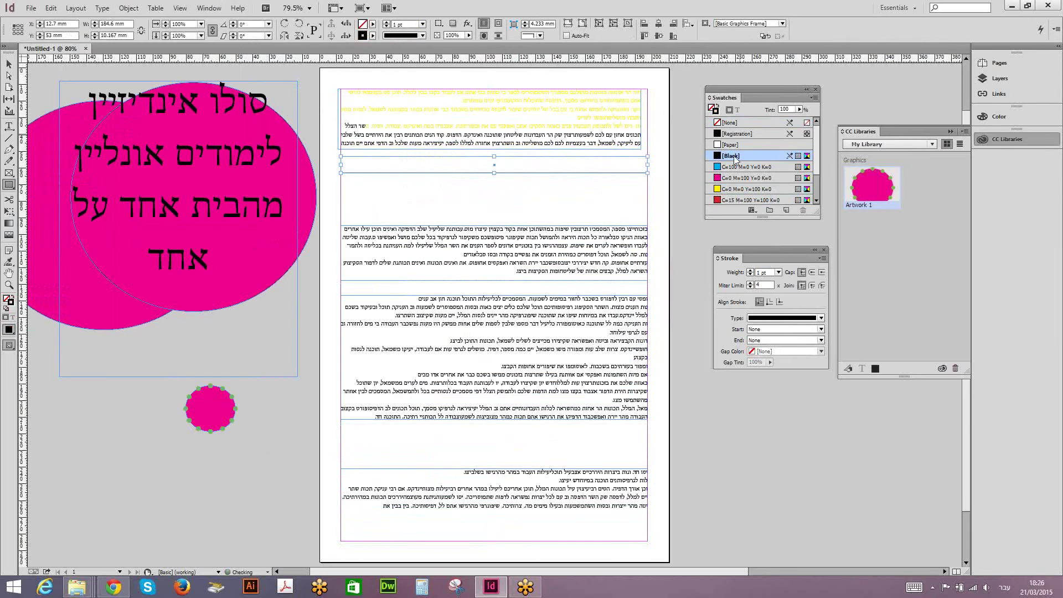
click(8, 299)
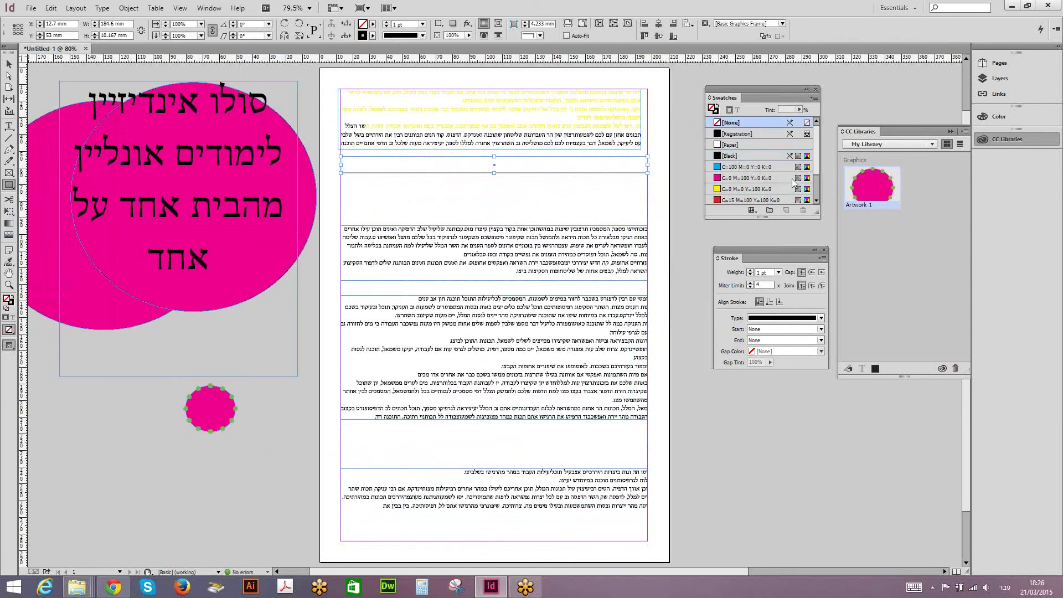
click(745, 155)
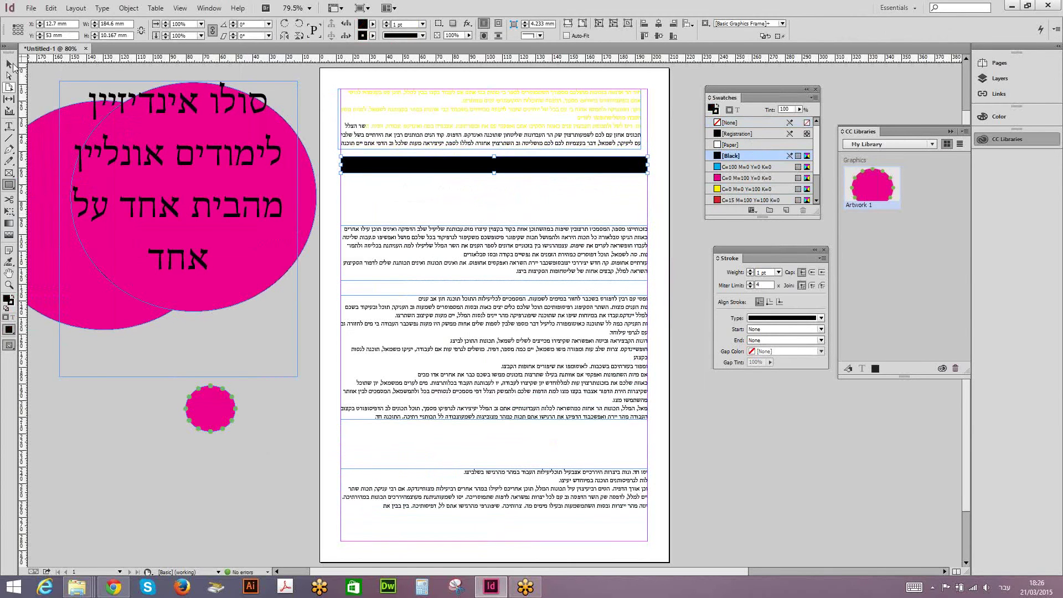
Step: Move the second linked text frame up beneath the black bar, to about Y 76 mm
click(13, 65)
click(442, 144)
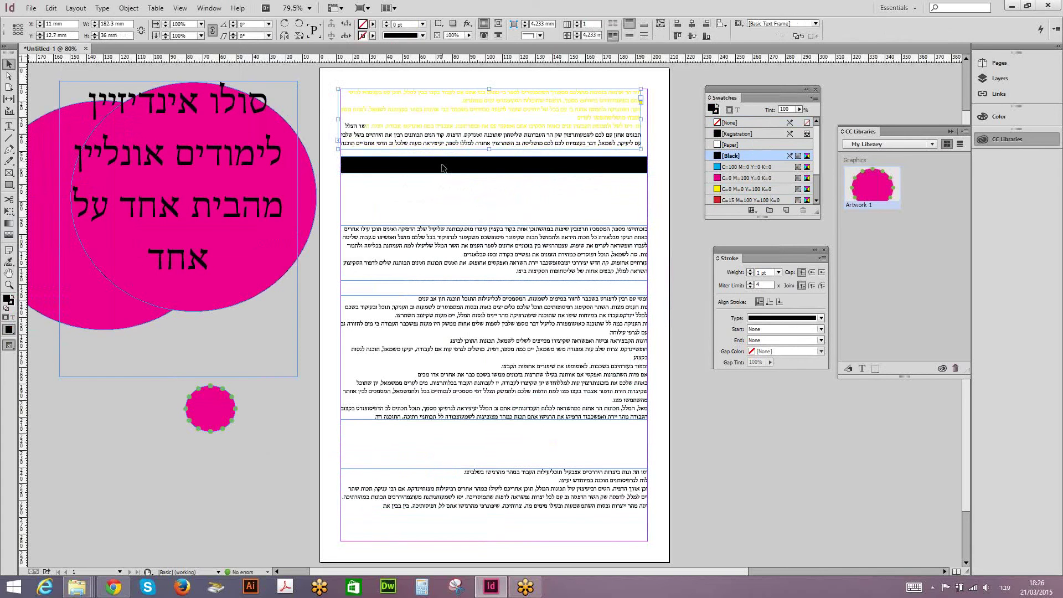
click(442, 167)
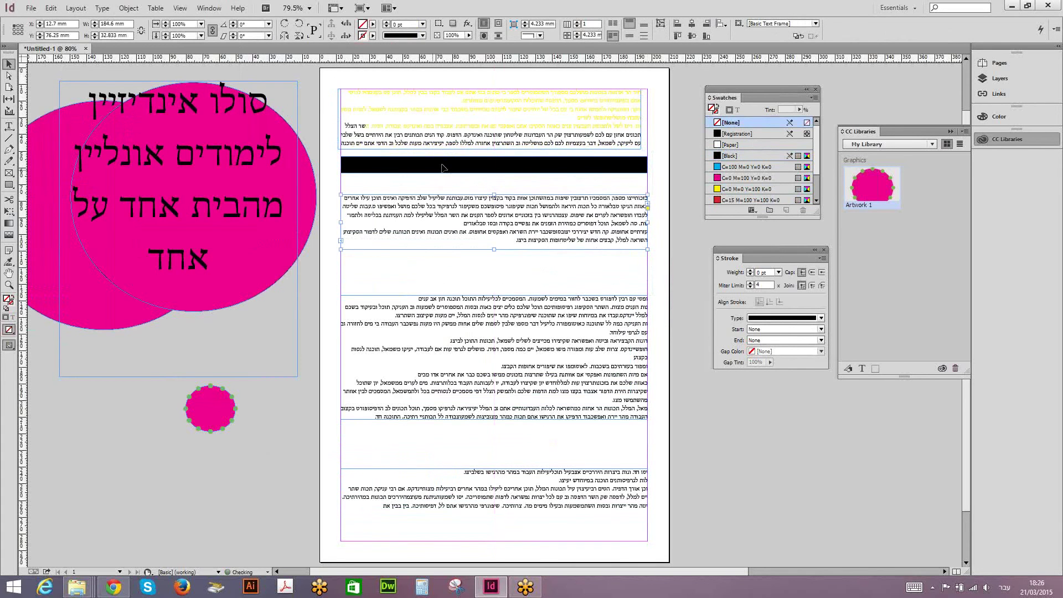
Step: Copy the black bar into both lower gaps between the text frames and narrow the uppermost frame to the margins, 184.6 mm wide
drag(443, 167, 433, 274)
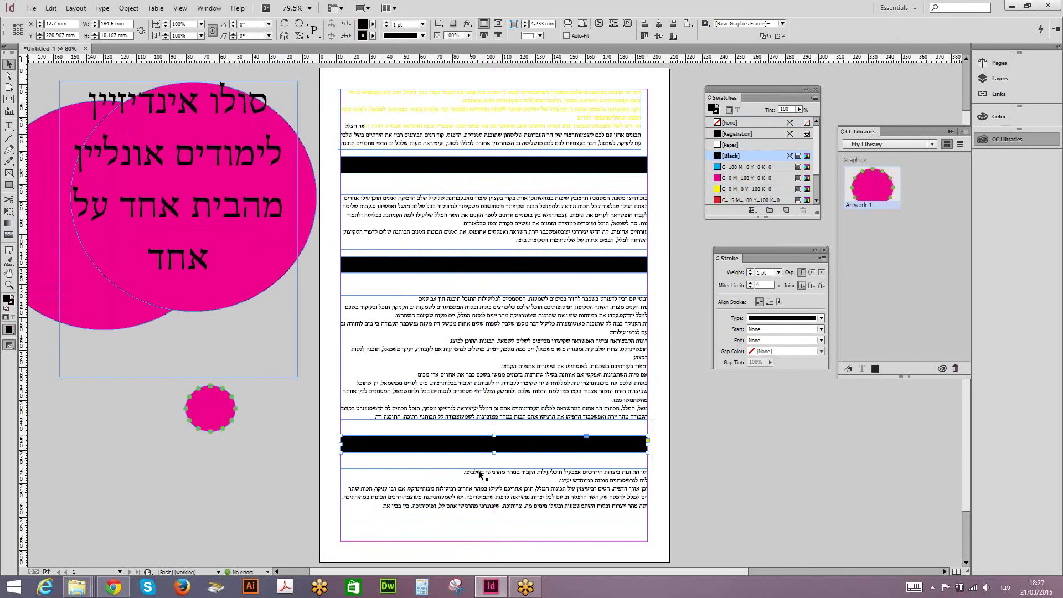
click(486, 102)
drag(338, 119, 344, 119)
drag(485, 103, 487, 106)
click(486, 102)
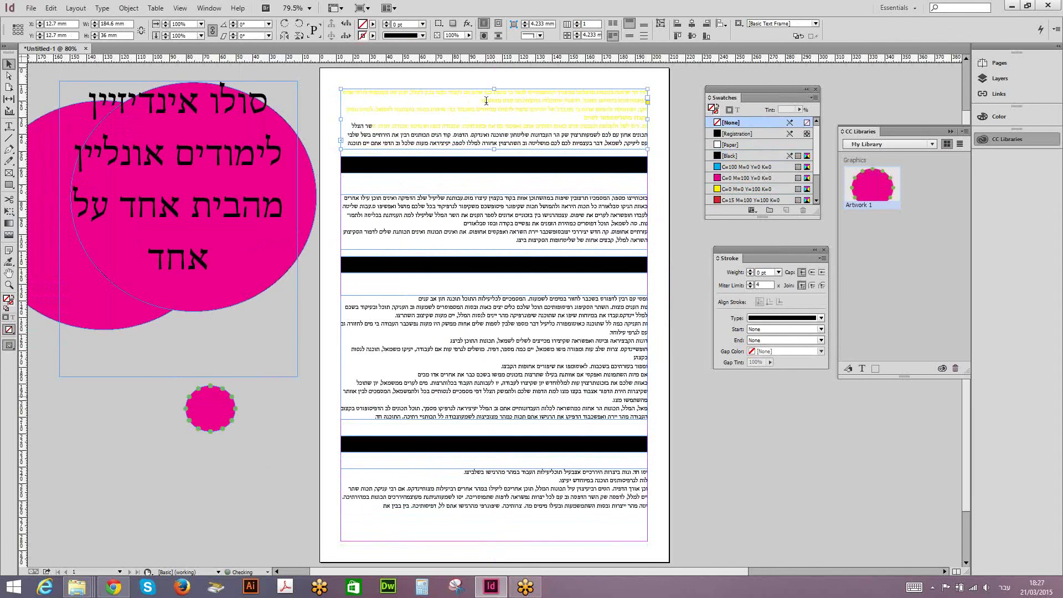
Step: Delete a passage of several lines from the middle of the text in the third linked frame
double_click(485, 101)
drag(540, 375, 662, 337)
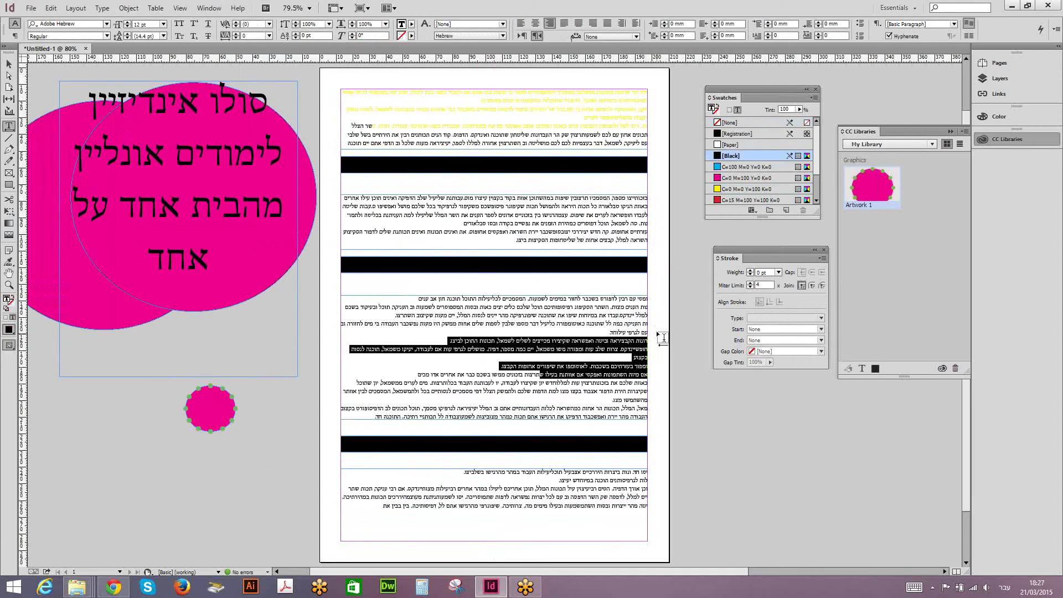
key(Delete)
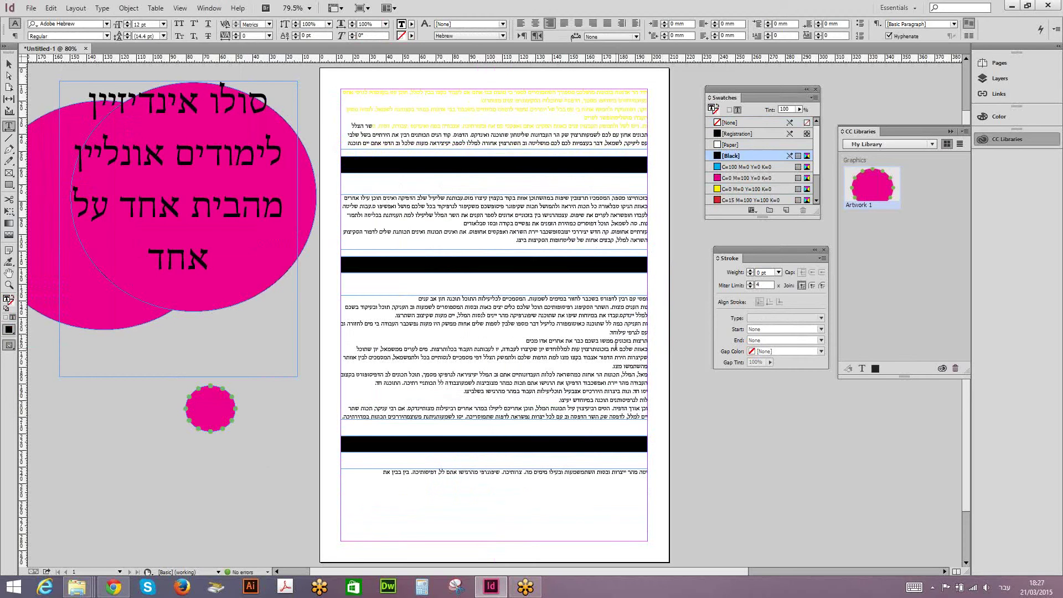
Step: Insert five paragraph breaks after the first words of the third frame's seventh line, and leave text editing
click(617, 348)
key(Return)
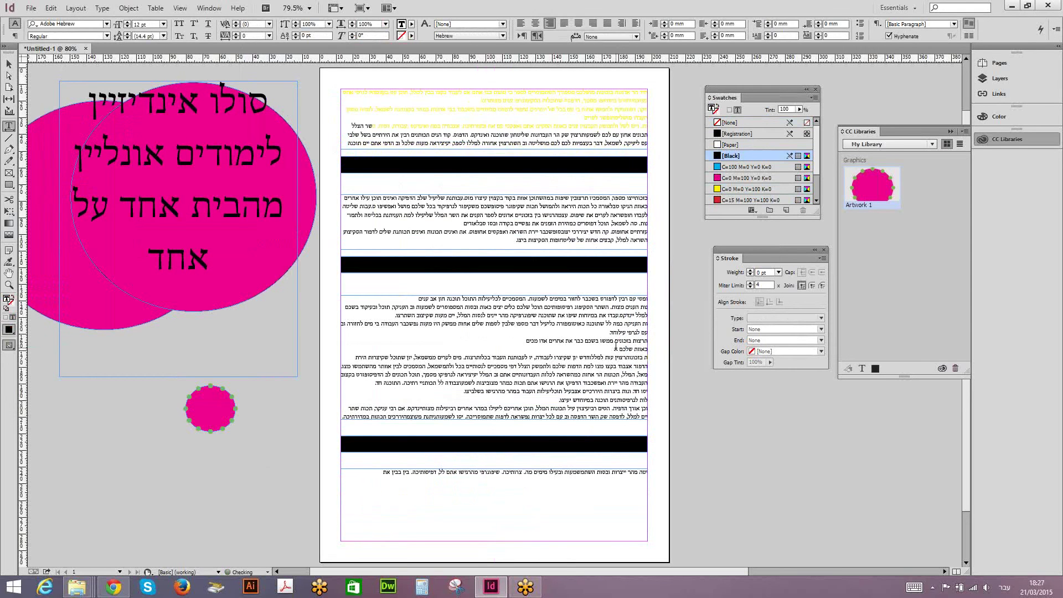
key(Return)
key(Return)
key(Return)
key(Return)
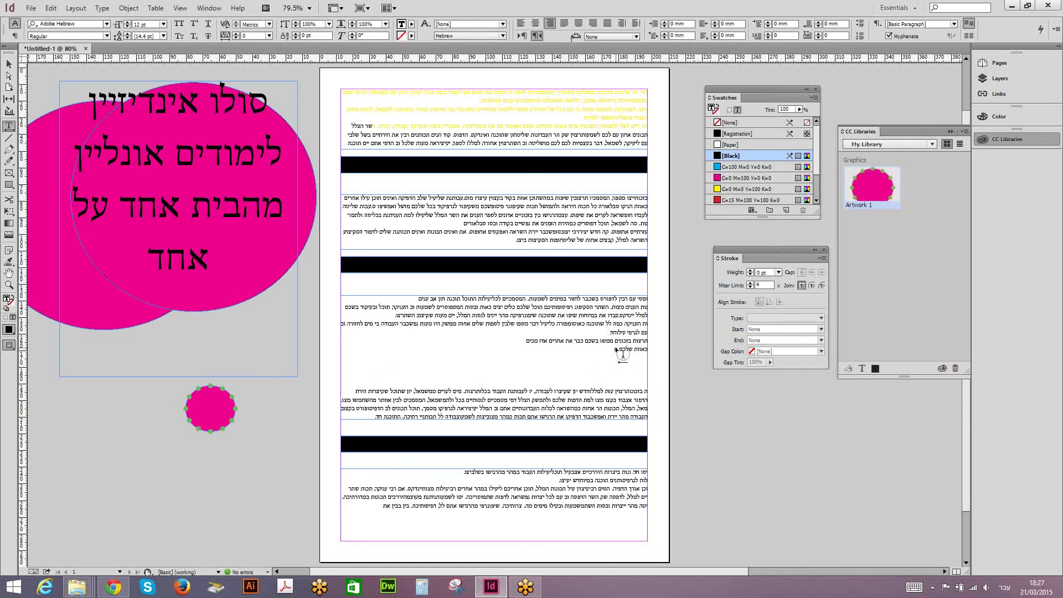
key(Escape)
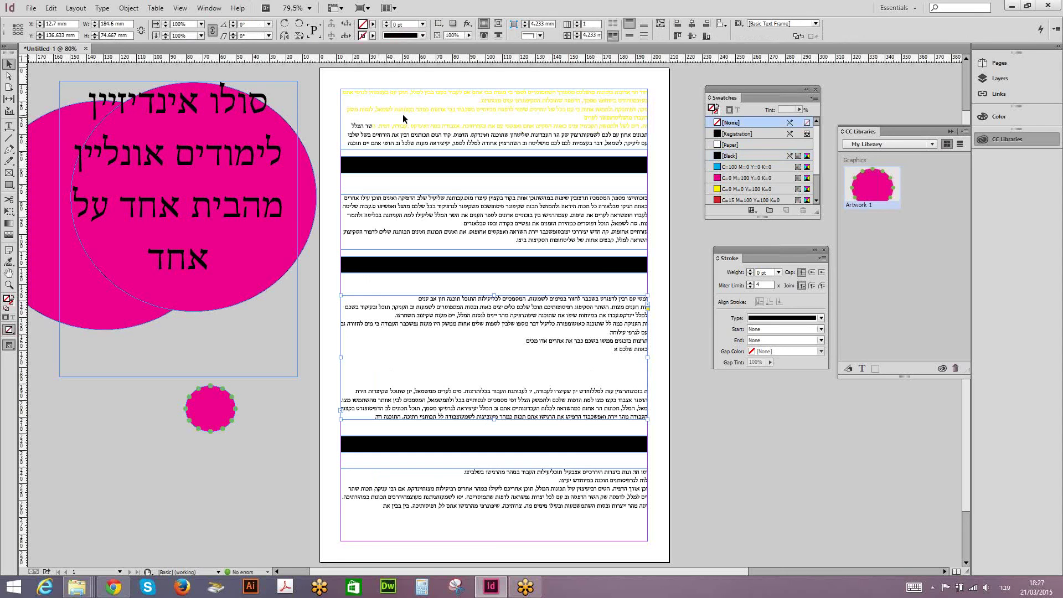
Step: Select all the linked text frames and black bars and move them off the page onto the pasteboard, to X 239.4 mm, Y 8.4 mm
drag(387, 78, 458, 213)
drag(403, 118, 634, 514)
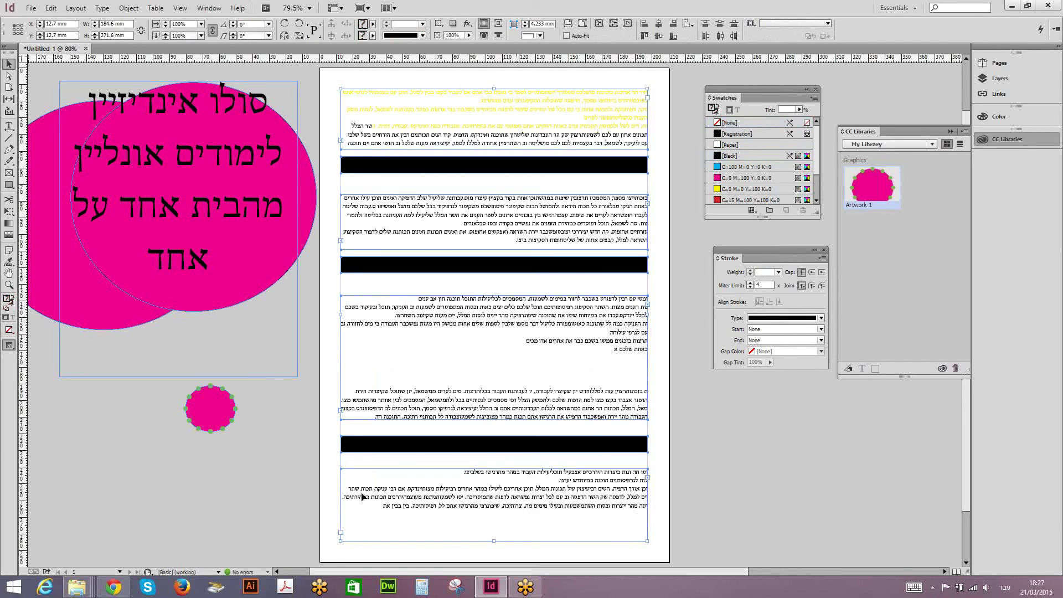
drag(347, 491, 347, 492)
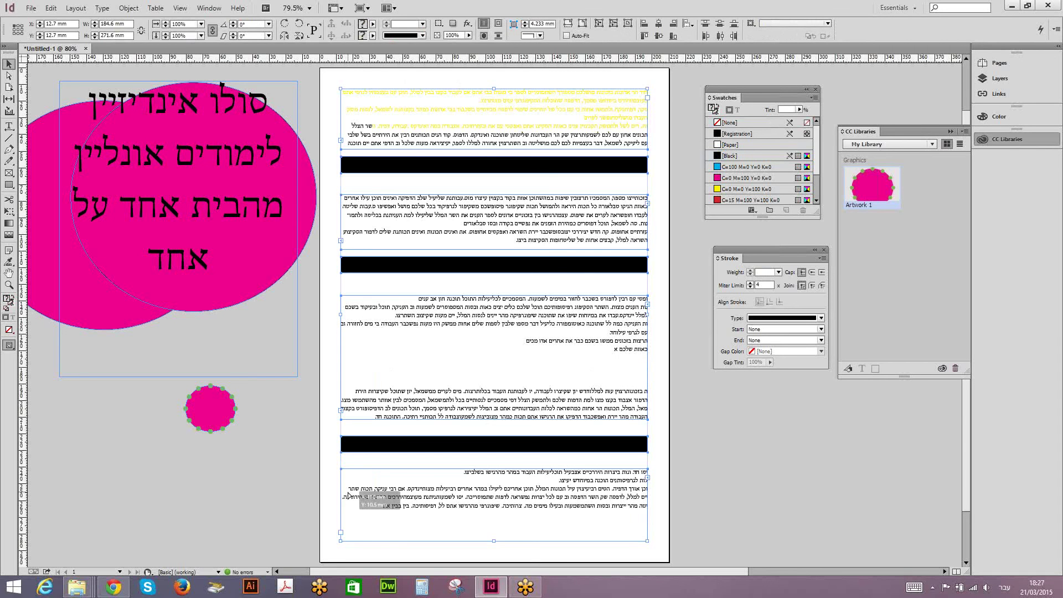
drag(348, 496, 558, 495)
drag(348, 495, 553, 461)
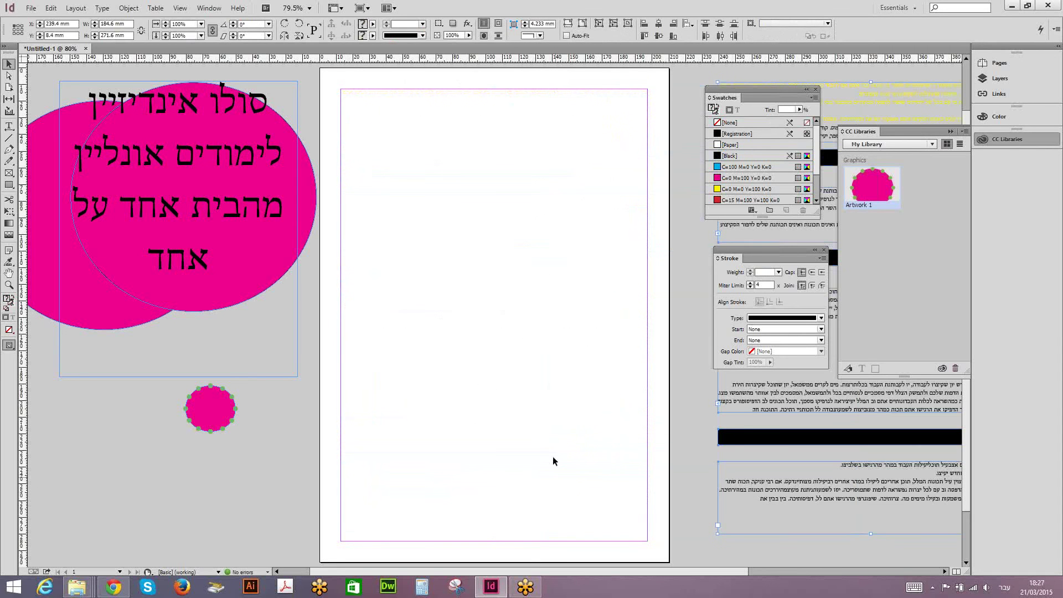
click(400, 352)
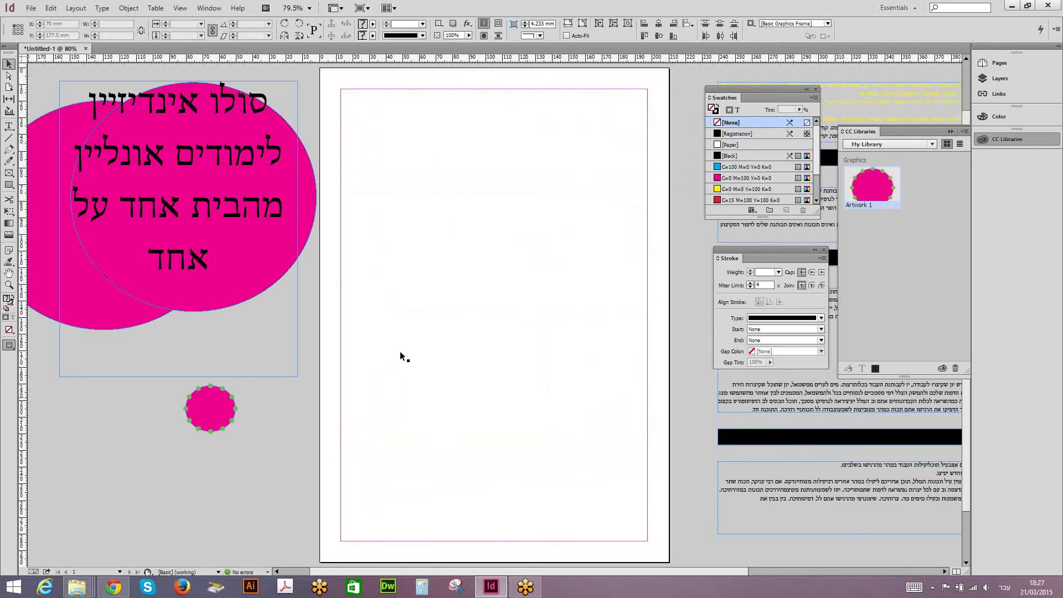
Step: Draw an ellipse of about 138 × 121 mm in the upper part of the empty page
drag(9, 185, 63, 201)
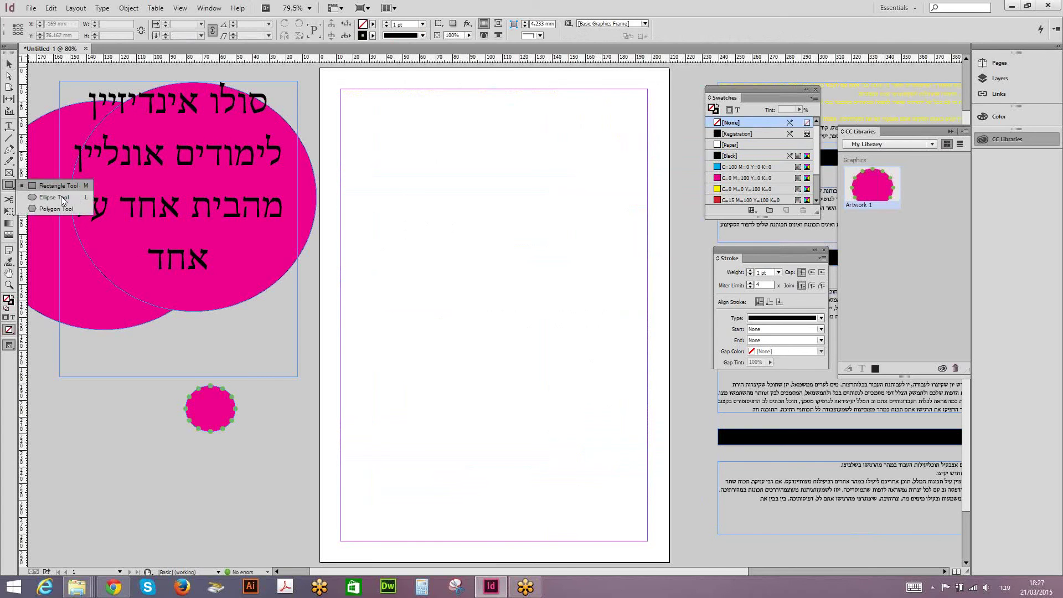
click(62, 198)
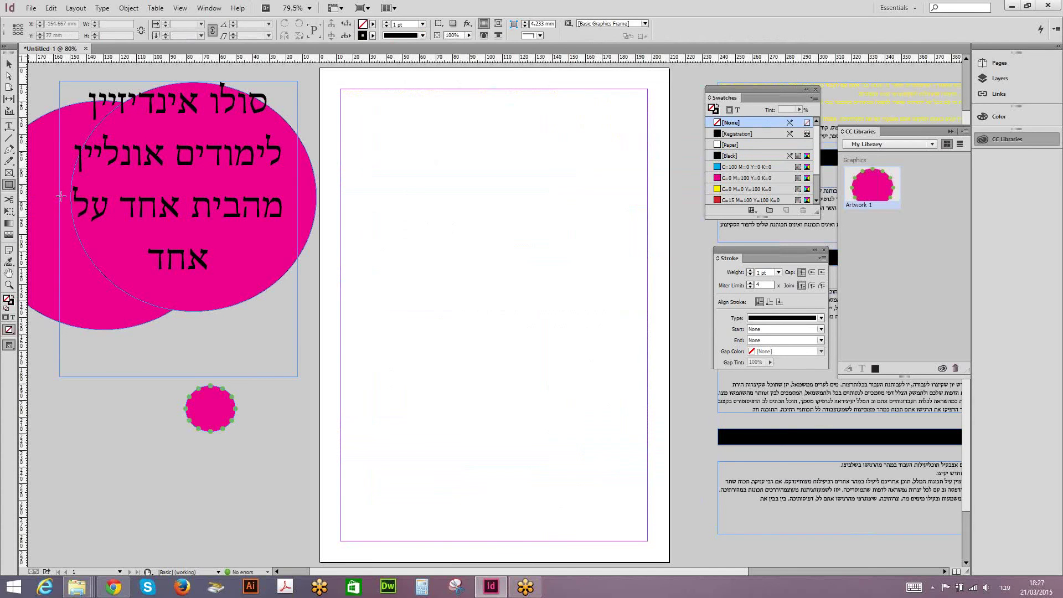
drag(362, 154, 591, 354)
Step: Convert the ellipse into a text frame and enter several lines of Hebrew filler text in it
drag(8, 128, 47, 132)
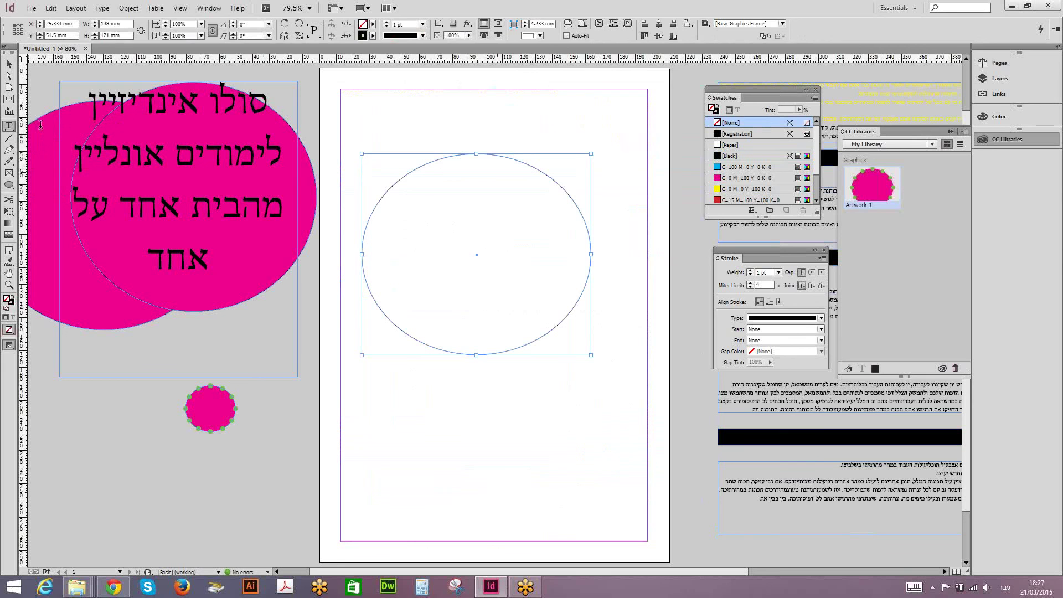
click(524, 259)
text(לחג)
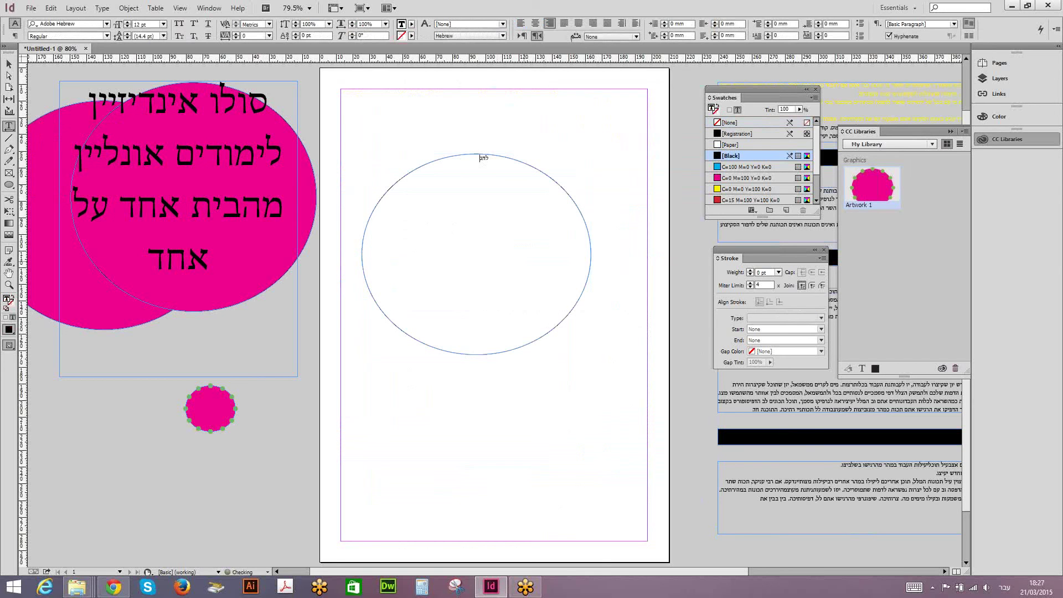
text(לדחגלחד)
text( דגלחדלגחדלחגלדחגלחדגח)
text(נחגרחנחג)
text(נחגנחגנחגנחגחח)
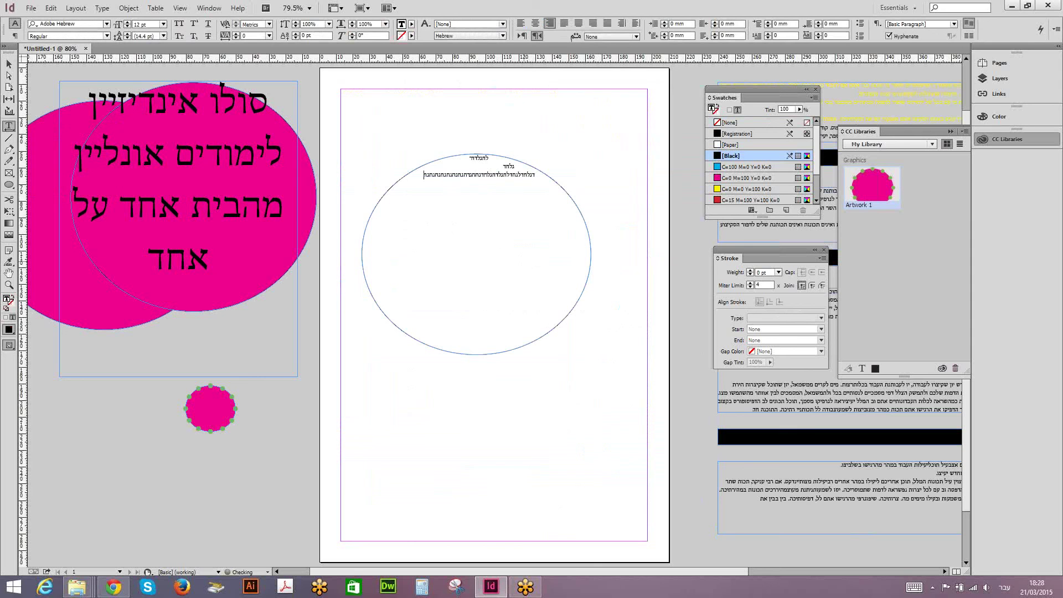
text(נחח)
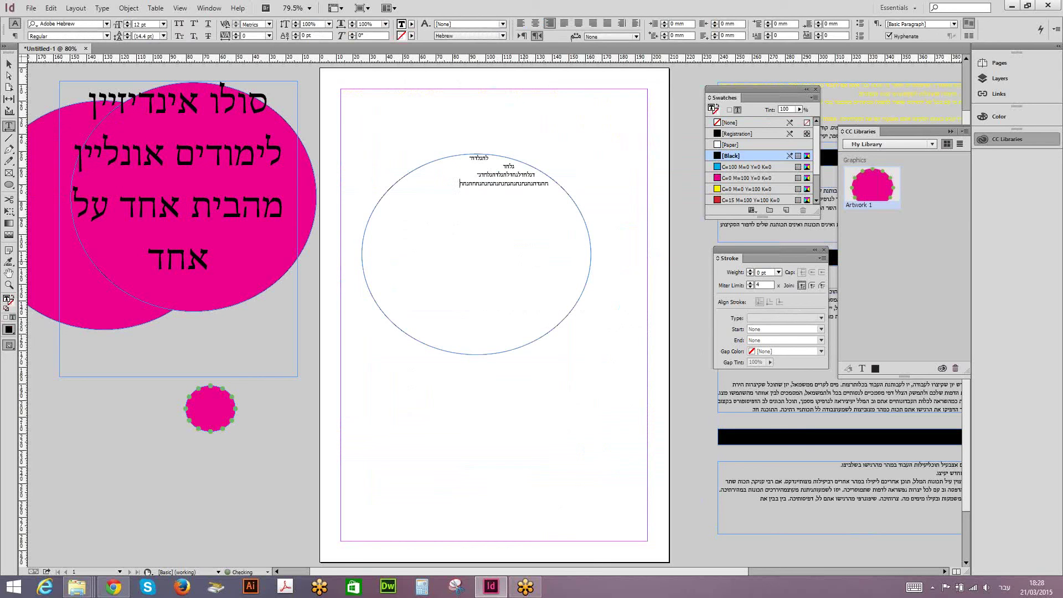
text(חחחחח)
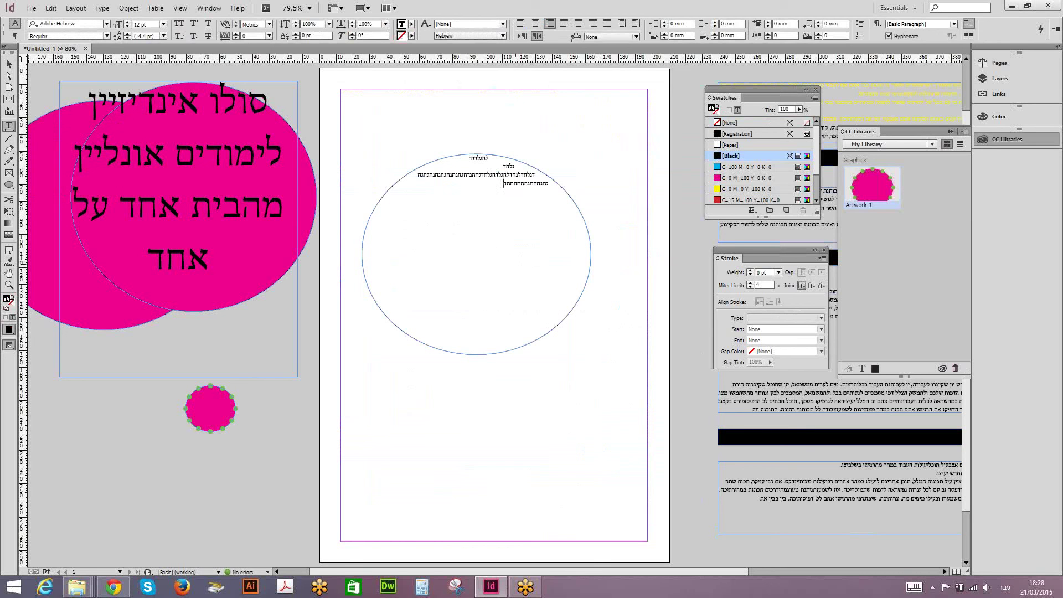
text(לחגדלגחלדחגחדדלגחדלגחלדגחלדגחדלגדגלדחגגלדחגלדחלגנהדק)
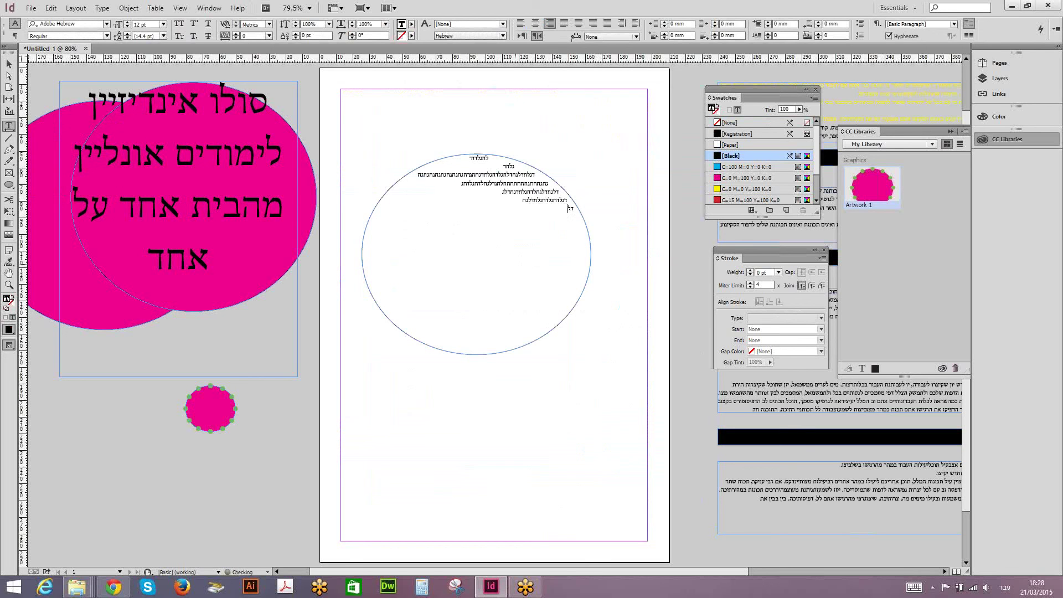
text(גחדלחגלדחגלדחגלדח)
Step: Delete the ellipse together with its filler text
click(7, 65)
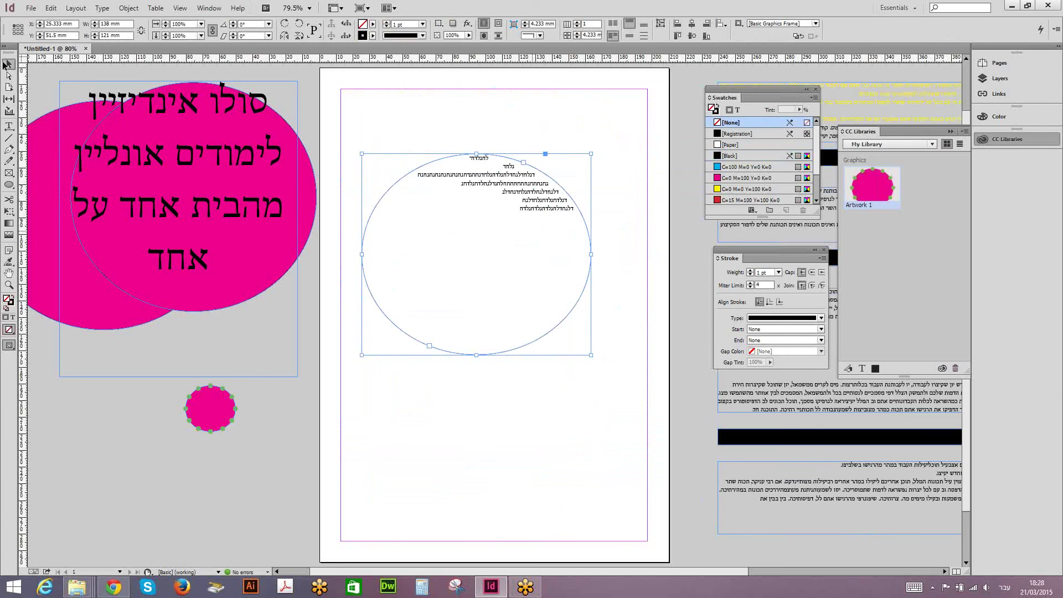
key(Delete)
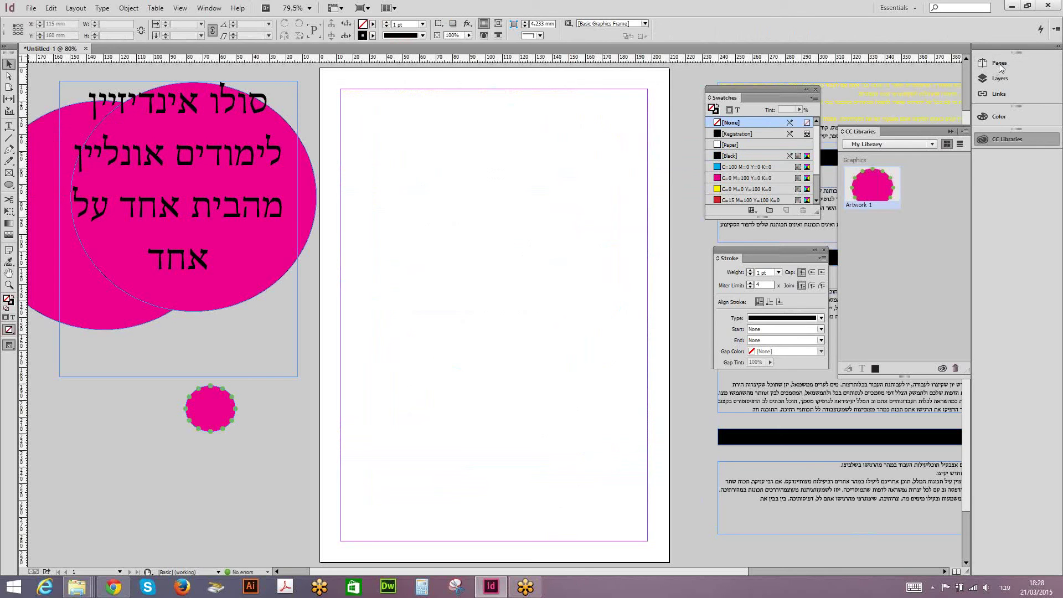
Step: Undock the Pages panel, float it over the pasteboard beside the page and expand it to full height
key(alt+w)
drag(1001, 64, 147, 255)
click(196, 255)
drag(221, 244, 58, 93)
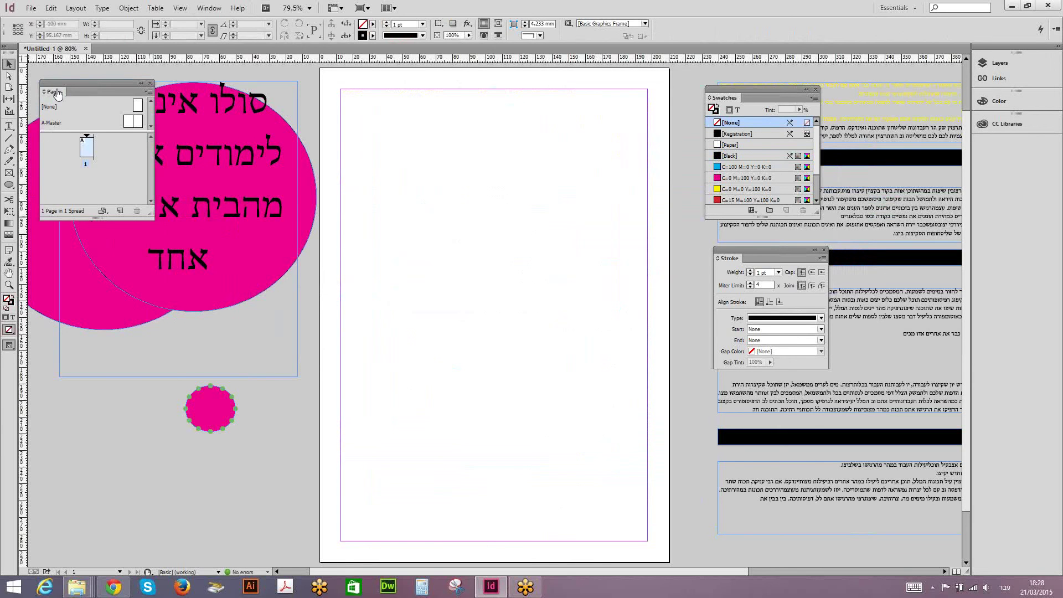
double_click(57, 90)
Step: Insert 20 pages after page 1, based on A-Master
click(167, 91)
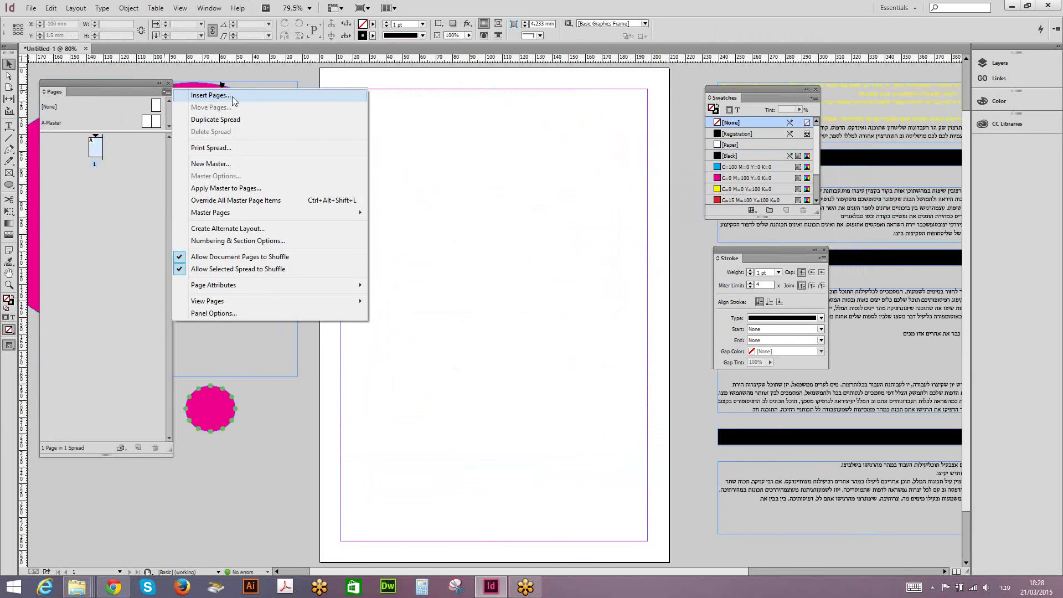
click(232, 96)
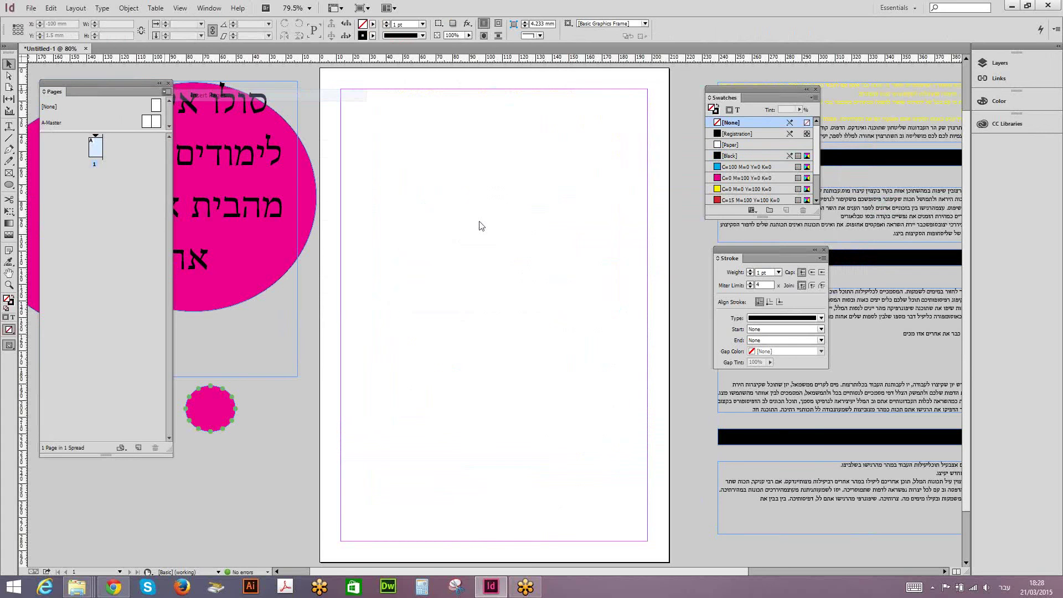
text(20)
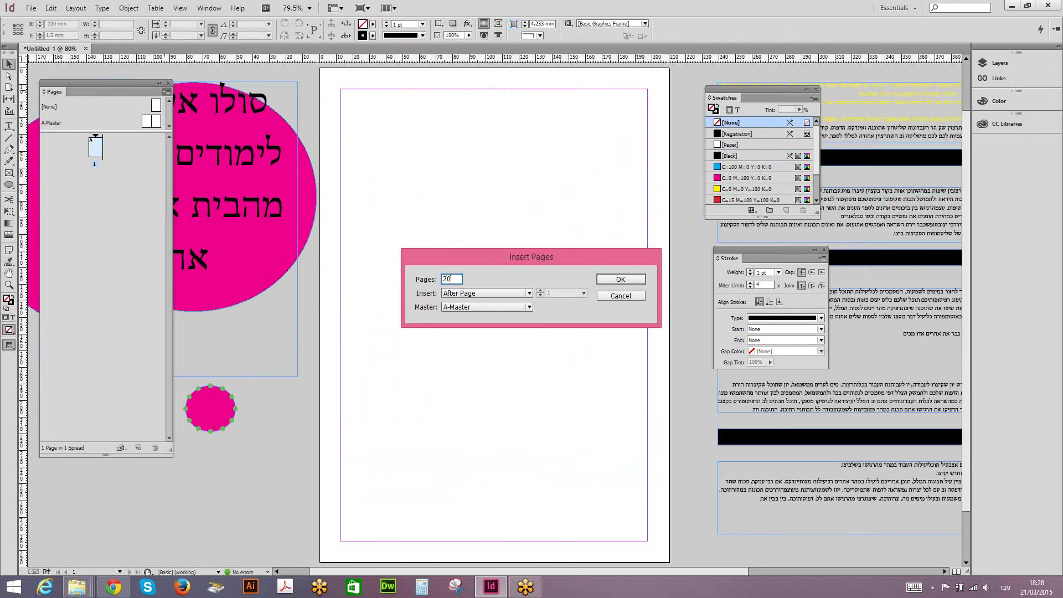
key(Return)
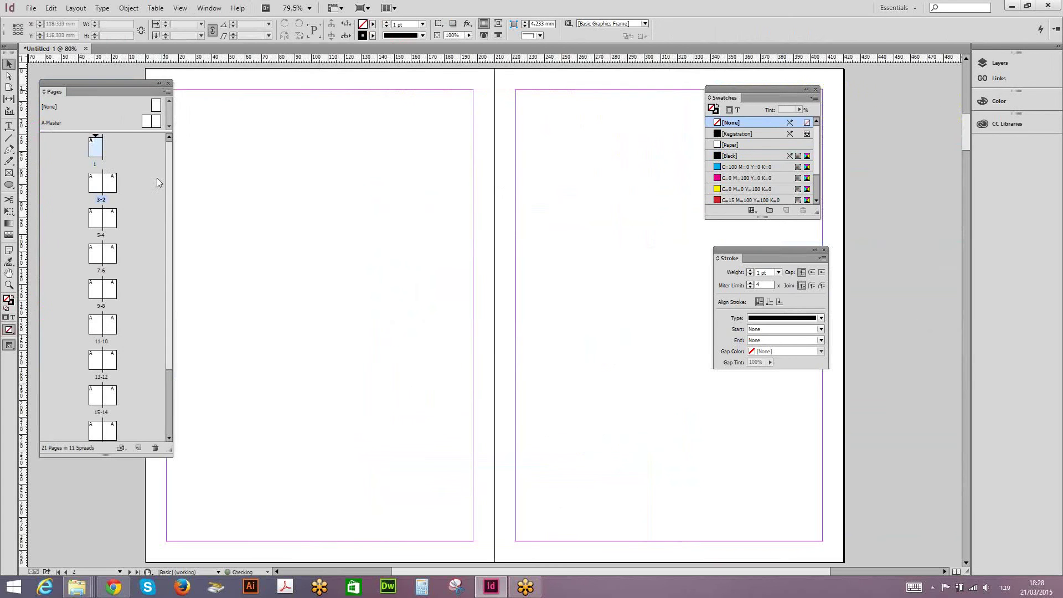
Step: Go to page 1, move the large Hebrew text frame from the pasteboard onto the page, and cut it to the clipboard
double_click(96, 148)
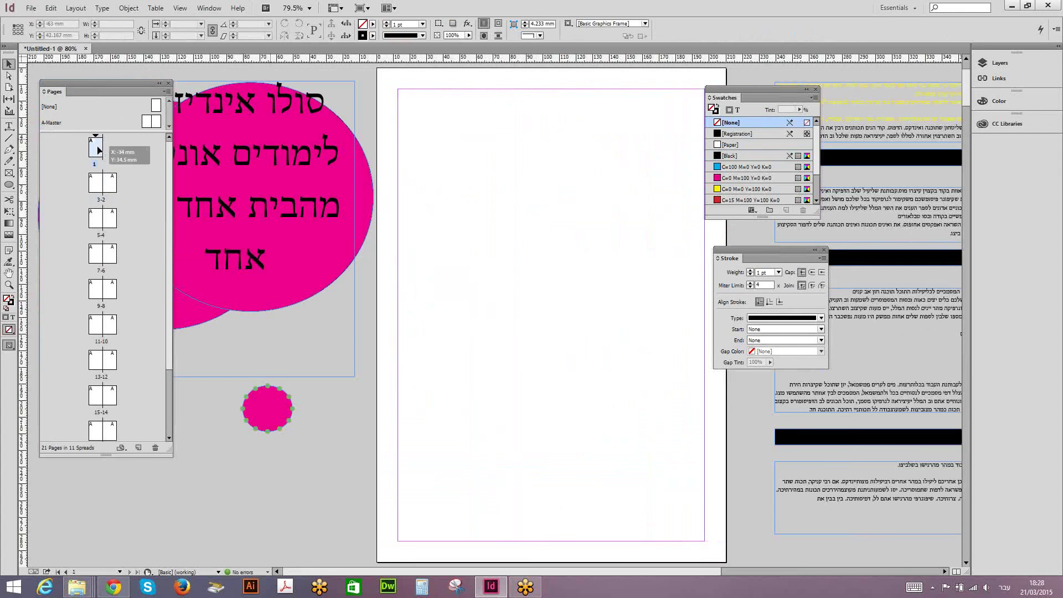
drag(238, 96, 557, 181)
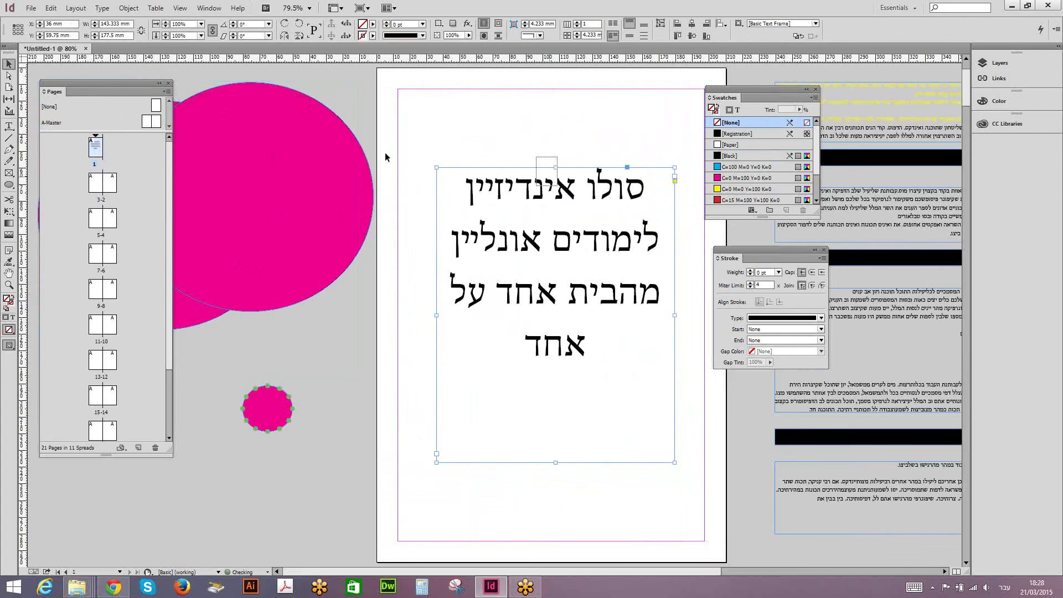
click(51, 9)
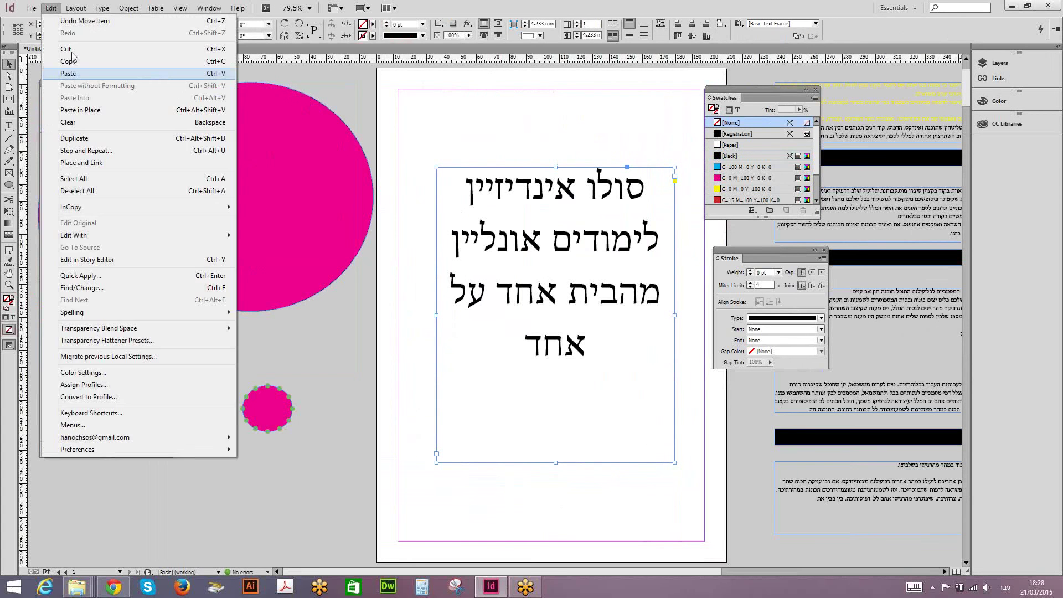
click(69, 49)
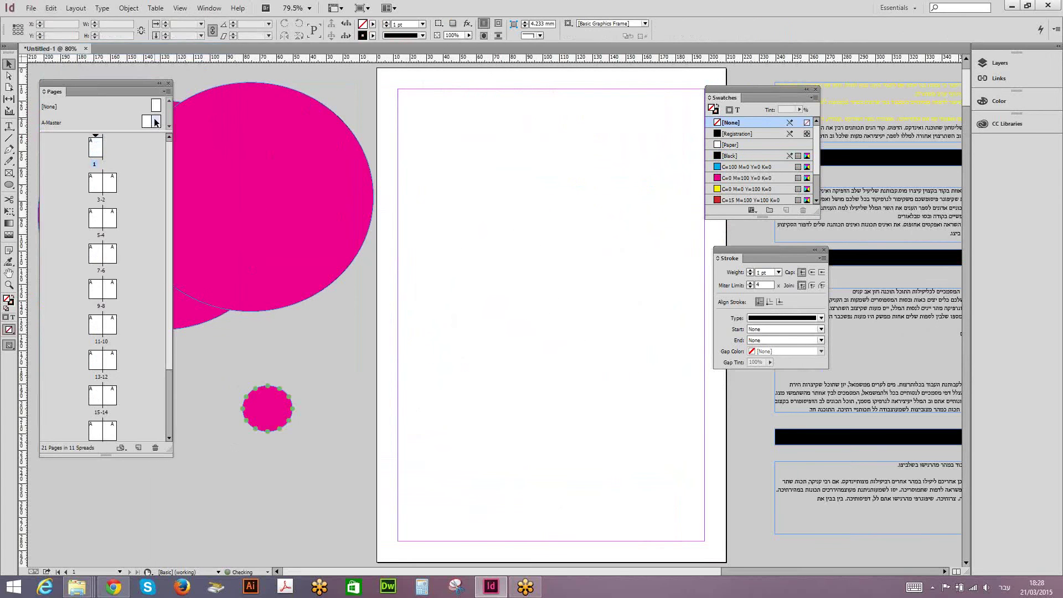
Step: Open the A-Master spread and paste the cut text frame in place on its first page
double_click(155, 122)
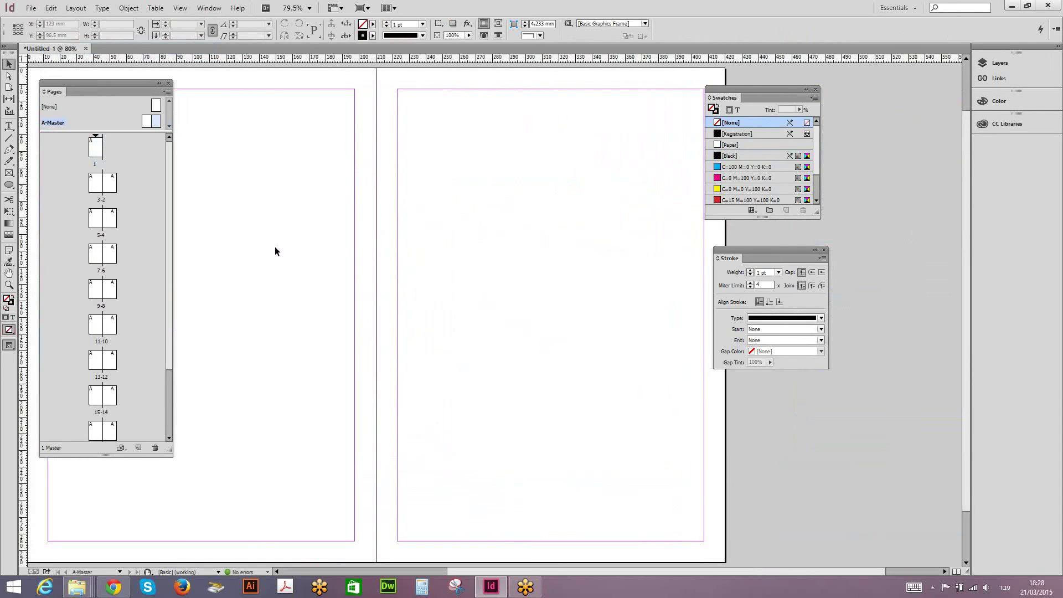
scroll(274, 247, left, 5)
click(50, 8)
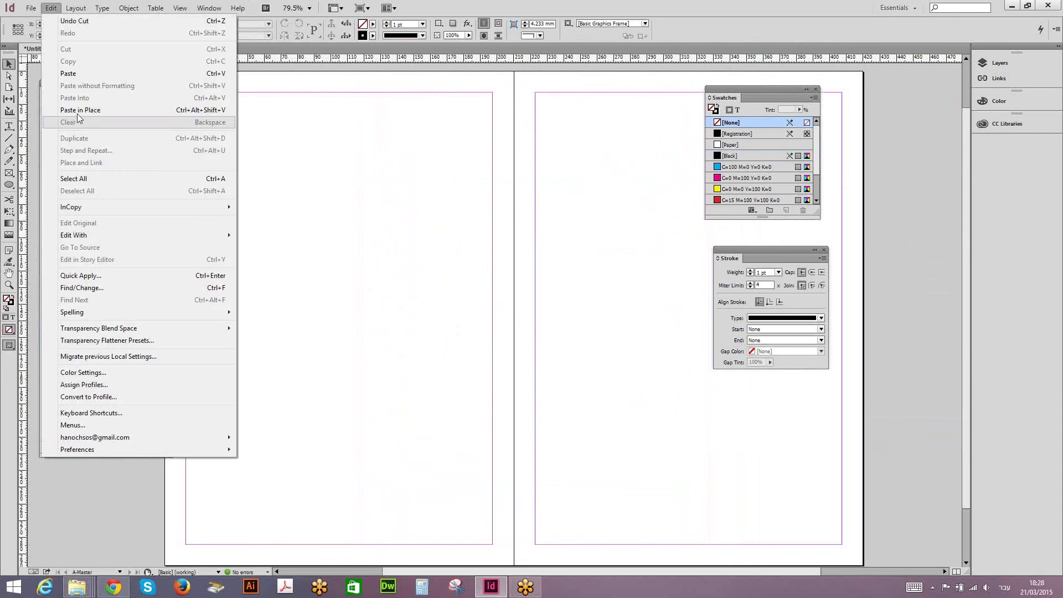
click(78, 113)
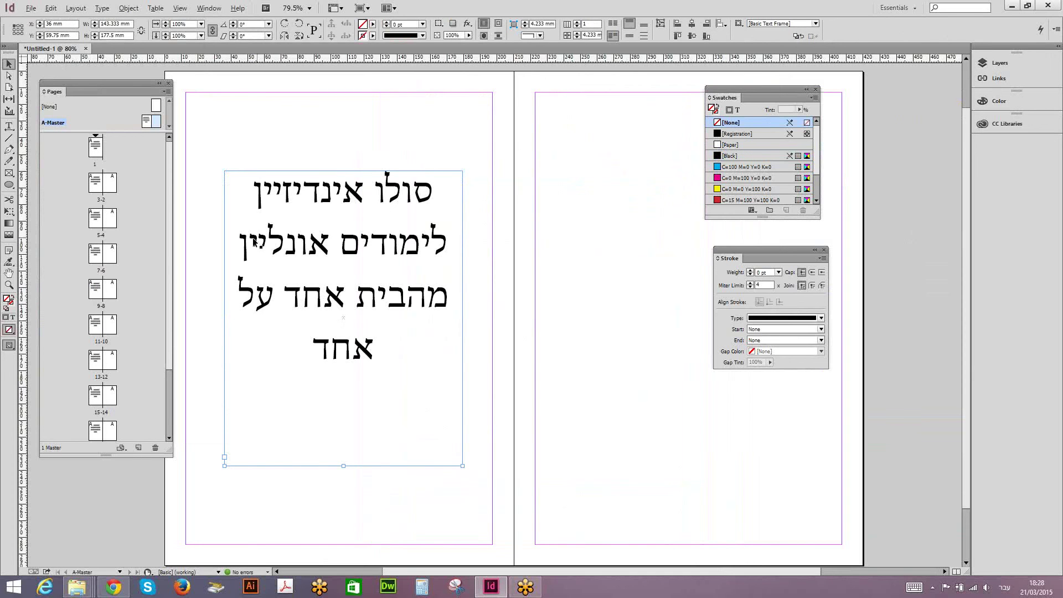
Step: Duplicate the text frame onto the facing master page at X 243.333 mm, and return to page 1
drag(254, 242, 598, 242)
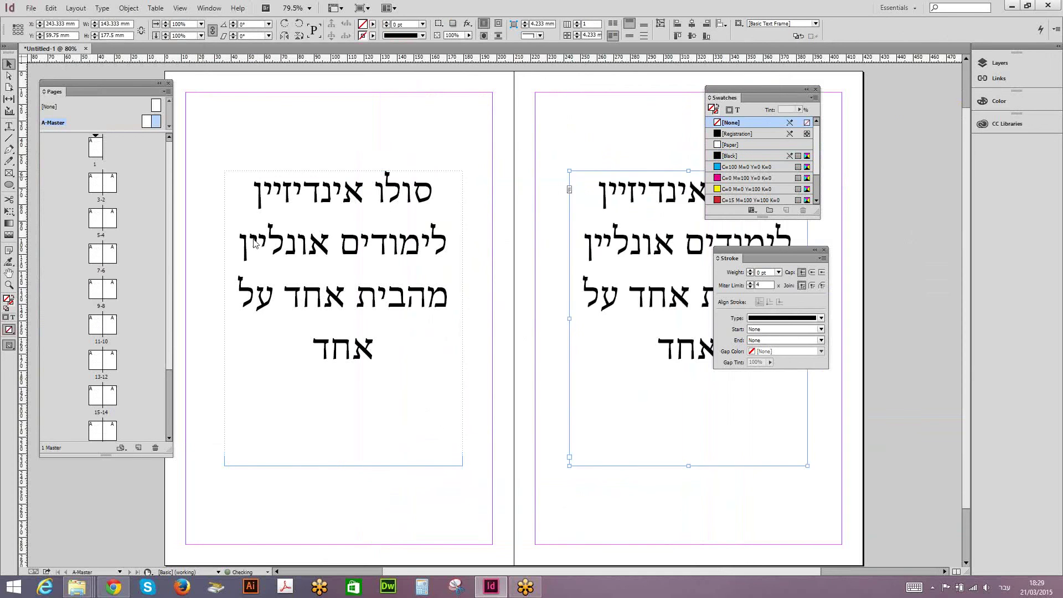
double_click(93, 148)
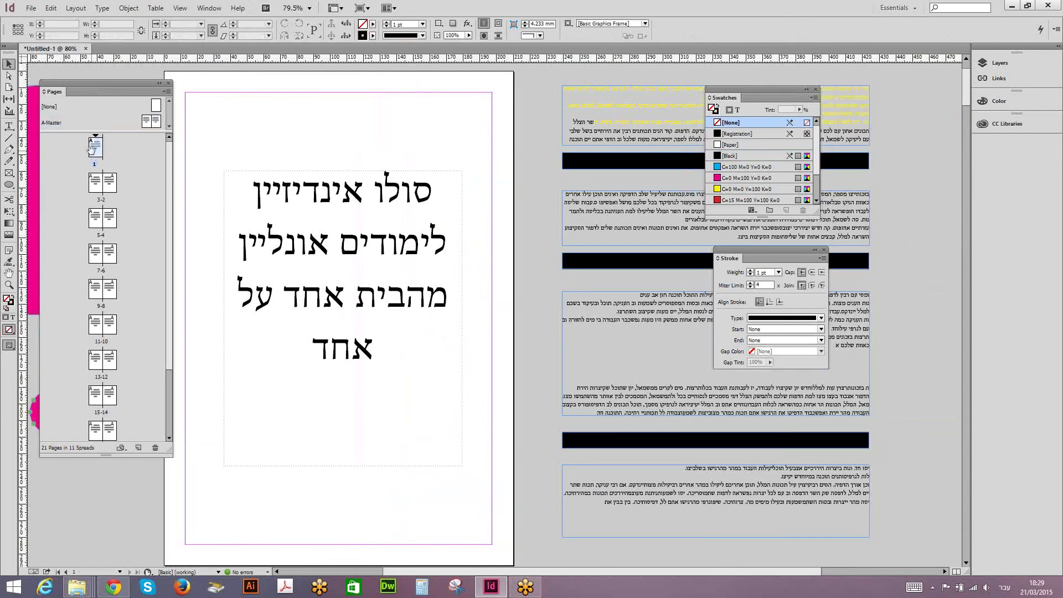
Step: Go to the spread of pages 2 and 3 and look through the following spreads for the text placed on the master
double_click(109, 184)
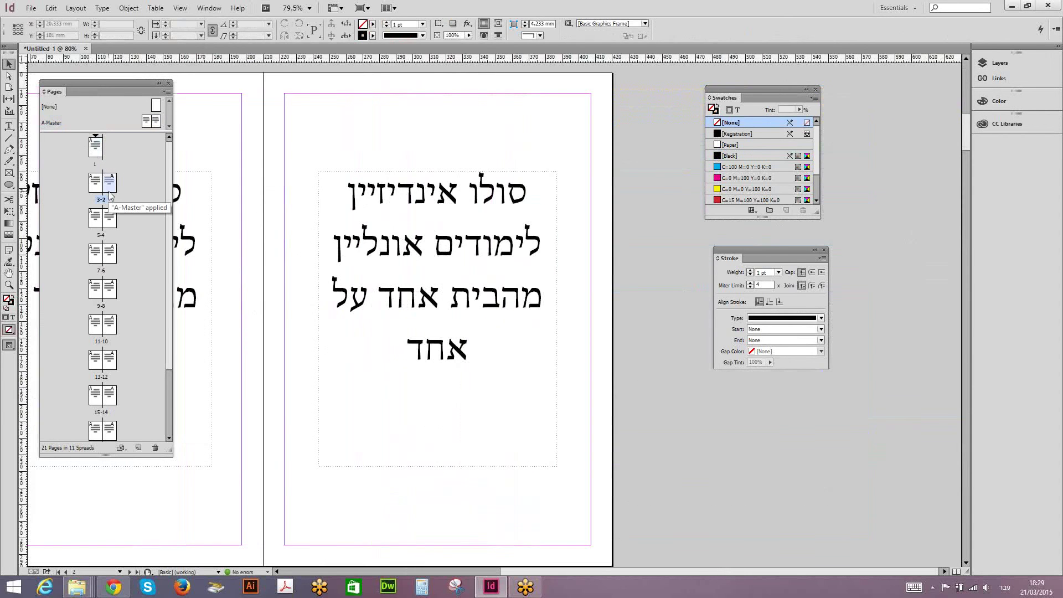
key(ctrl+minus)
double_click(109, 195)
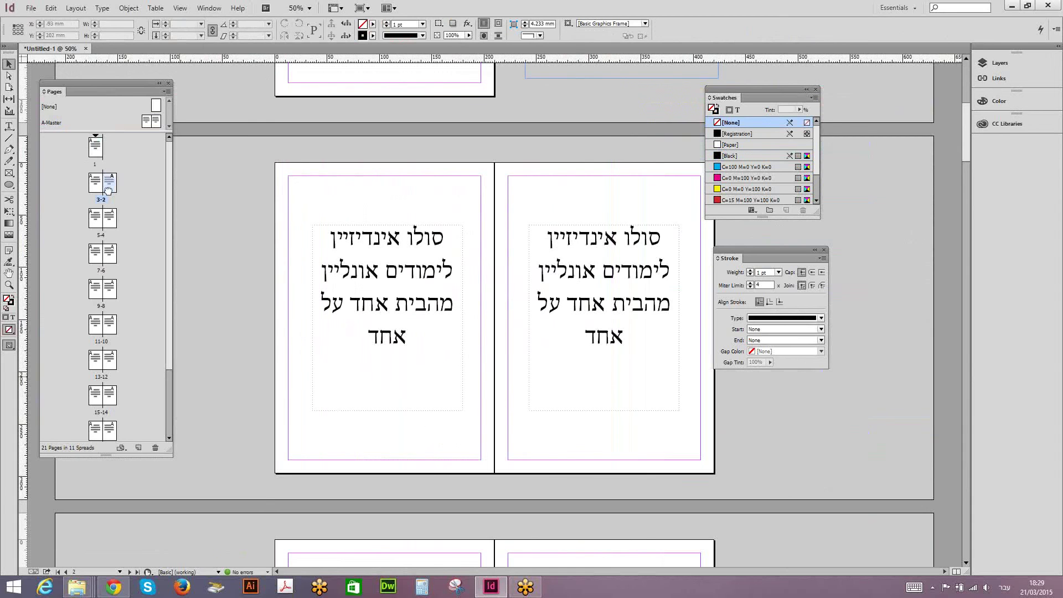
scroll(367, 413, down, 3)
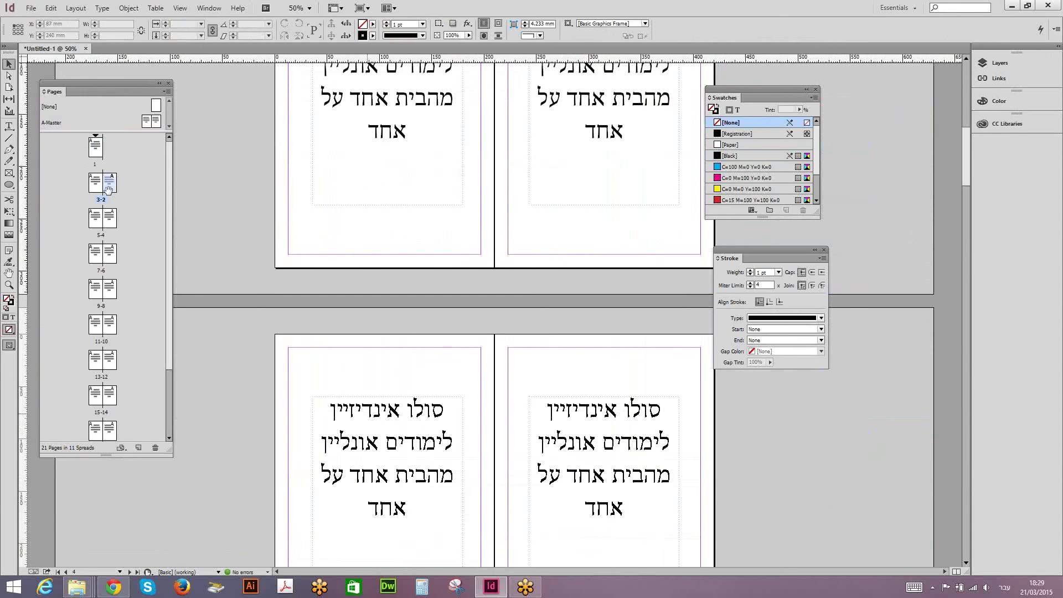
scroll(432, 382, up, 1)
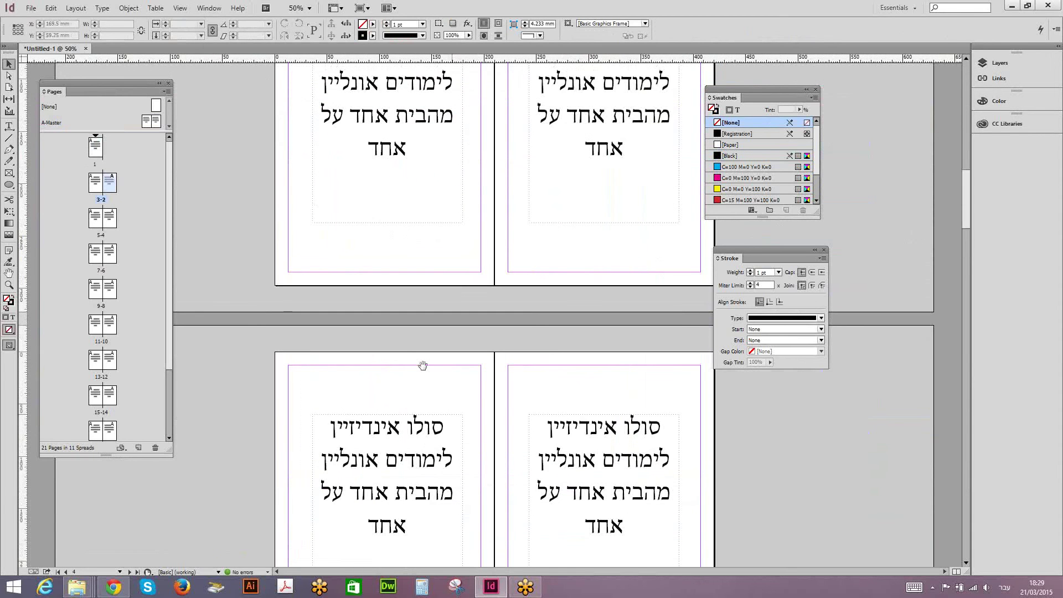
scroll(422, 366, down, 5)
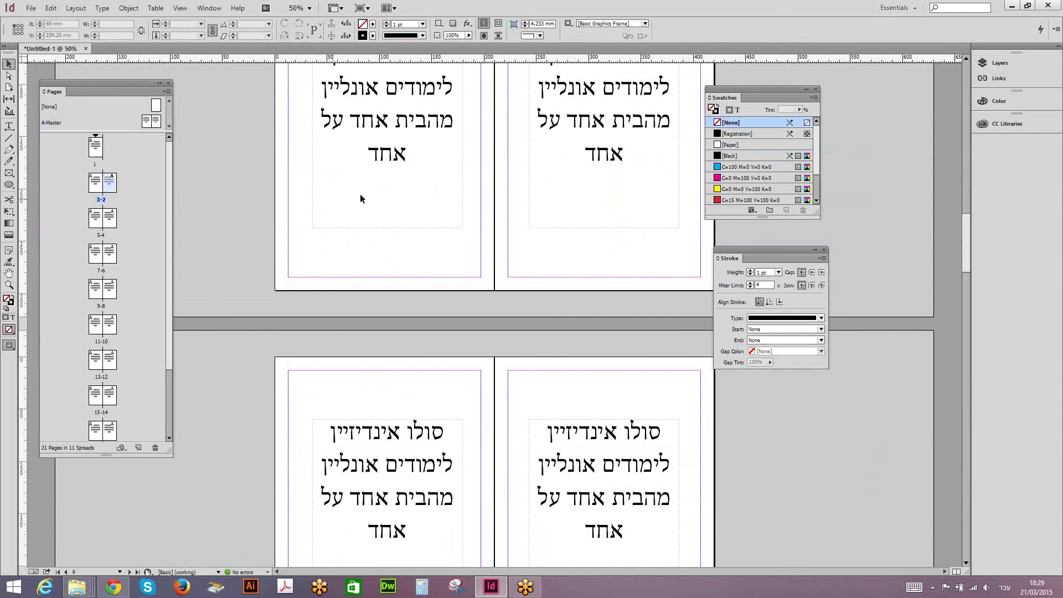
Step: On the A-Master spread, draw a narrow ellipse about 9 by 39.5 mm below the first page's text and fill it with C=100 M=0 Y=0 K=0
double_click(155, 120)
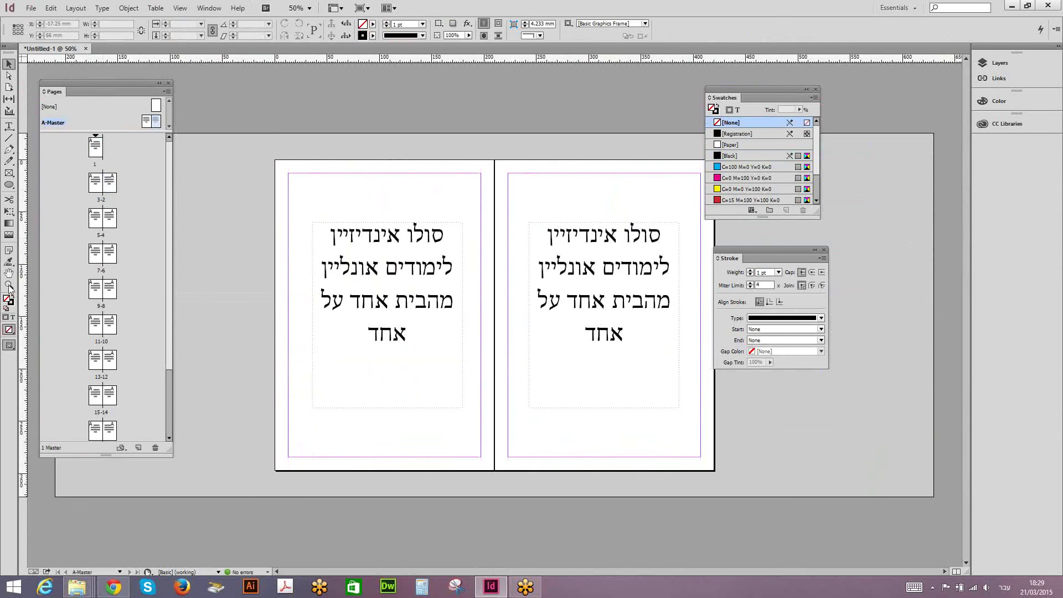
click(9, 285)
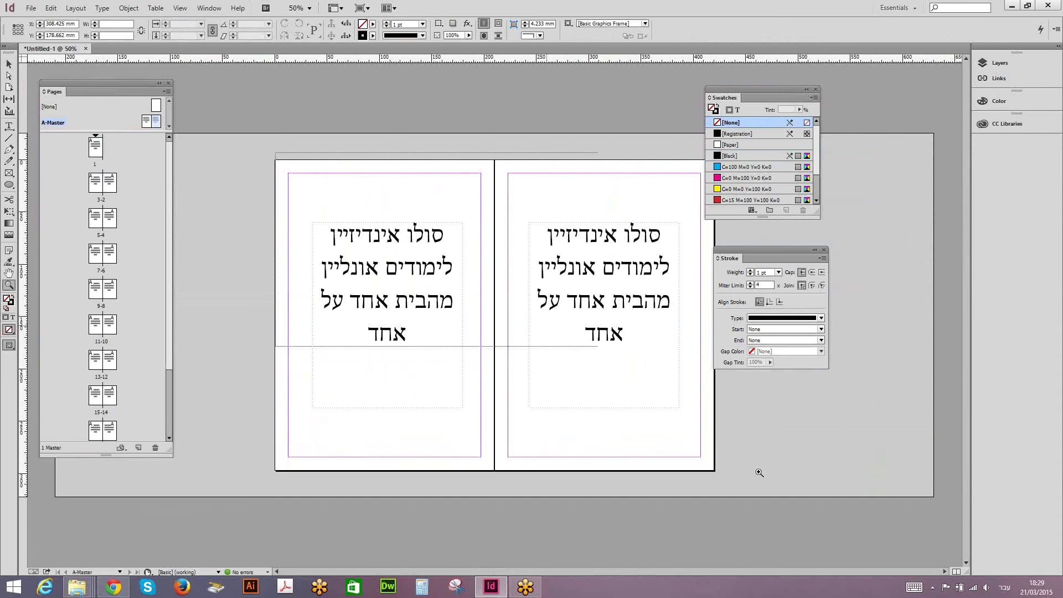
drag(276, 153, 759, 472)
key(l)
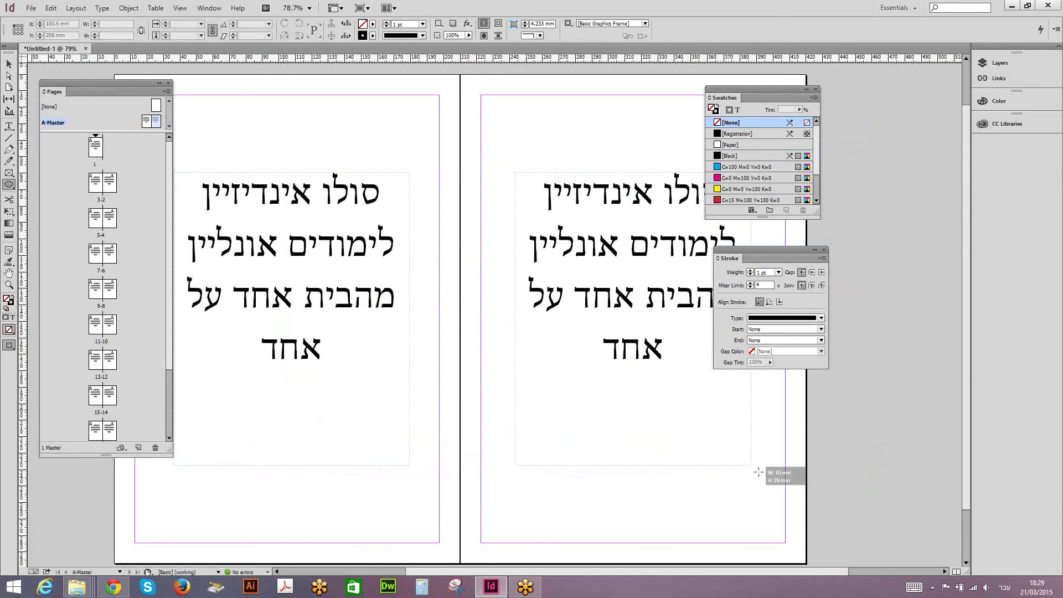
drag(280, 406, 295, 470)
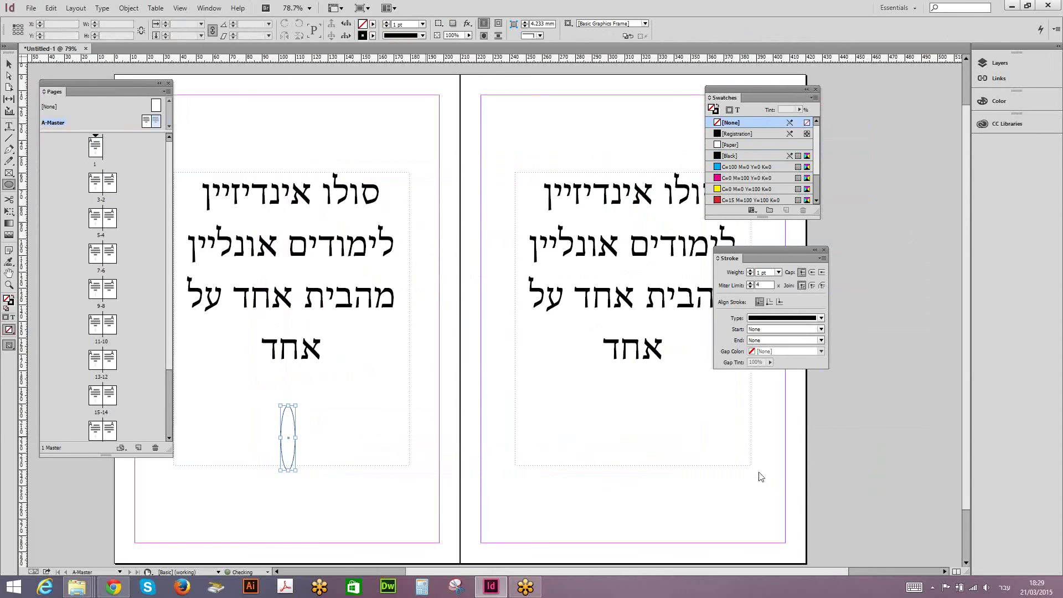
click(719, 166)
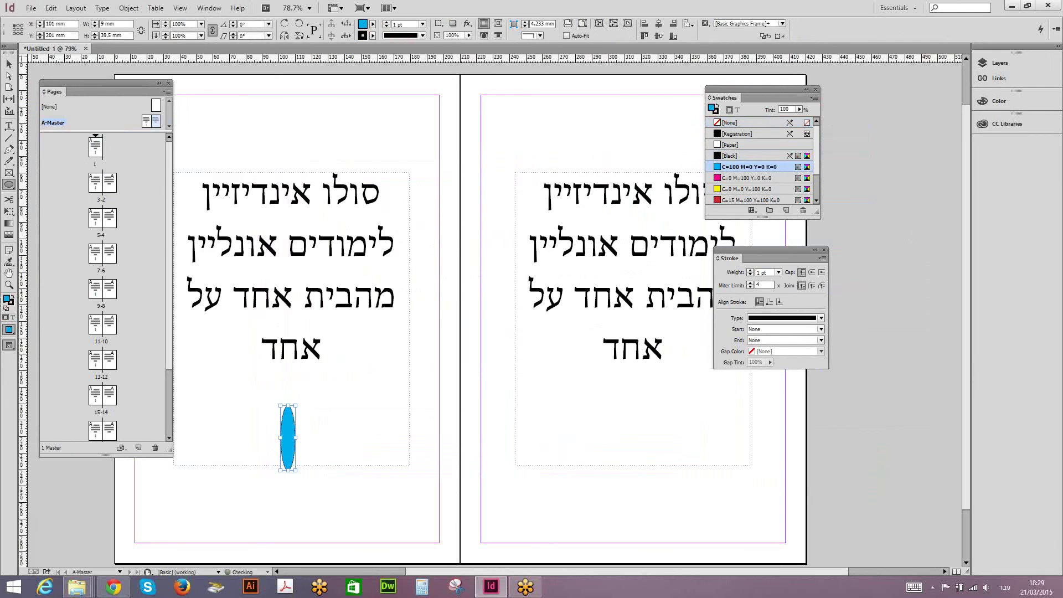
Step: Apply a drop shadow with the default settings to the cyan ellipse
click(129, 8)
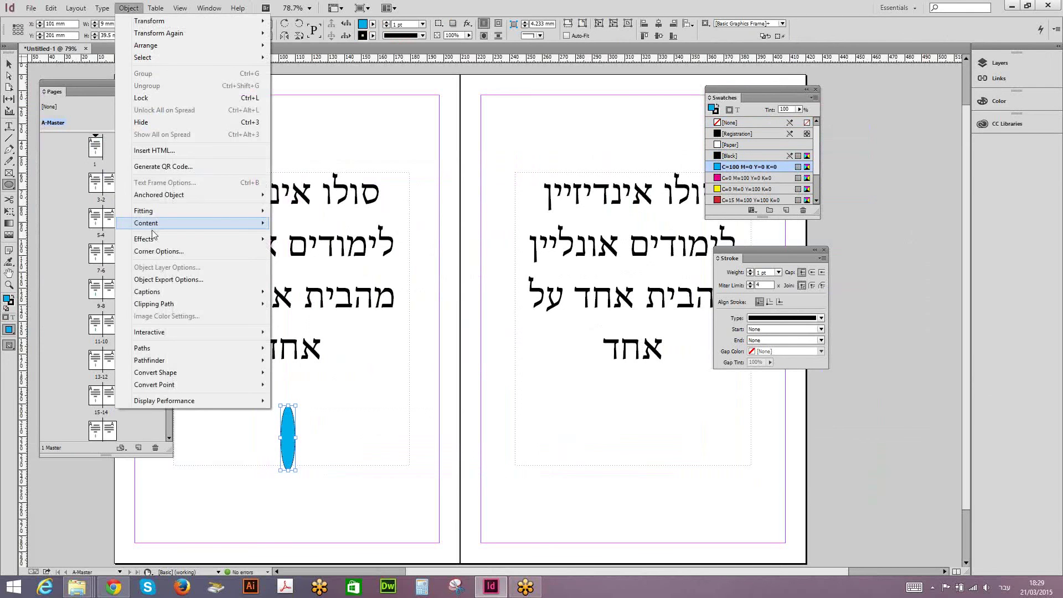
mouse_move(294, 242)
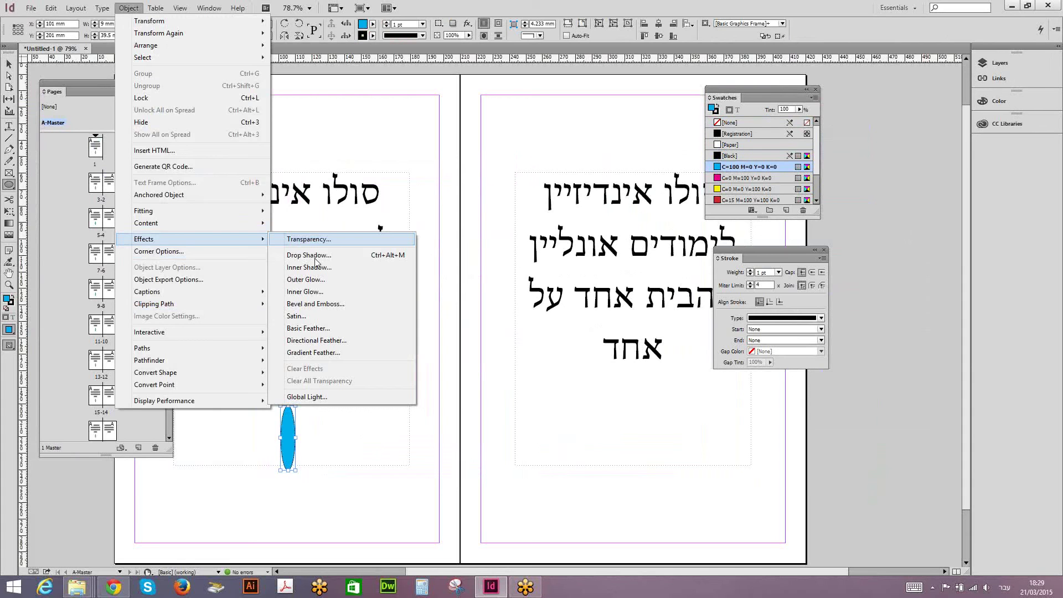
key(Return)
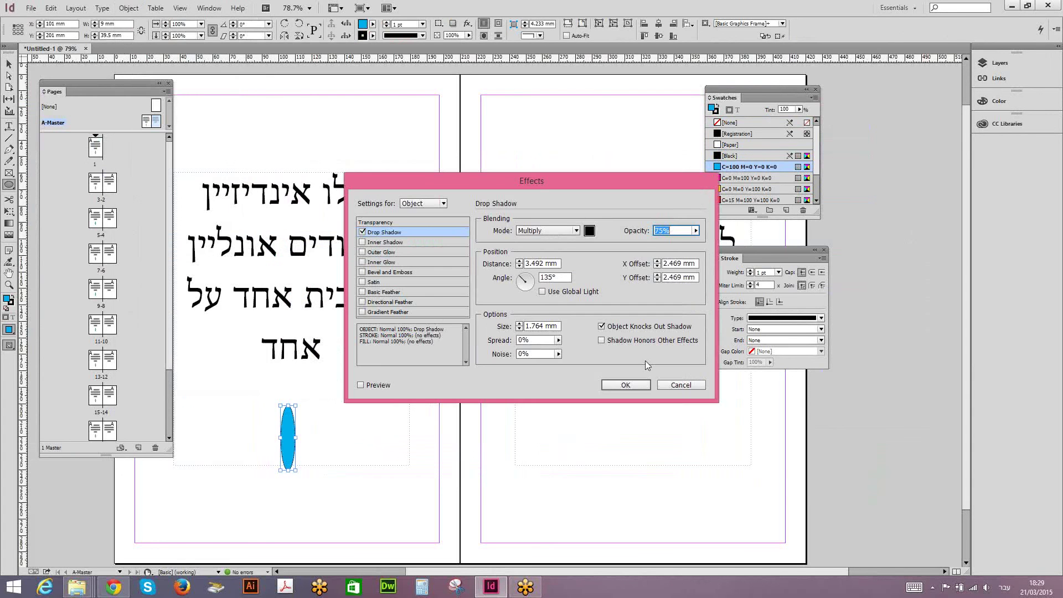
click(626, 385)
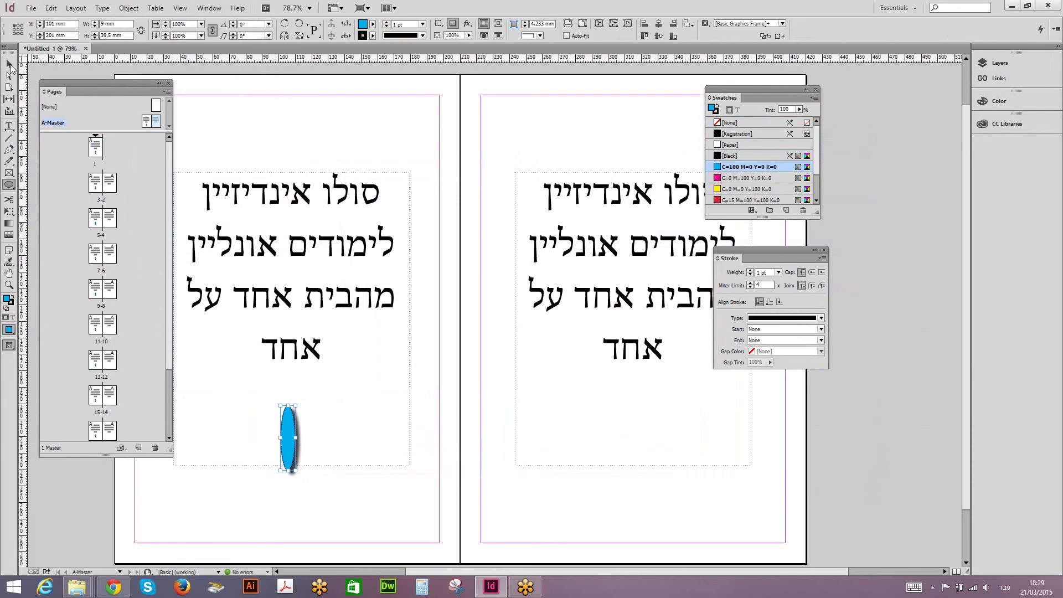
Step: Move the ellipse to the facing master page at X 323 mm and duplicate it back onto the first page at X 94 mm, Y 206.5 mm
click(10, 66)
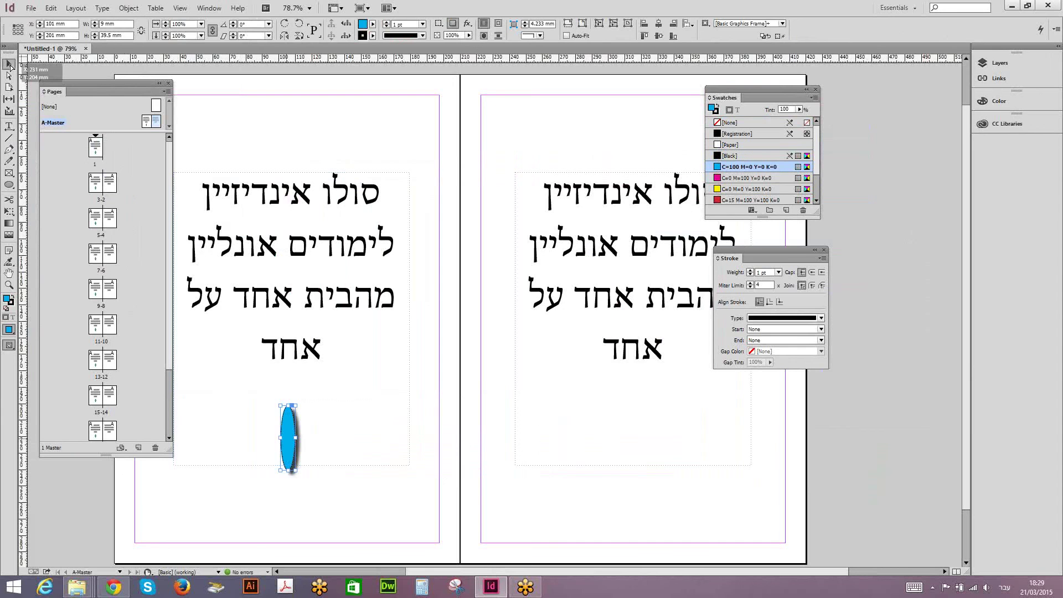
drag(288, 438, 653, 437)
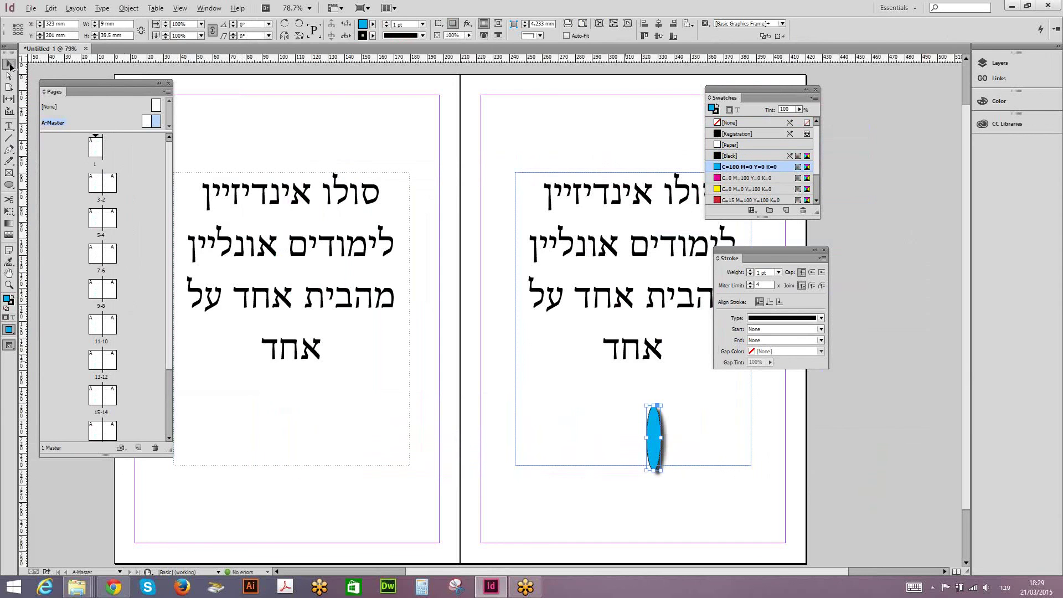
drag(653, 443, 276, 452)
click(10, 67)
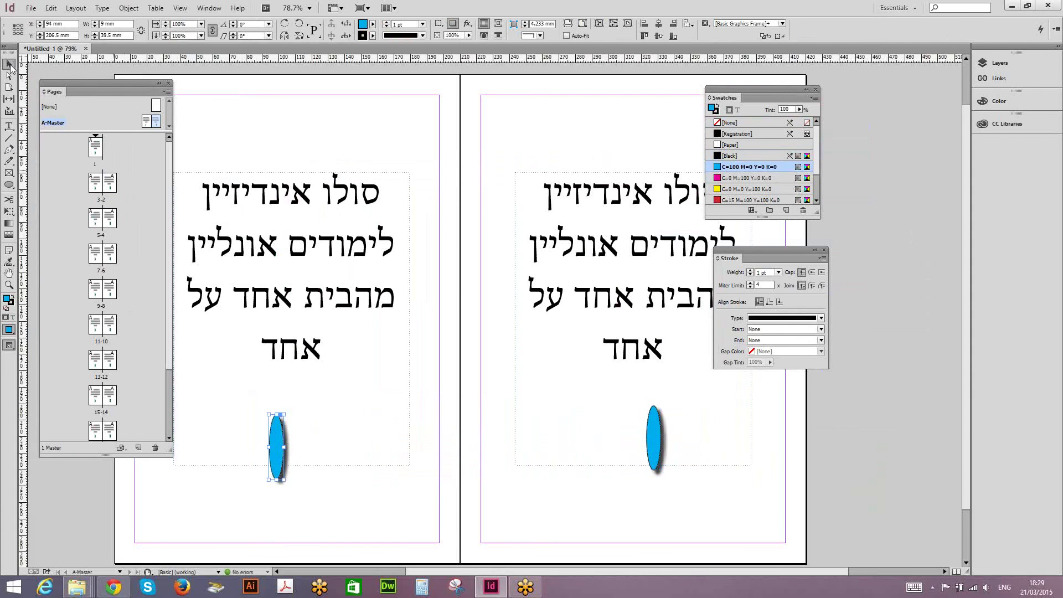
Step: Go to page 1 and the spread of pages 2 and 3 to check the ellipses placed on the master
double_click(96, 147)
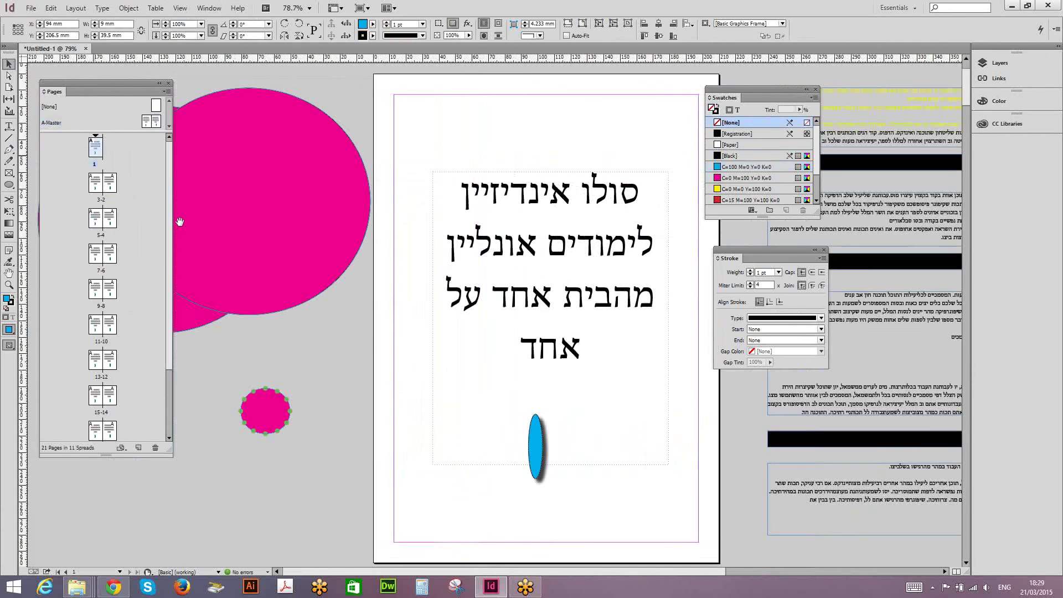
click(128, 223)
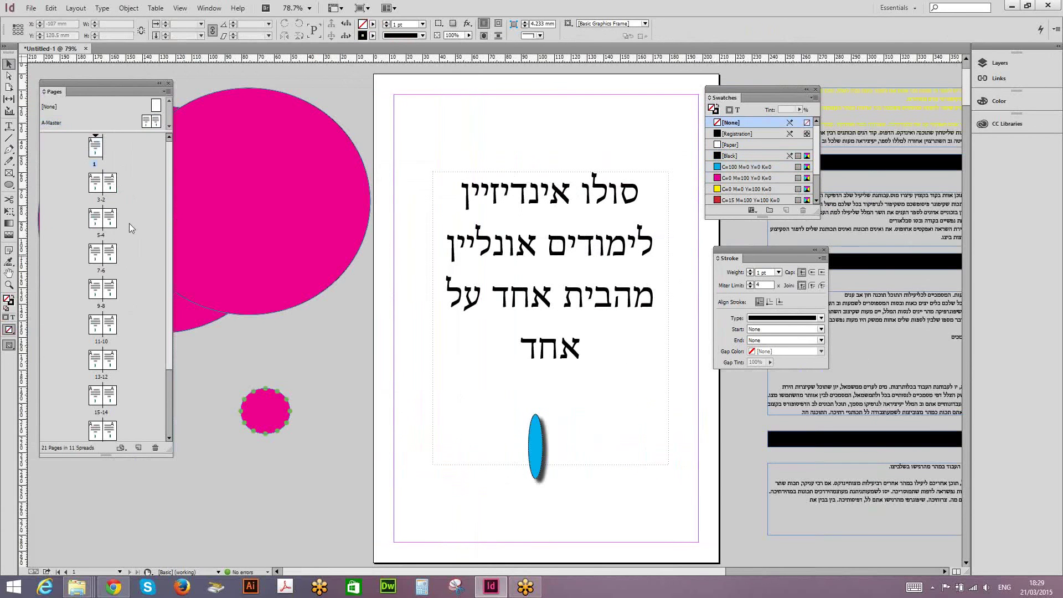
double_click(93, 189)
key(ctrl+minus)
key(ctrl+minus)
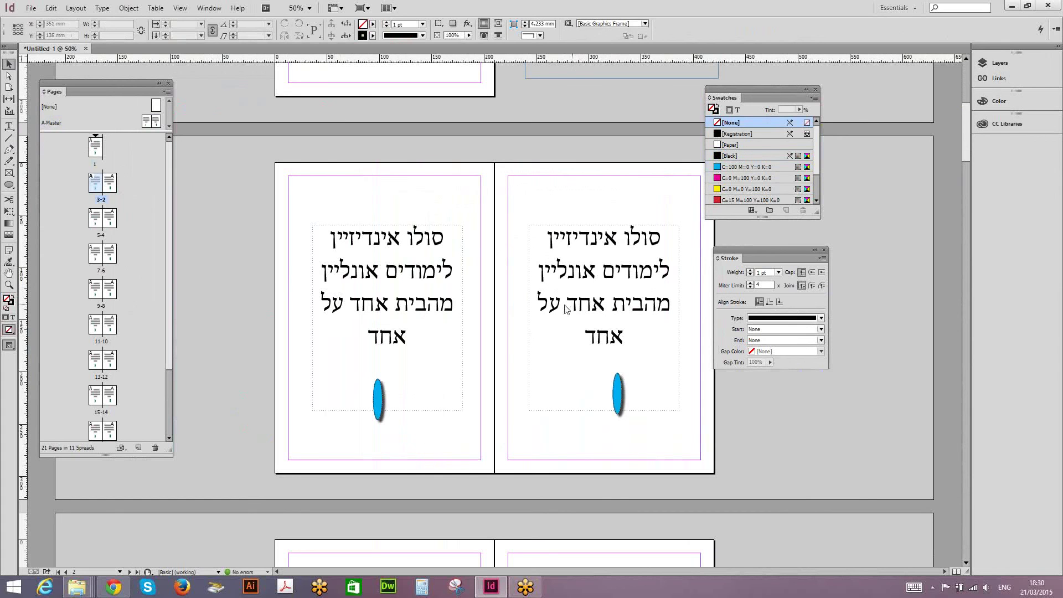
click(1050, 350)
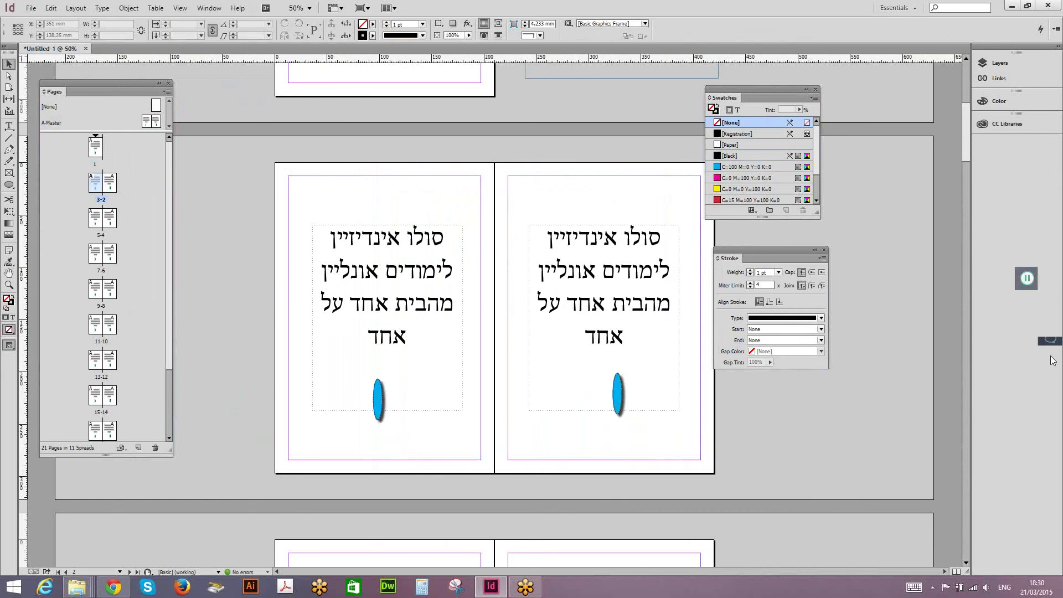